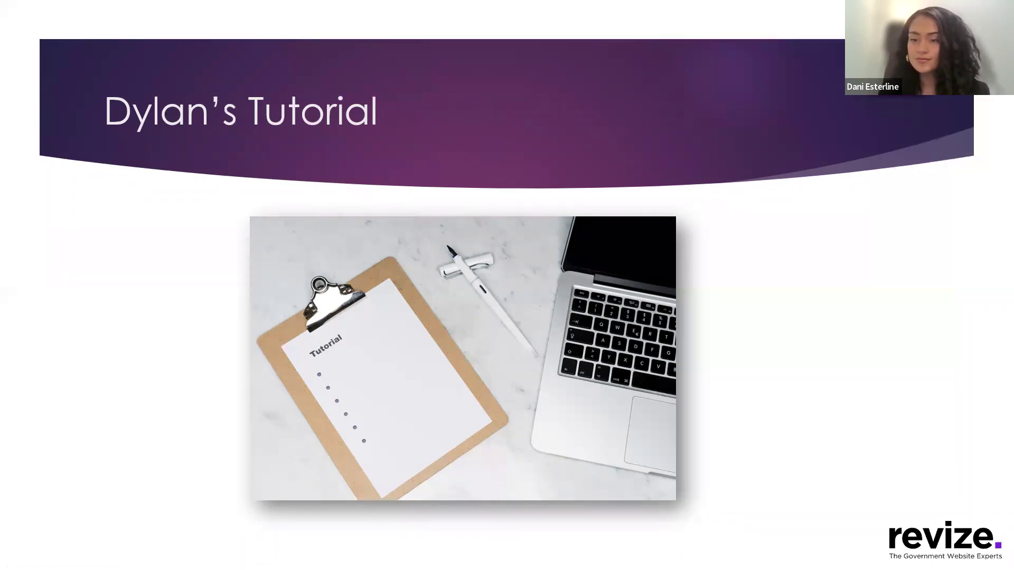
pyautogui.press('Right')
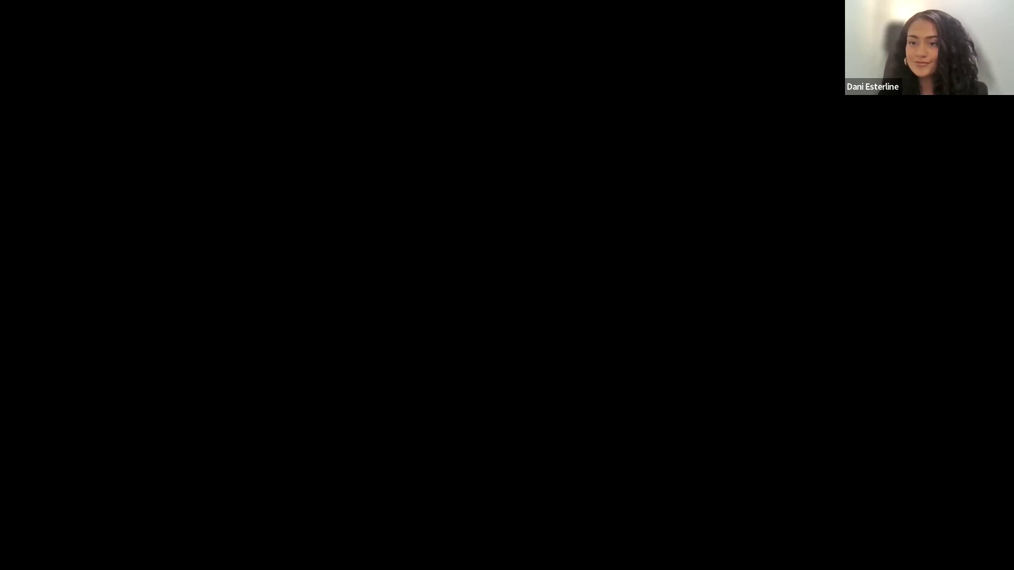
pyautogui.hotkey('ctrl', 'shift', 'Tab')
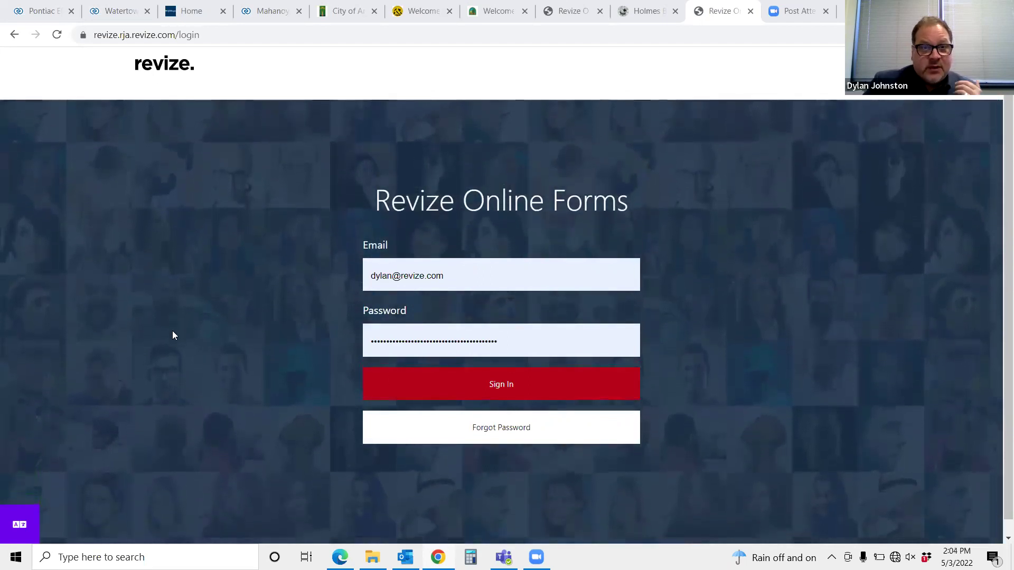
# - Sign in to Revize Online Forms with the prefilled credentials and open the departments list
pyautogui.click(436, 391)
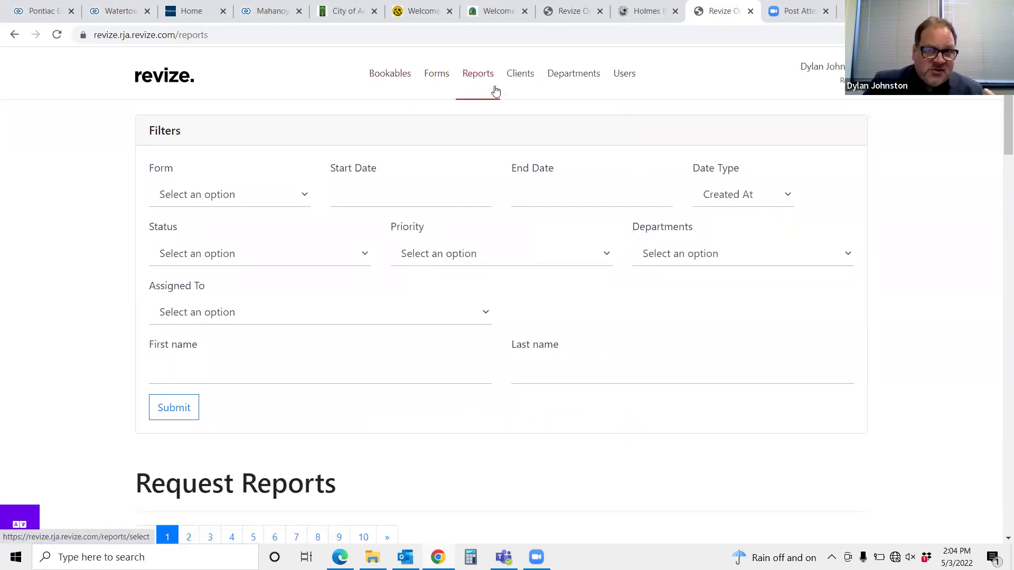
pyautogui.click(568, 93)
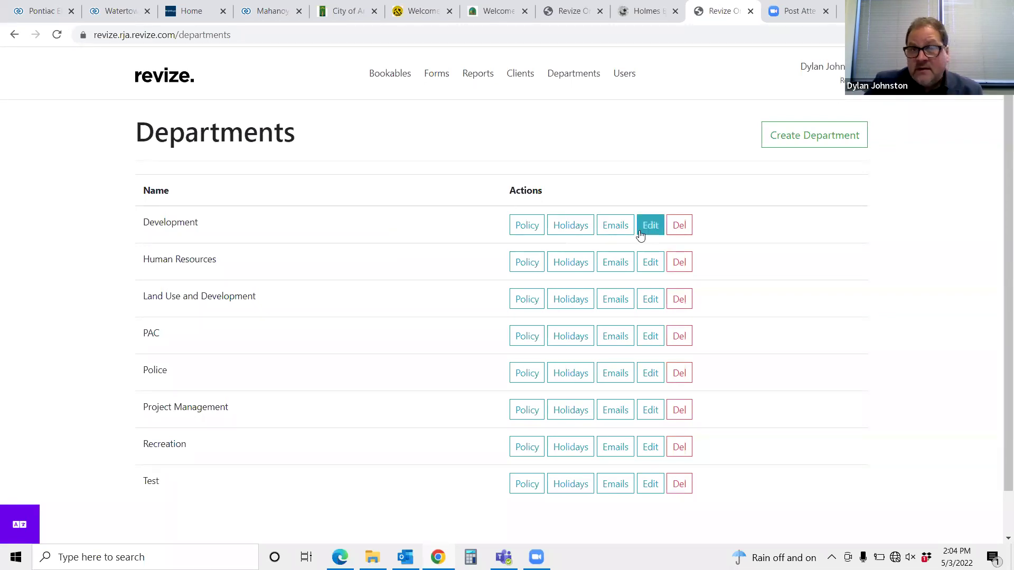
# - Look through the Development department's email templates and its escalation policy, returning to the departments list
pyautogui.click(615, 225)
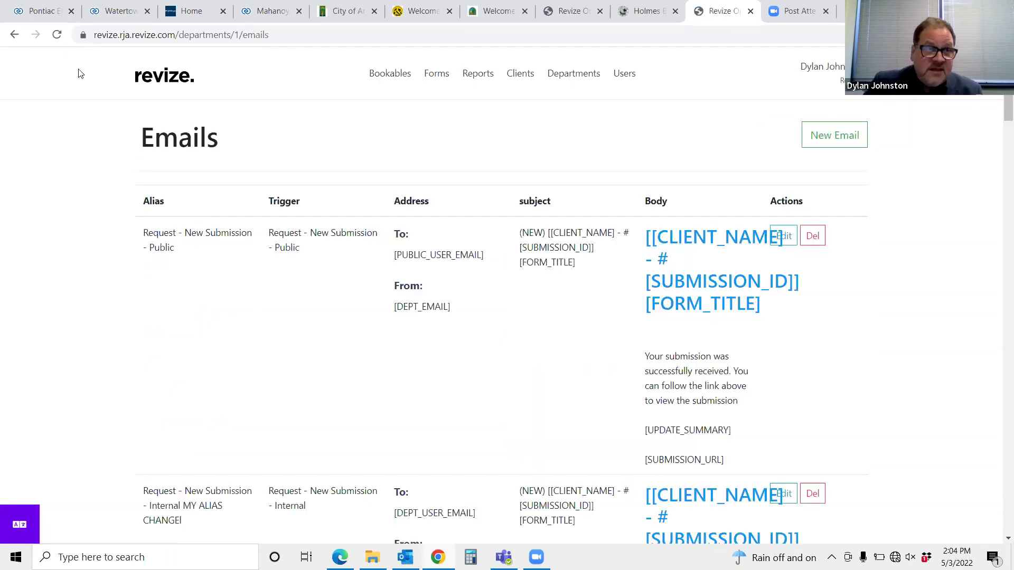
pyautogui.click(15, 34)
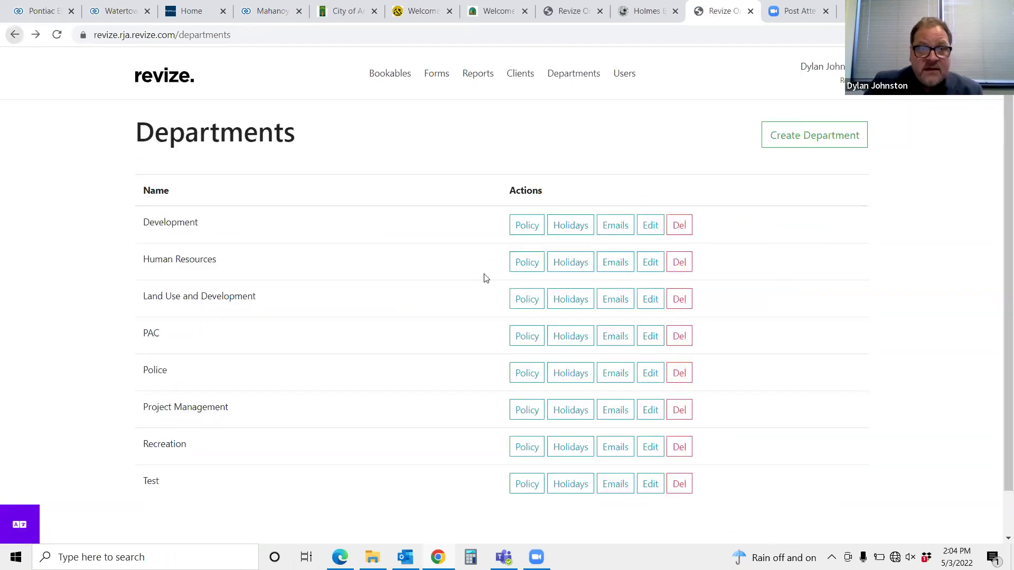
pyautogui.click(527, 226)
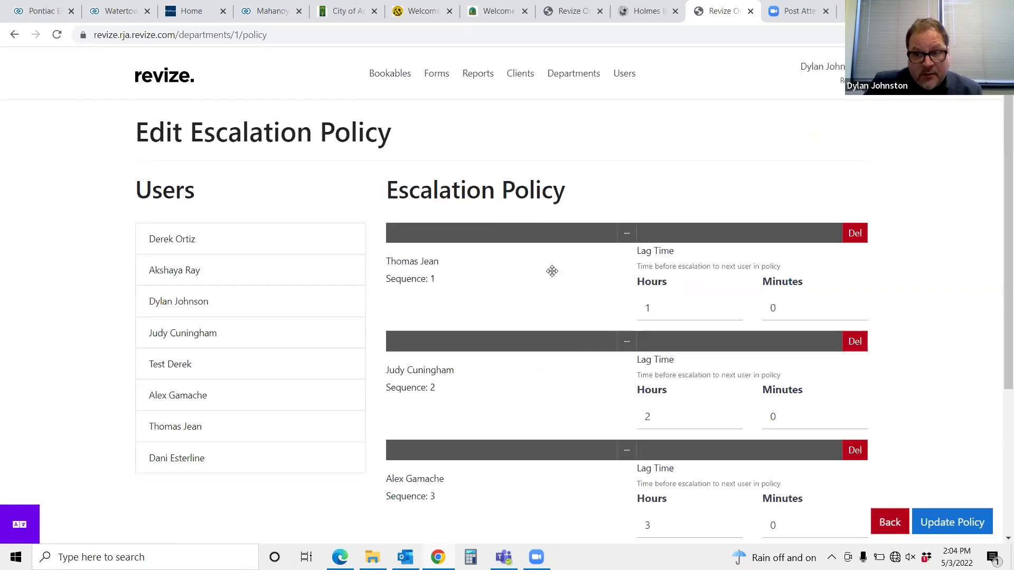
pyautogui.scroll(-1, 543, 273)
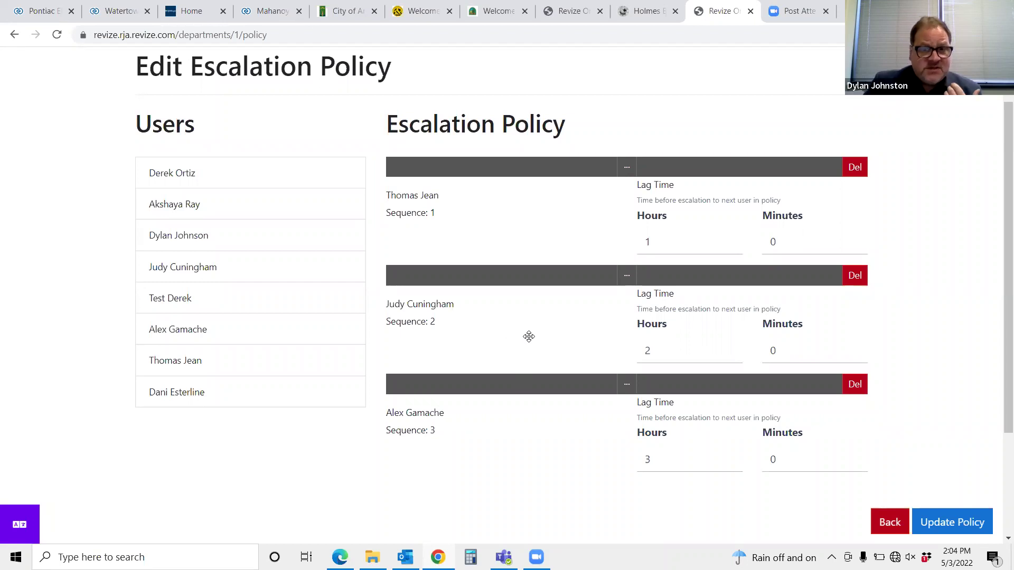
pyautogui.click(14, 35)
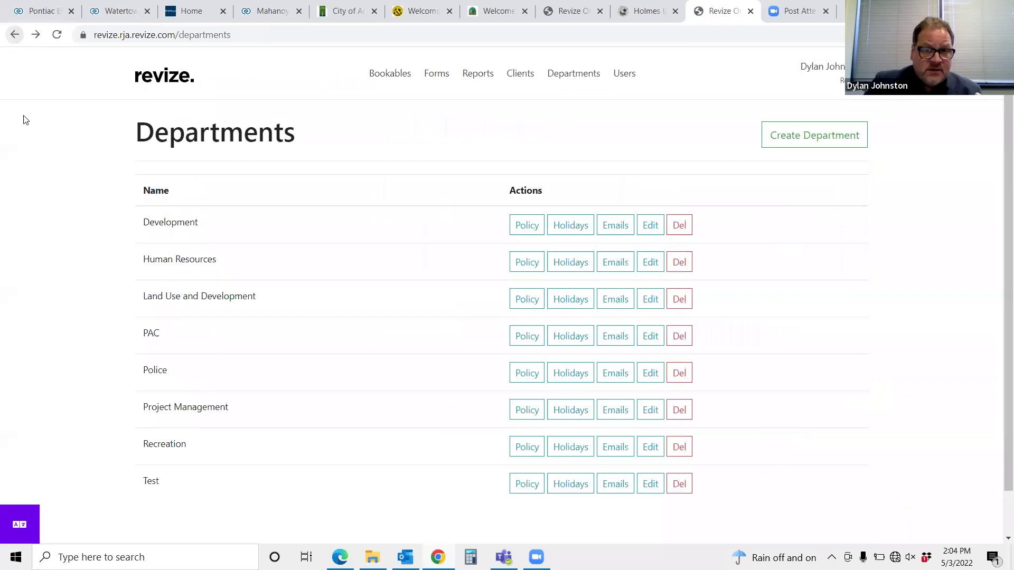
# - View the Human Resources holidays page and read through the Development department's email templates
pyautogui.click(565, 266)
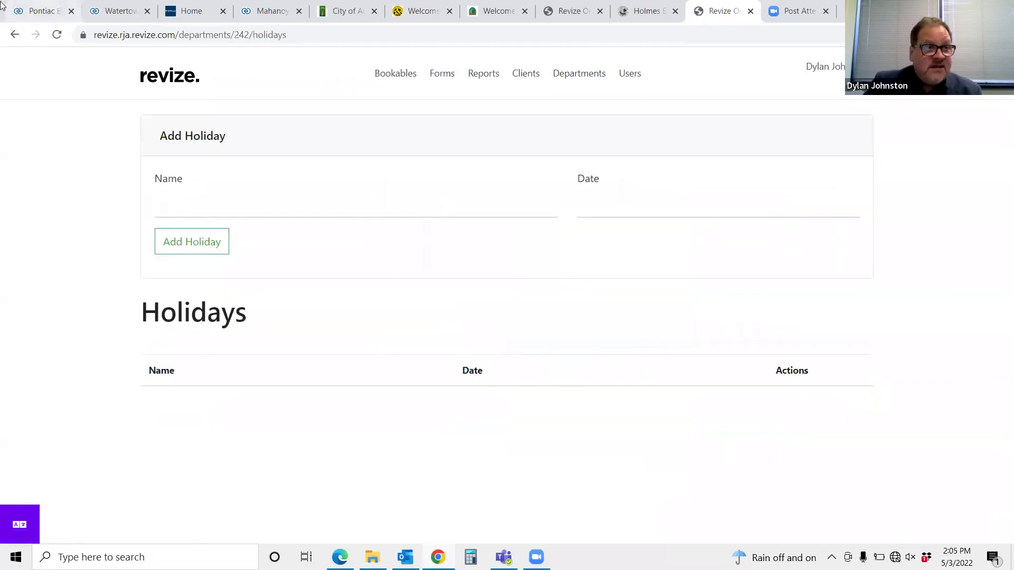
pyautogui.click(14, 35)
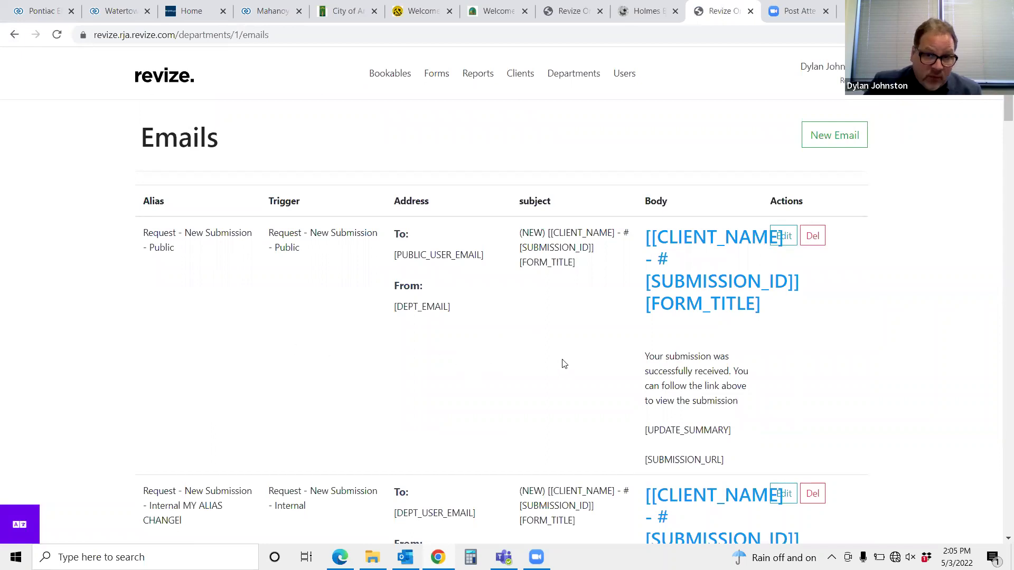
pyautogui.scroll(-5, 500, 331)
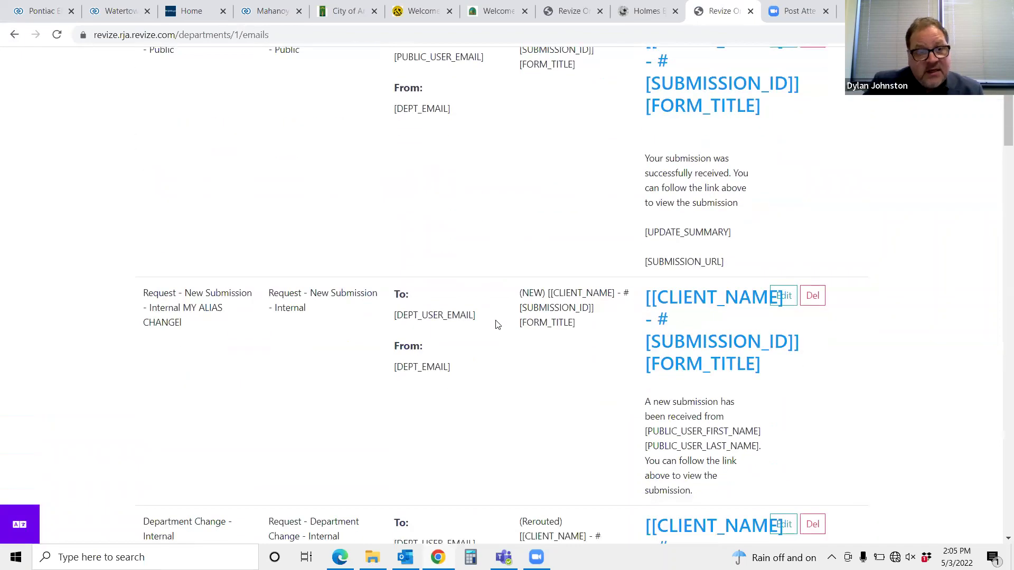
pyautogui.scroll(-5, 500, 322)
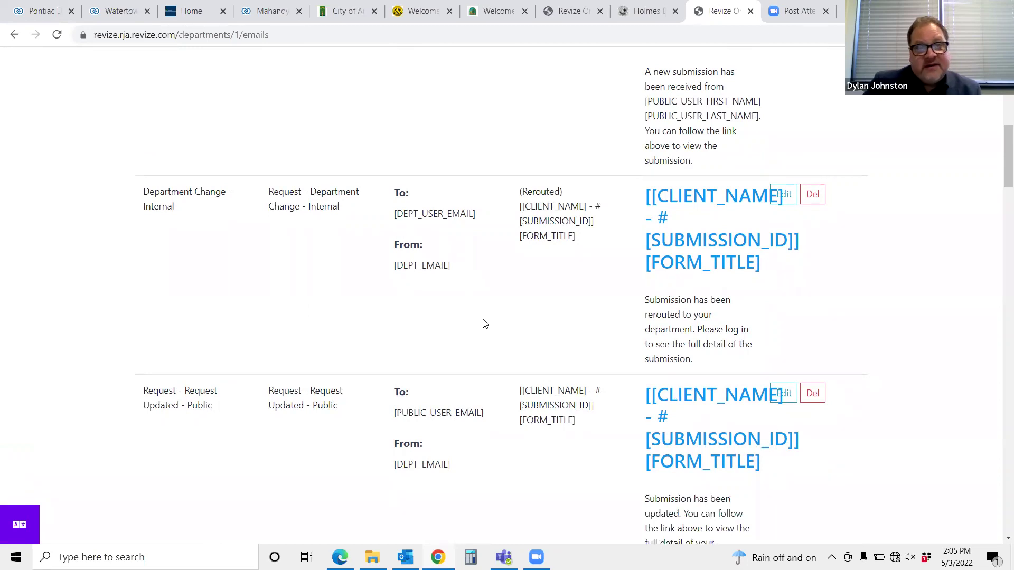
pyautogui.scroll(10, 518, 356)
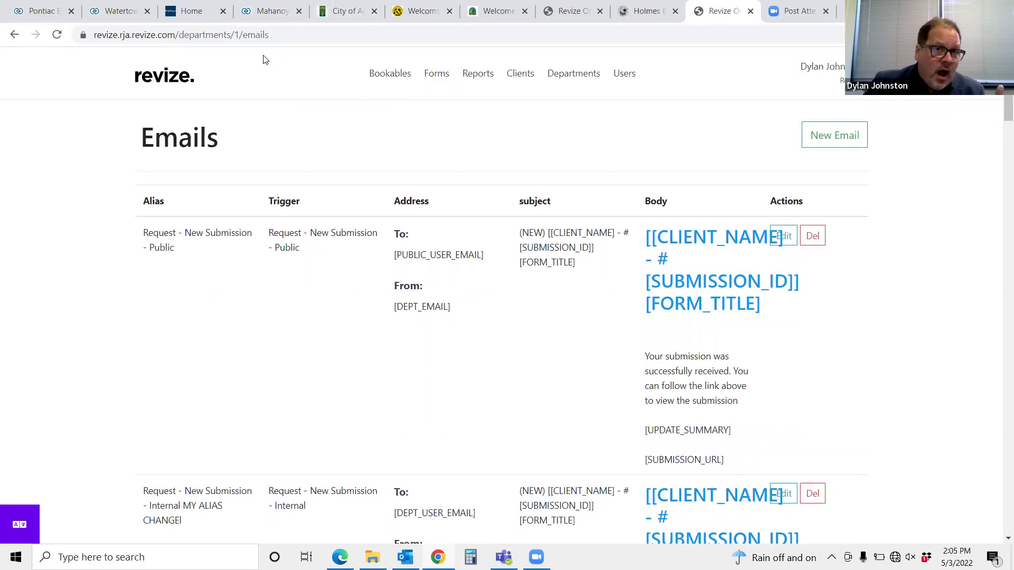
# - Review the list of forms and open the Building Department form in the form builder
pyautogui.click(436, 76)
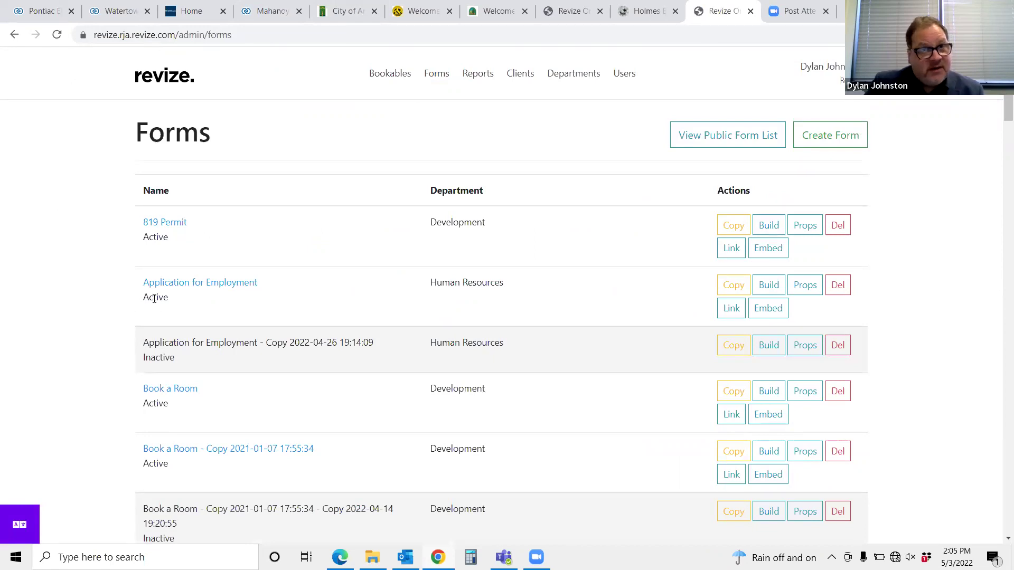
pyautogui.scroll(-4, 91, 314)
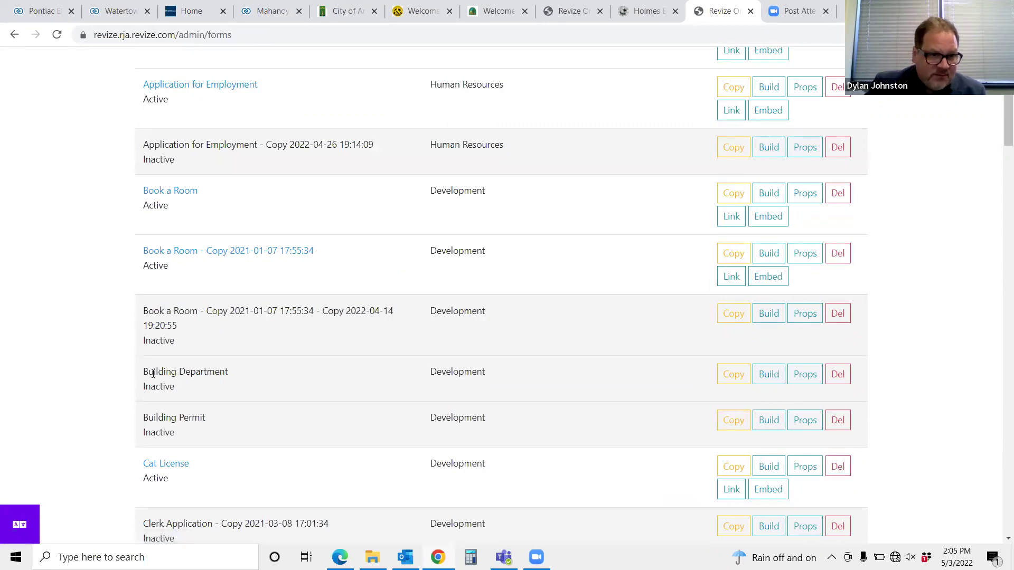
pyautogui.scroll(3, 611, 385)
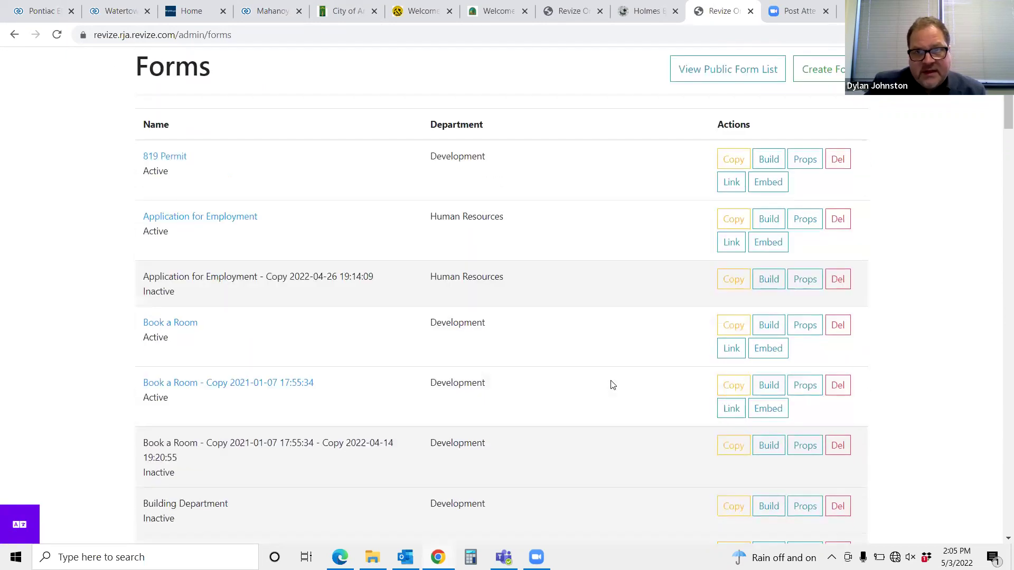
pyautogui.scroll(-1, 612, 384)
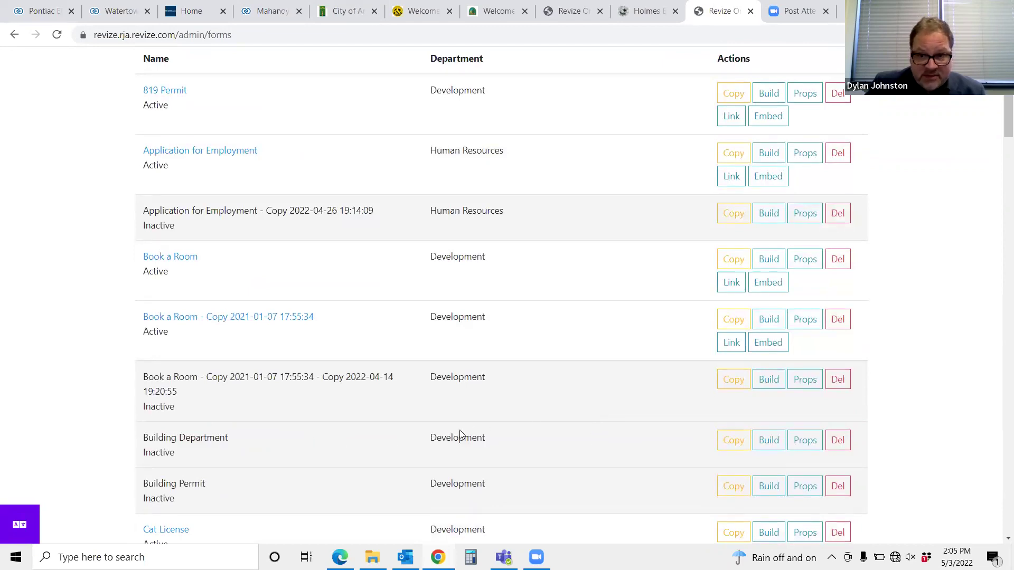
pyautogui.click(766, 448)
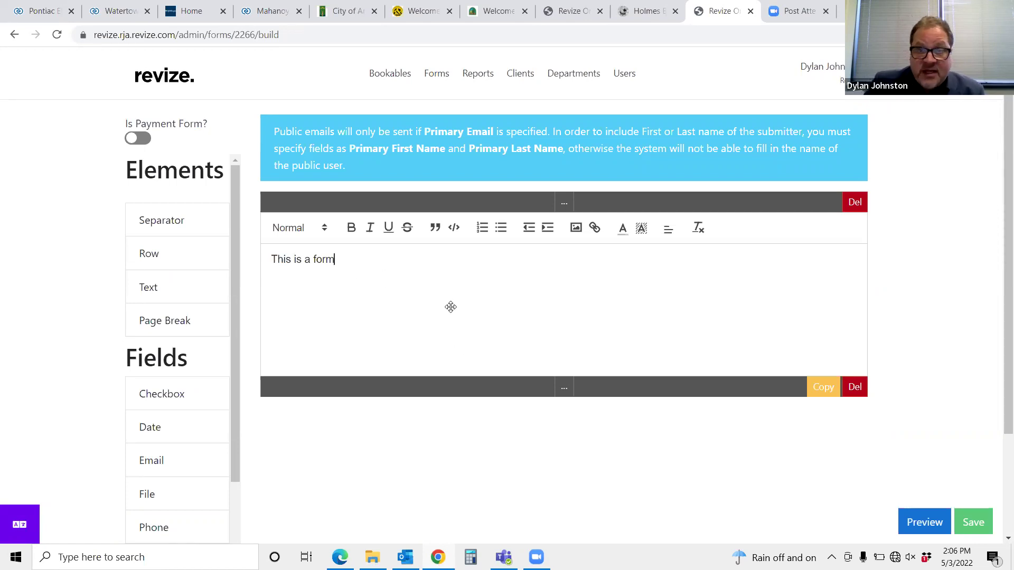
# - Add a new row below the text block and place a Phone field and an Email field side by side in it
pyautogui.scroll(-1, 403, 418)
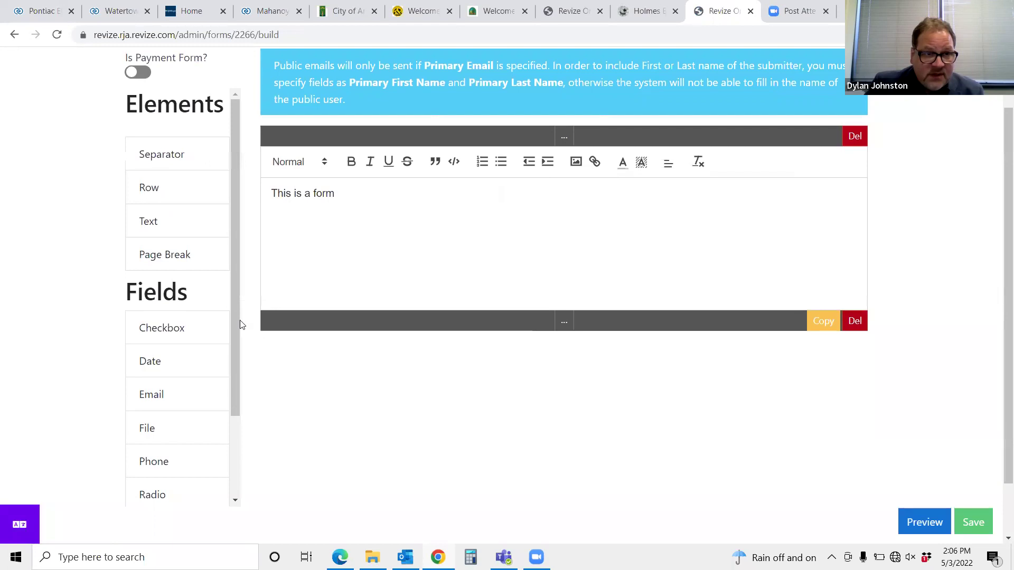
pyautogui.moveTo(161, 189); pyautogui.dragTo(316, 373)
pyautogui.scroll(-1, 168, 315)
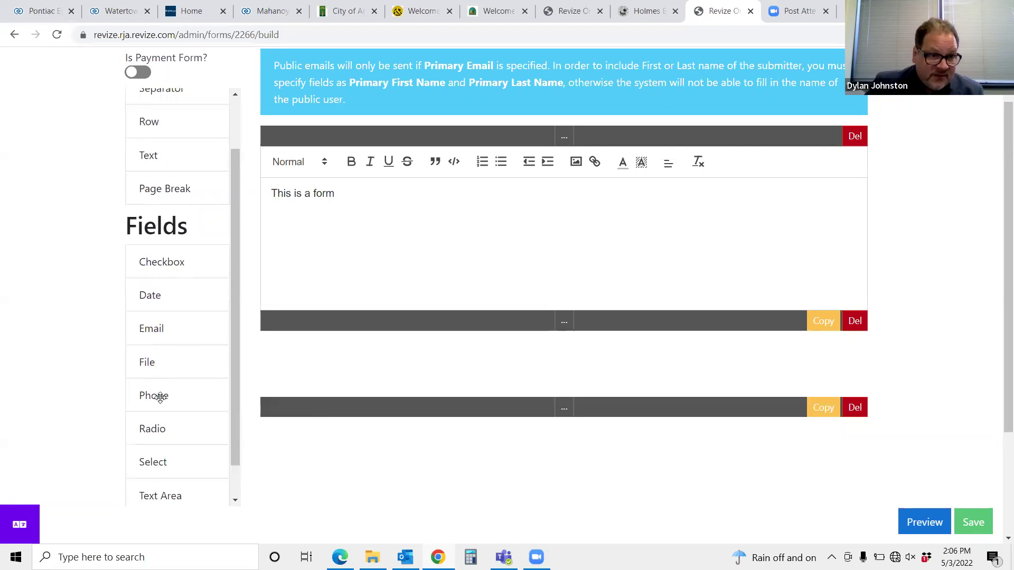
pyautogui.moveTo(158, 396); pyautogui.dragTo(383, 470)
pyautogui.scroll(-2, 473, 414)
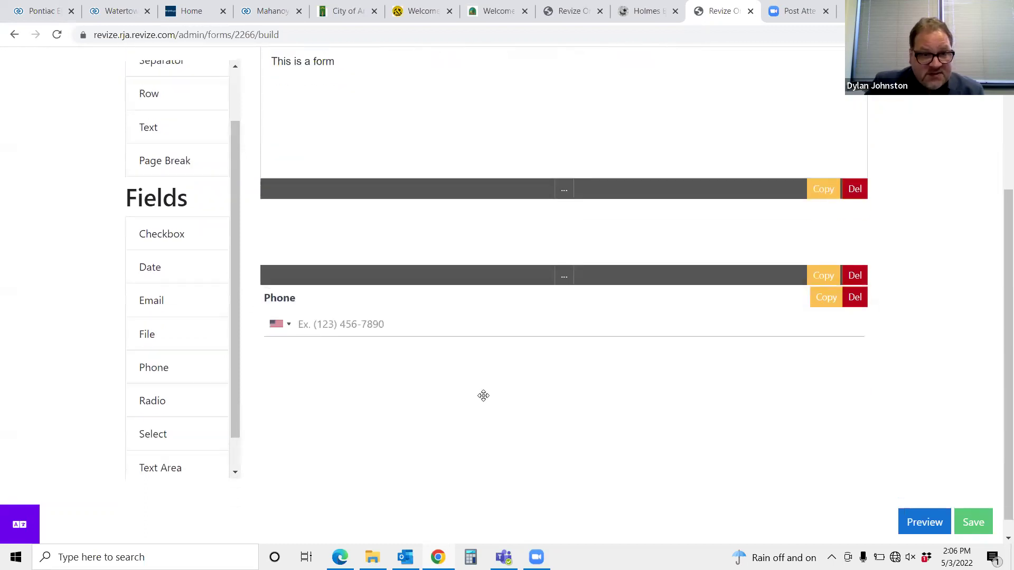
pyautogui.moveTo(594, 427); pyautogui.dragTo(634, 299)
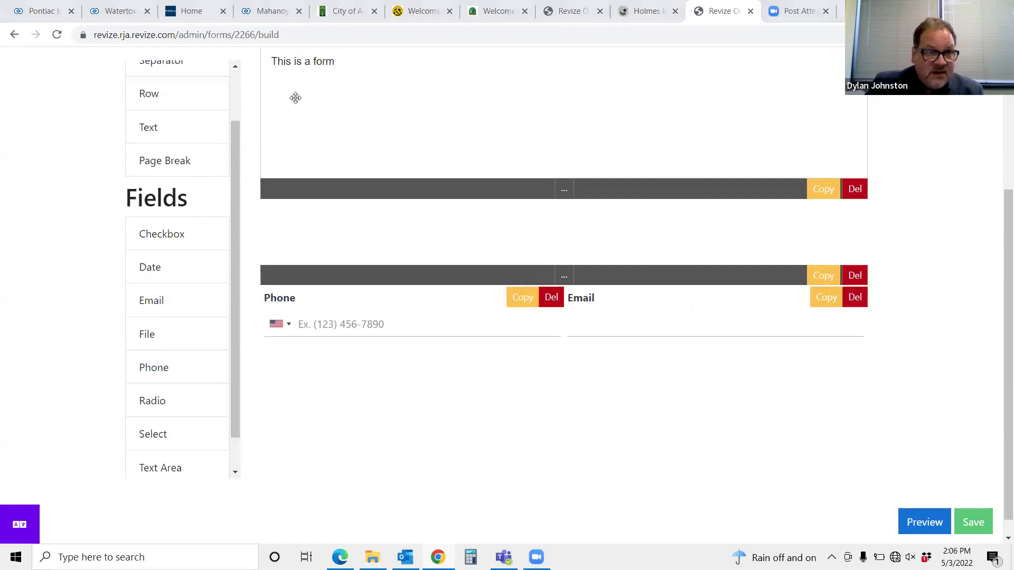
# - Add another row below the Phone and Email row and fill it with a Text Area and two Text Fields
pyautogui.moveTo(149, 94); pyautogui.dragTo(290, 355)
pyautogui.scroll(-1, 205, 403)
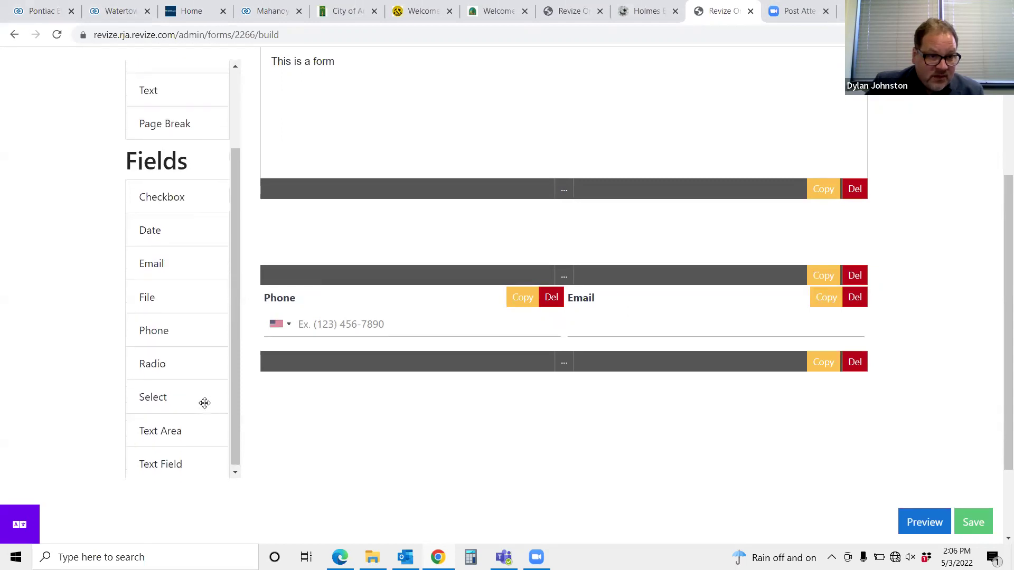
pyautogui.moveTo(163, 426); pyautogui.dragTo(351, 418)
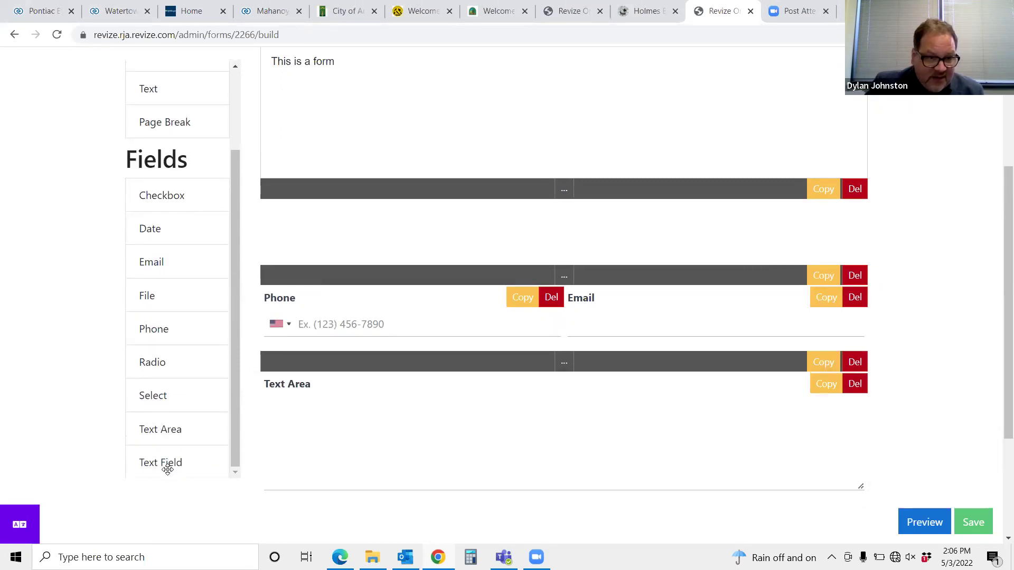
pyautogui.moveTo(167, 464); pyautogui.dragTo(346, 433)
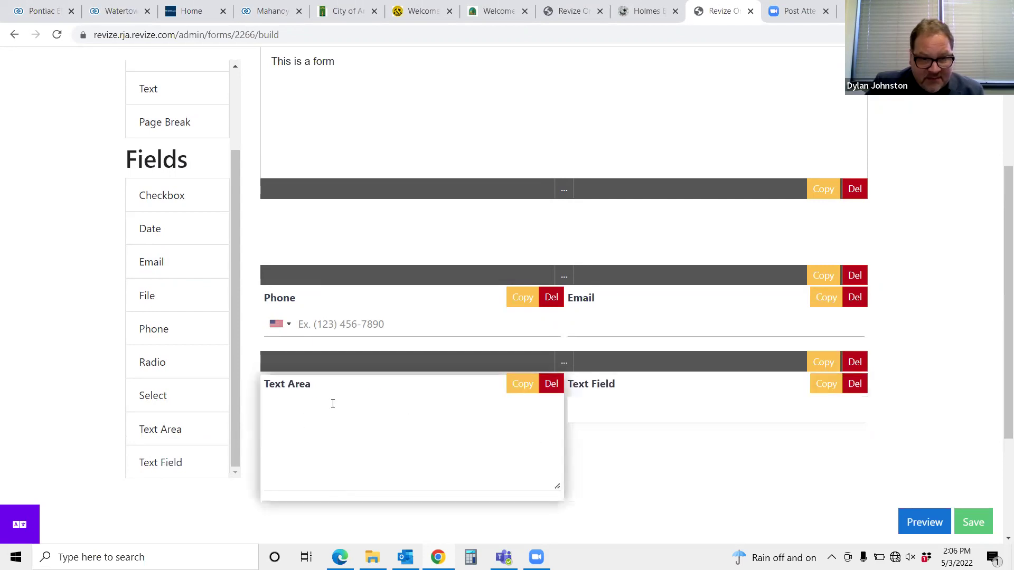
pyautogui.moveTo(154, 464); pyautogui.dragTo(744, 332)
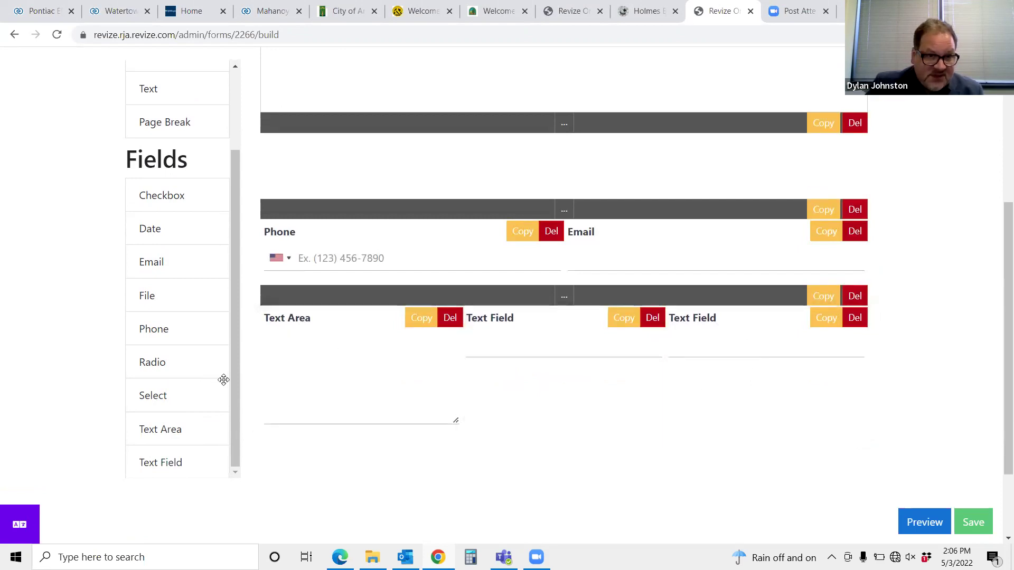
# - Add a new row under the Text Area row and place a Radio field in it
pyautogui.scroll(1, 210, 351)
pyautogui.scroll(3, 210, 351)
pyautogui.moveTo(165, 172); pyautogui.dragTo(299, 447)
pyautogui.scroll(-4, 407, 416)
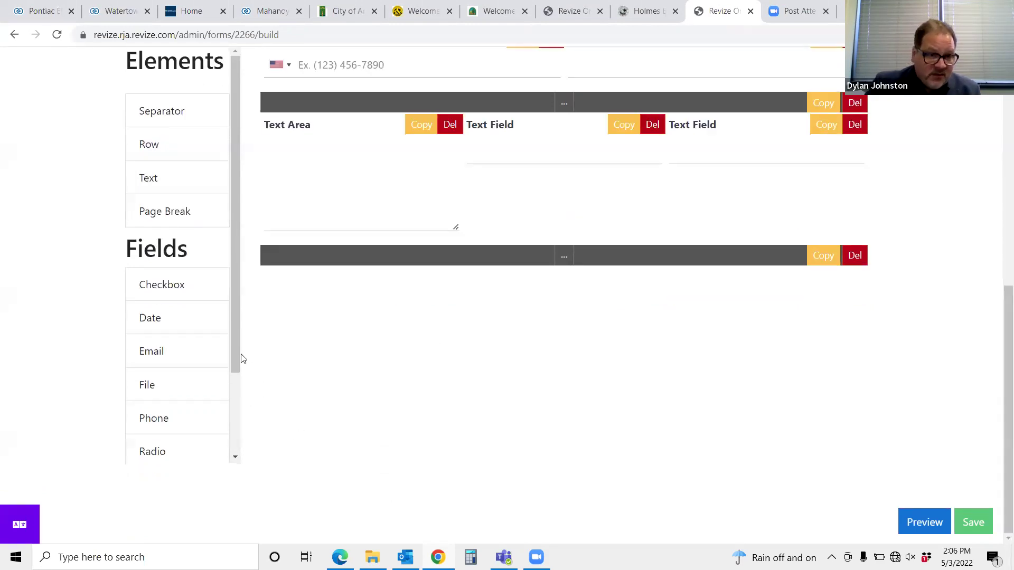
pyautogui.scroll(-3, 236, 354)
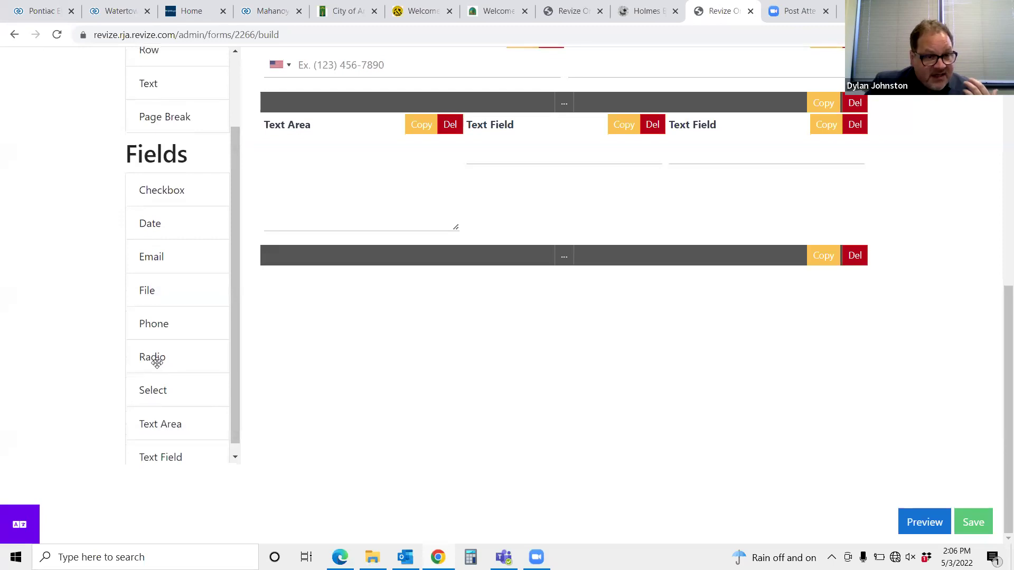
pyautogui.moveTo(156, 358); pyautogui.dragTo(390, 307)
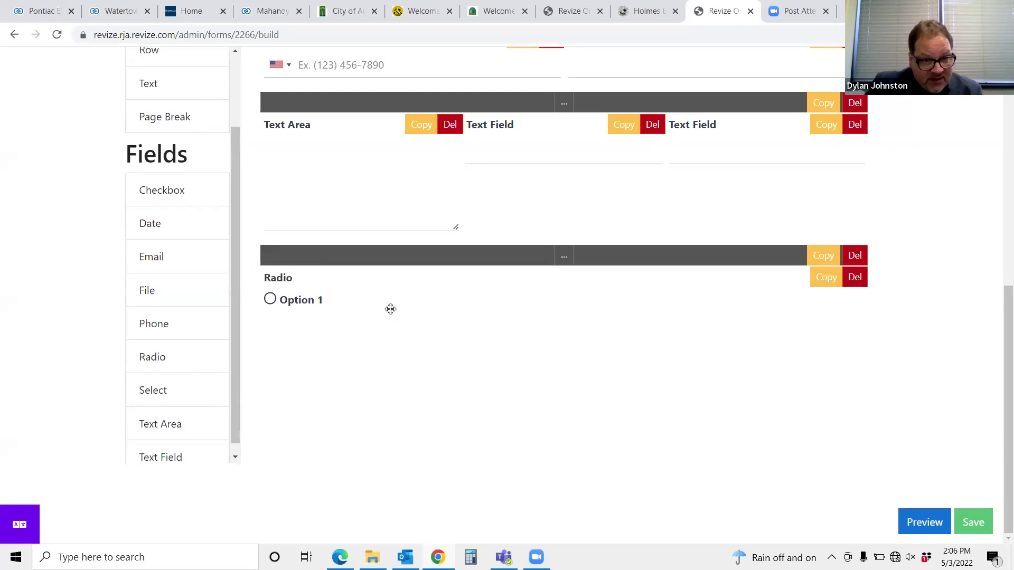
# - Add two more options to the radio group and make the field required
pyautogui.click(294, 305)
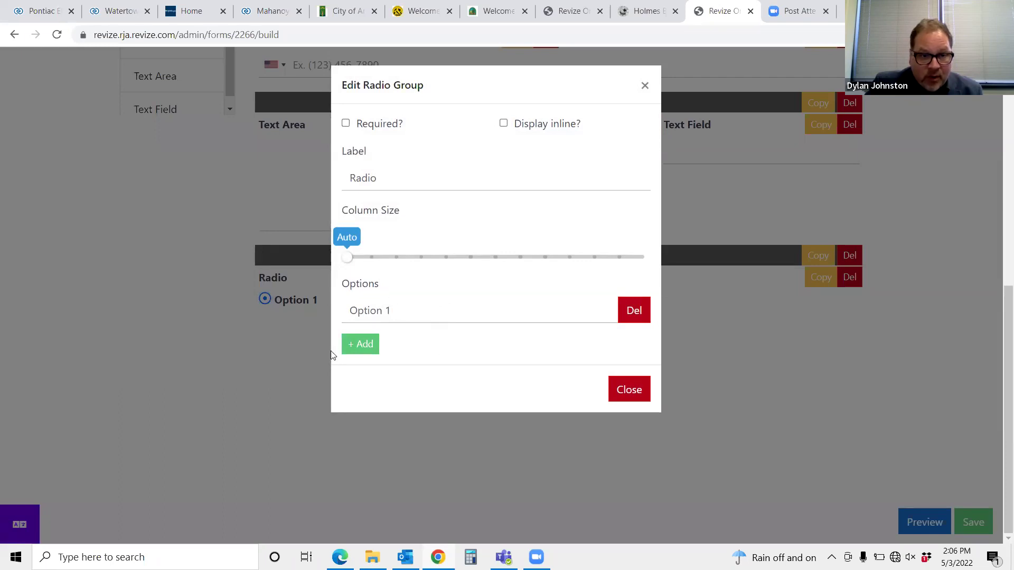
pyautogui.click(366, 348)
pyautogui.click(364, 381)
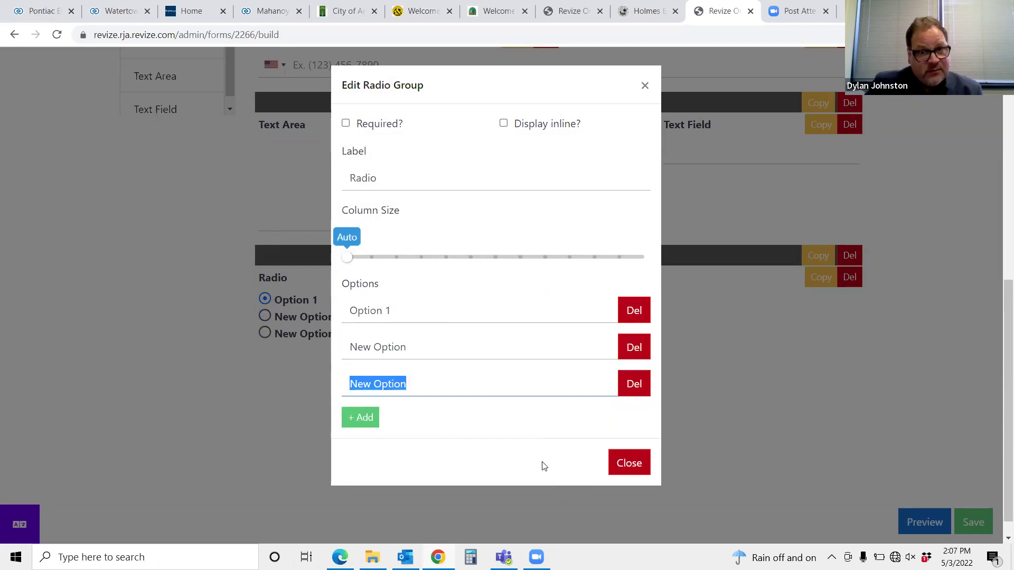
pyautogui.click(345, 123)
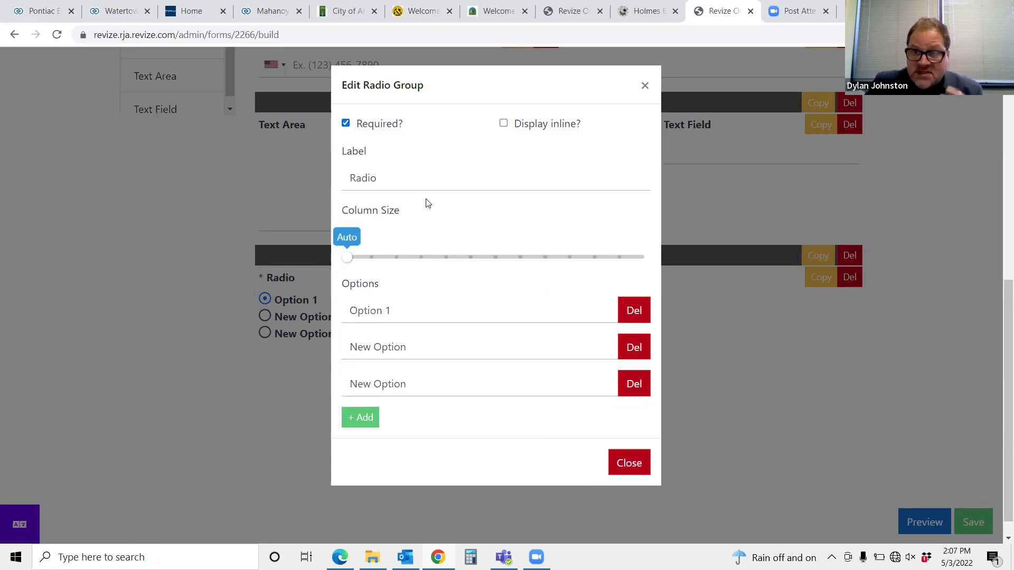
pyautogui.click(629, 468)
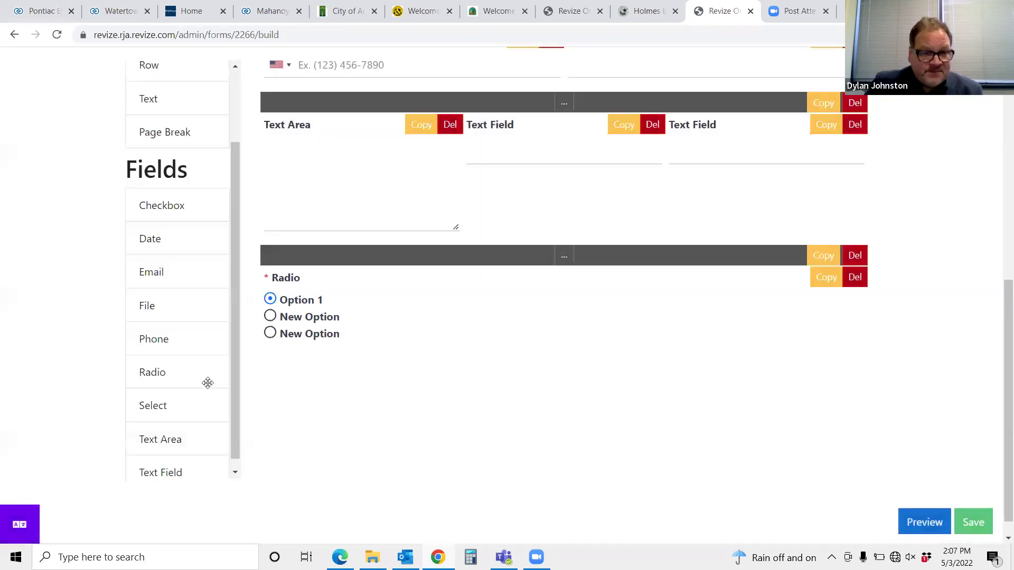
# - Add a File upload field to the radio group's row, placed before the radio group
pyautogui.scroll(3, 206, 382)
pyautogui.moveTo(165, 391); pyautogui.dragTo(652, 317)
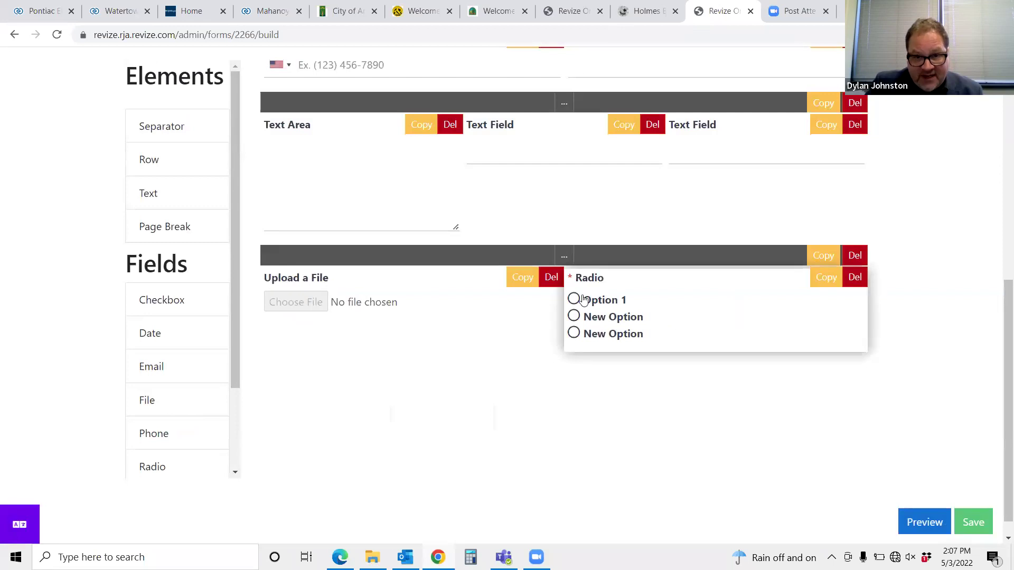
# - Add a new row below the file upload and radio row, and place an Email field and a Select field side by side in it
pyautogui.scroll(-1, 325, 406)
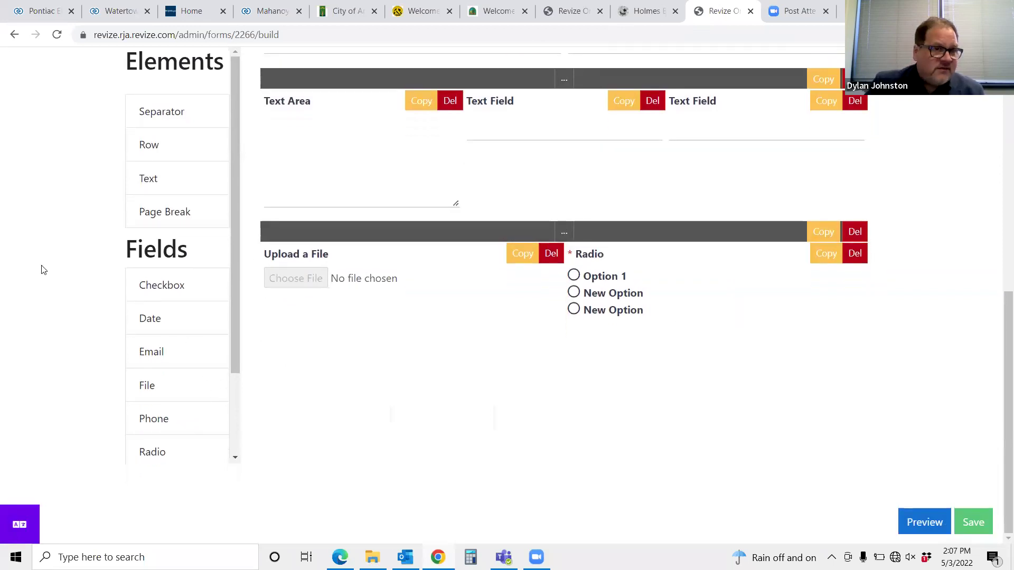
pyautogui.moveTo(156, 144); pyautogui.dragTo(327, 352)
pyautogui.scroll(-3, 285, 410)
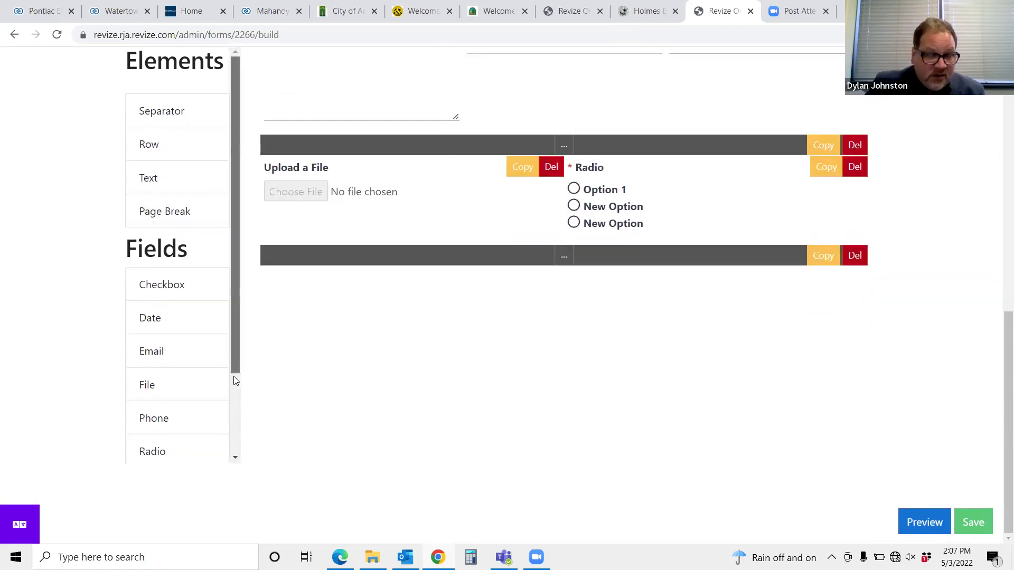
pyautogui.moveTo(235, 349); pyautogui.dragTo(236, 449)
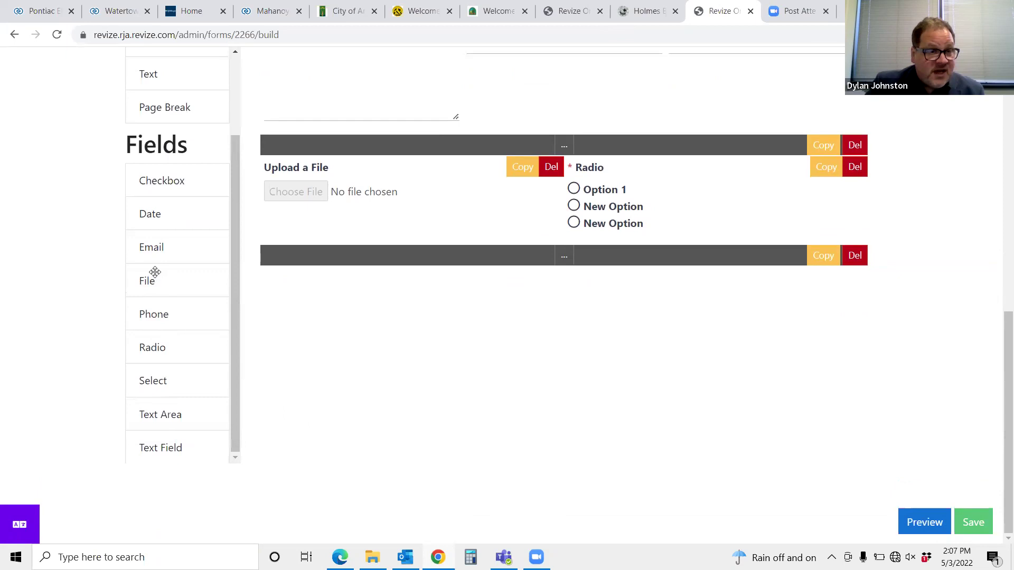
pyautogui.moveTo(163, 252); pyautogui.dragTo(295, 350)
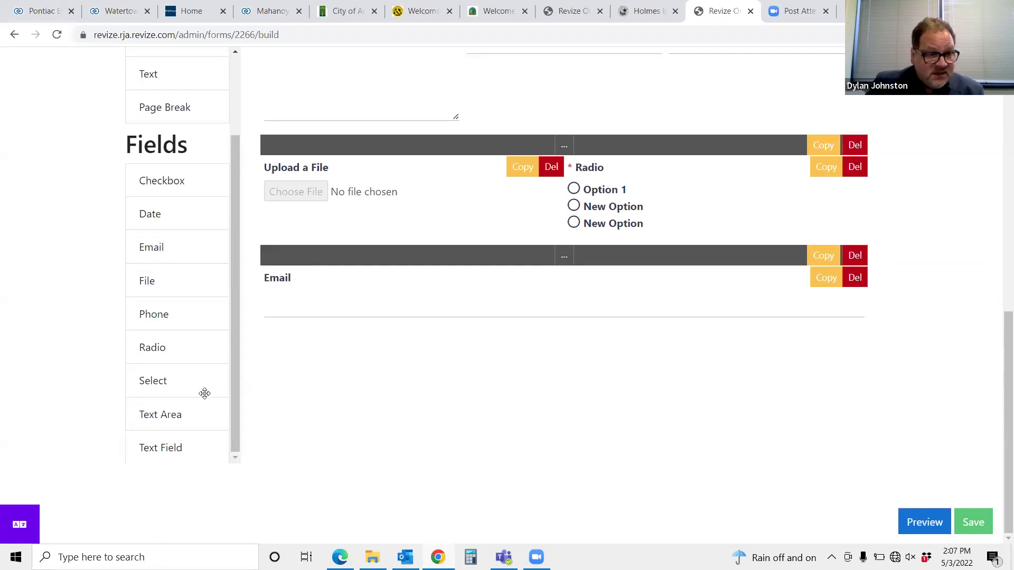
pyautogui.moveTo(175, 387); pyautogui.dragTo(643, 293)
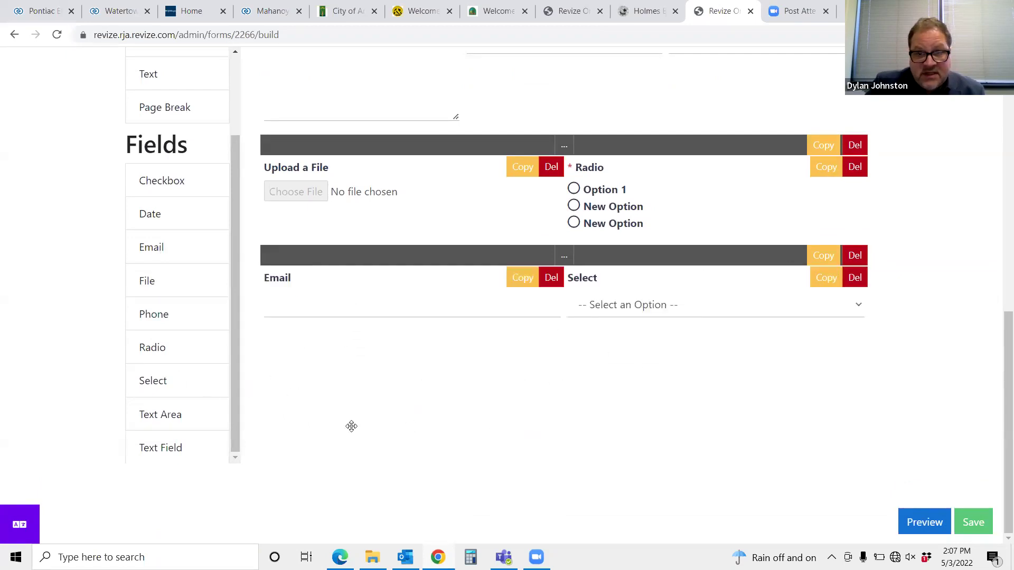
# - Preview the finished form layout, and return to editing the form
pyautogui.click(920, 524)
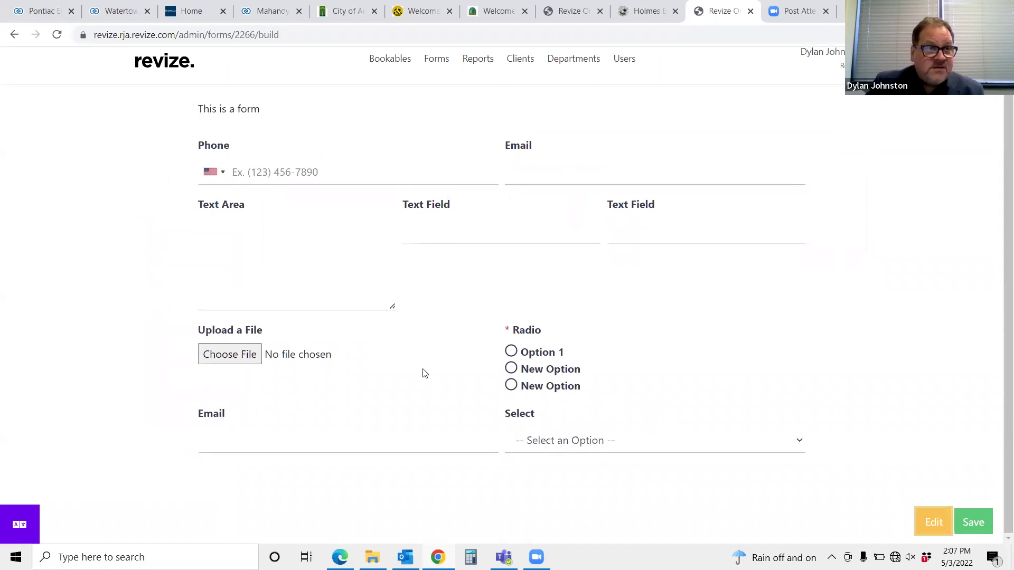
pyautogui.scroll(1, 427, 368)
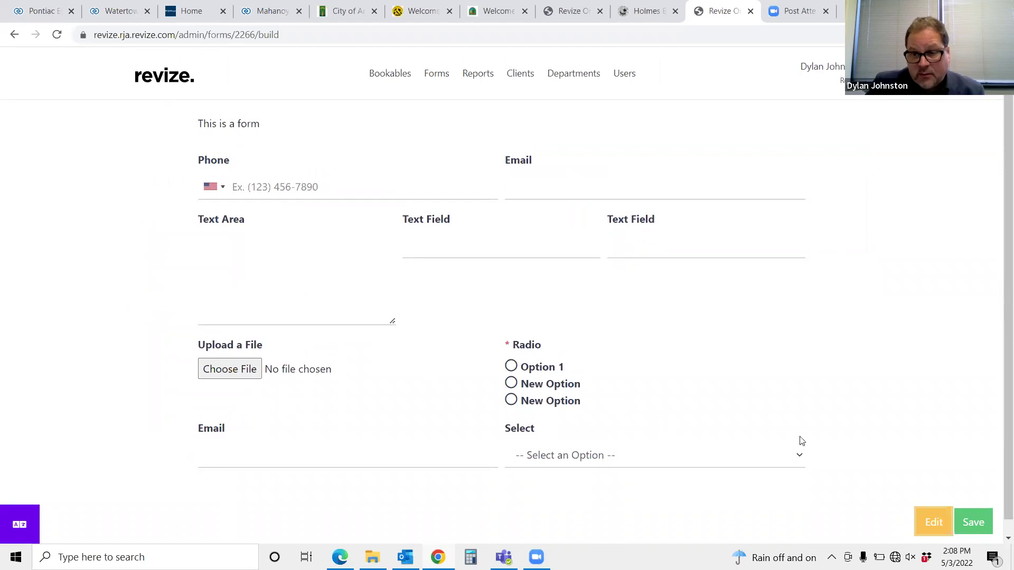
pyautogui.click(933, 523)
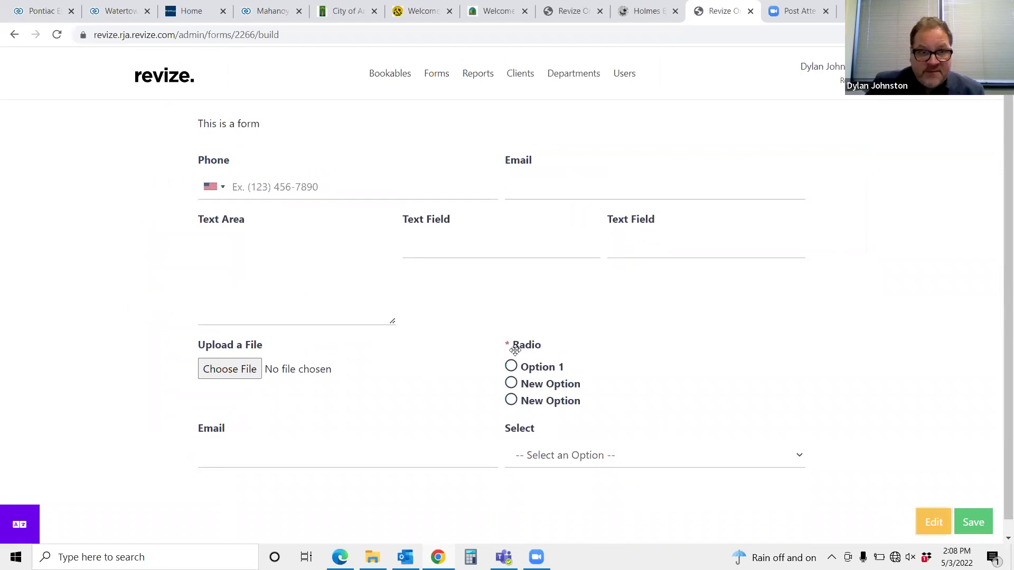
pyautogui.scroll(-1, 435, 355)
pyautogui.scroll(1, 435, 356)
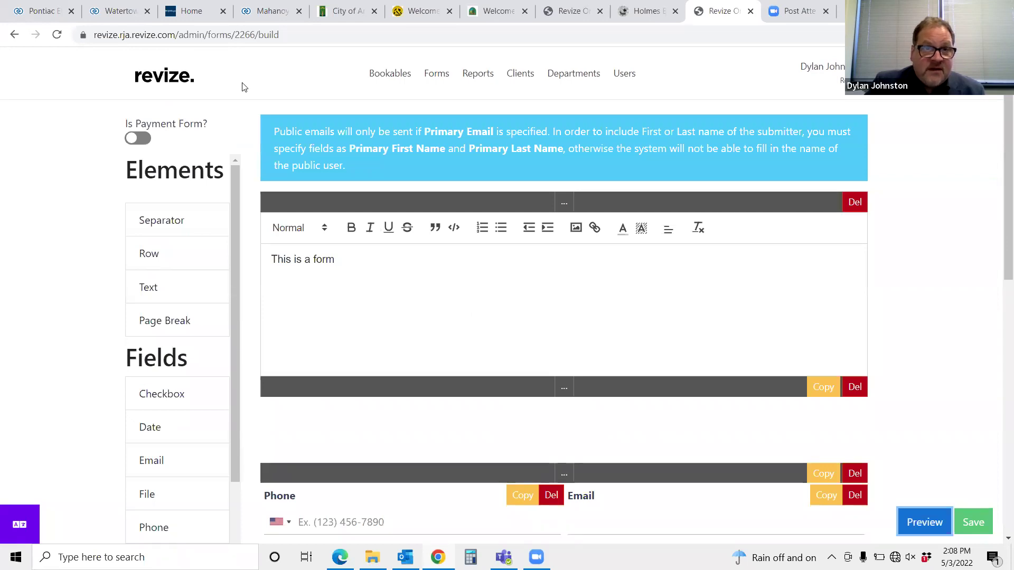
# - Leave the form builder without saving and view the list of existing forms
pyautogui.click(429, 80)
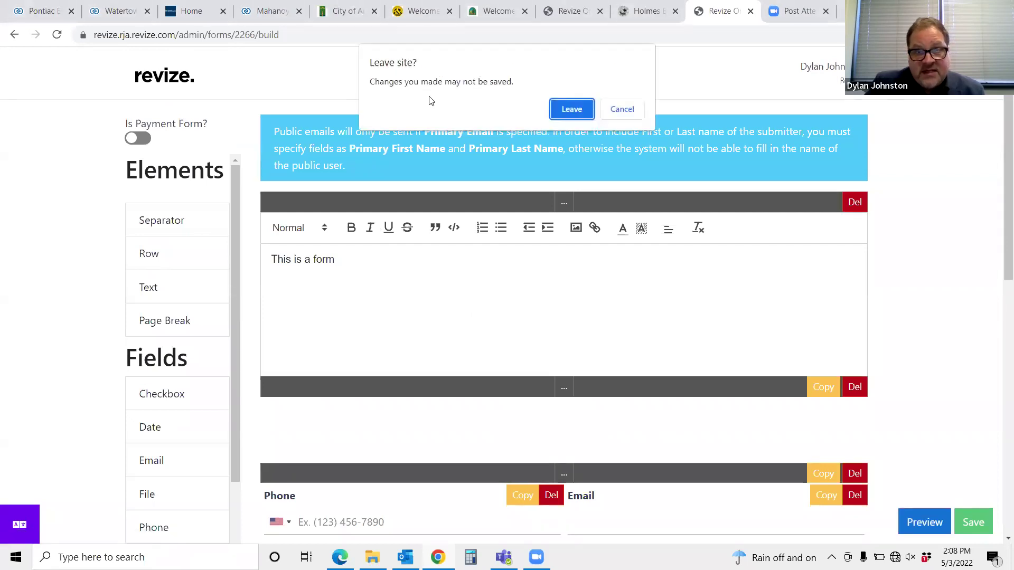
pyautogui.click(566, 108)
pyautogui.scroll(-1, 570, 243)
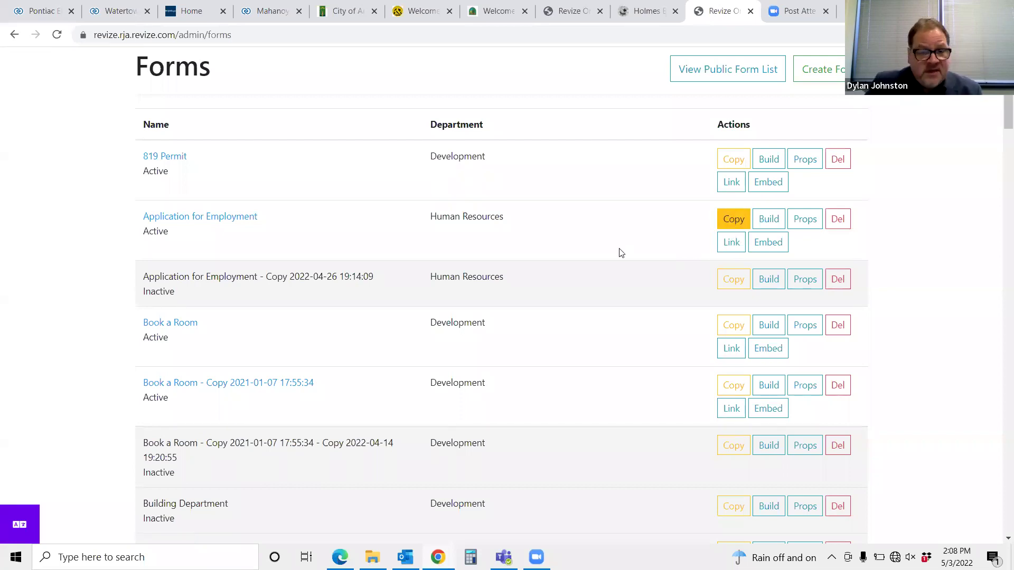
pyautogui.scroll(1, 568, 285)
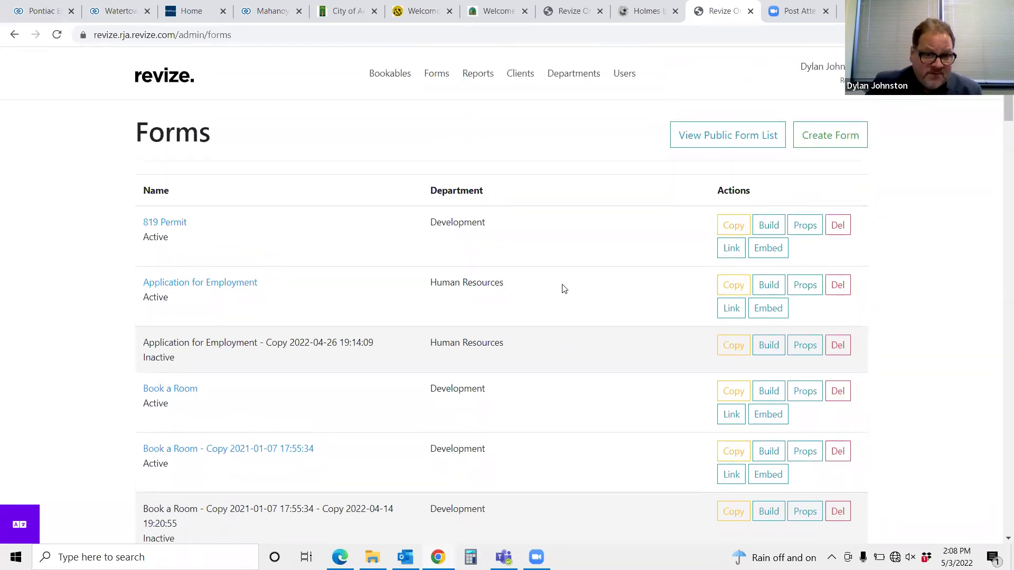
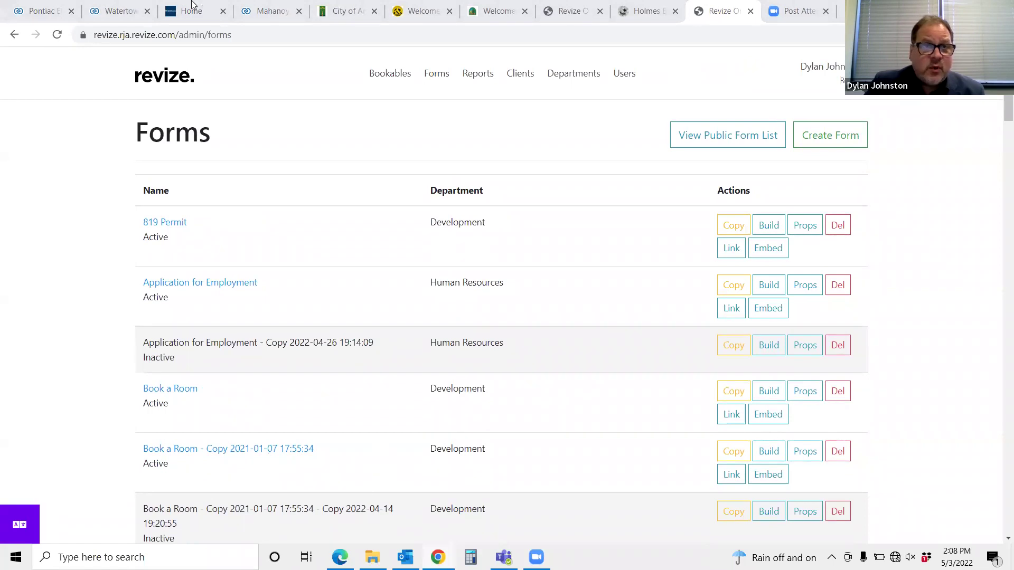
# - Switch to the City of Arcadia website, search for "servic" and open the Start/Stop Water & Sewer Services result
pyautogui.click(330, 9)
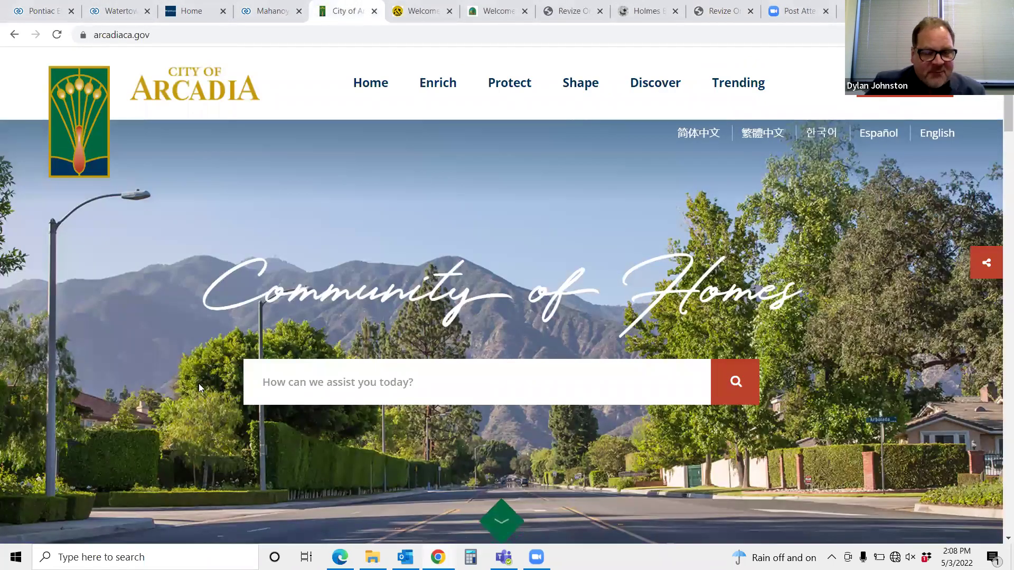
pyautogui.scroll(-2, 150, 311)
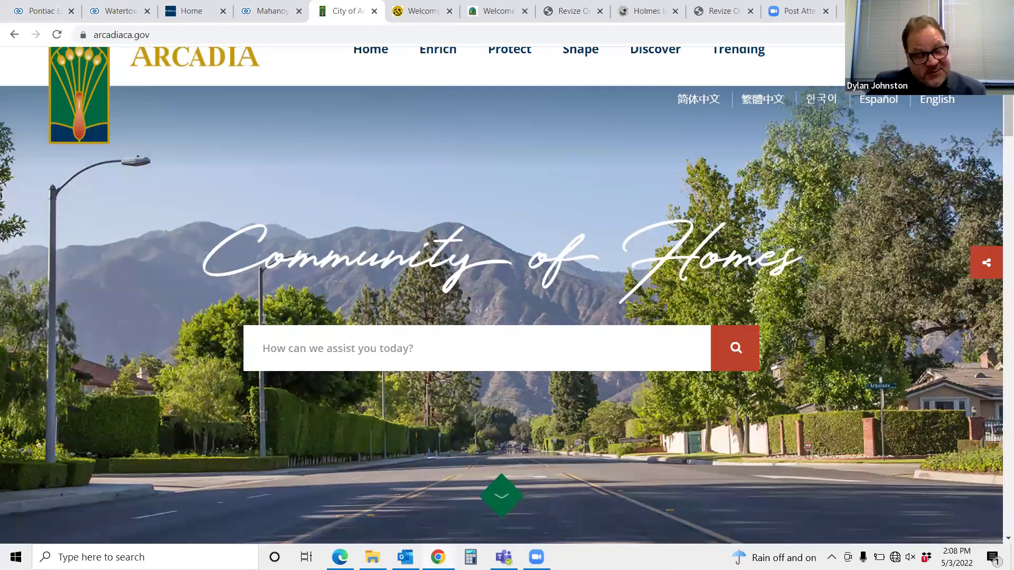
pyautogui.scroll(-1, 264, 318)
pyautogui.click(266, 318)
pyautogui.write('servi')
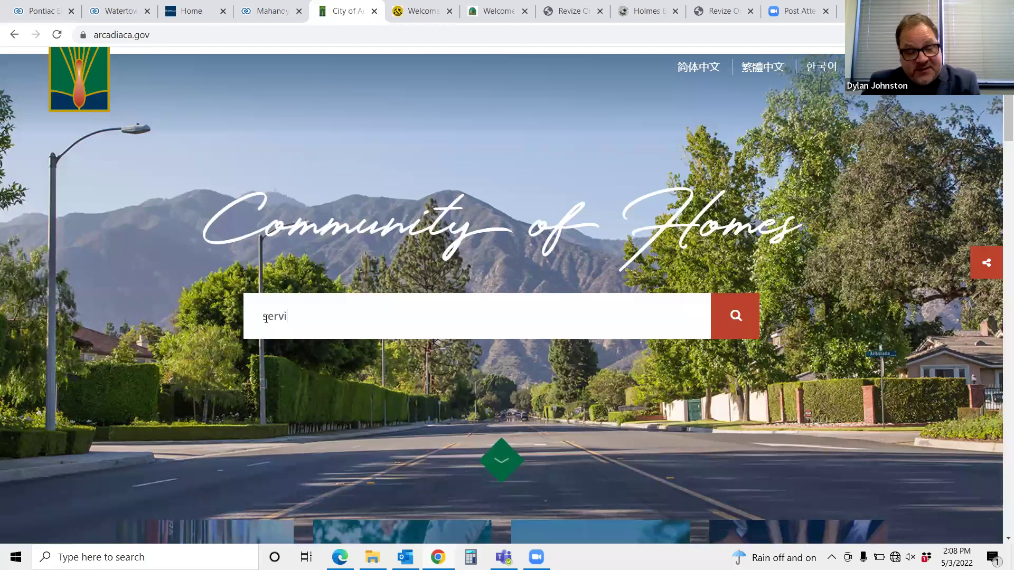
pyautogui.write('c')
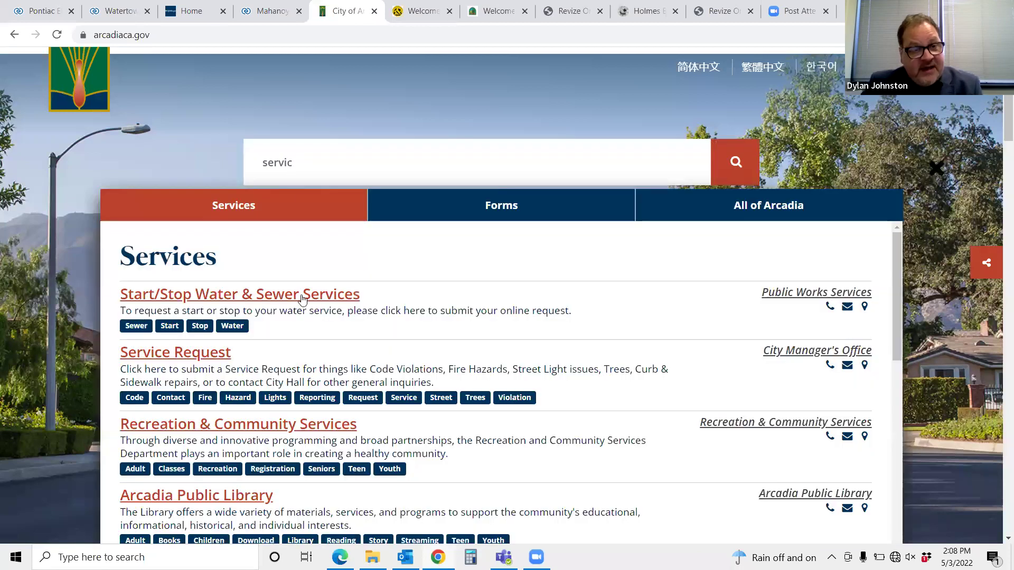
pyautogui.click(267, 300)
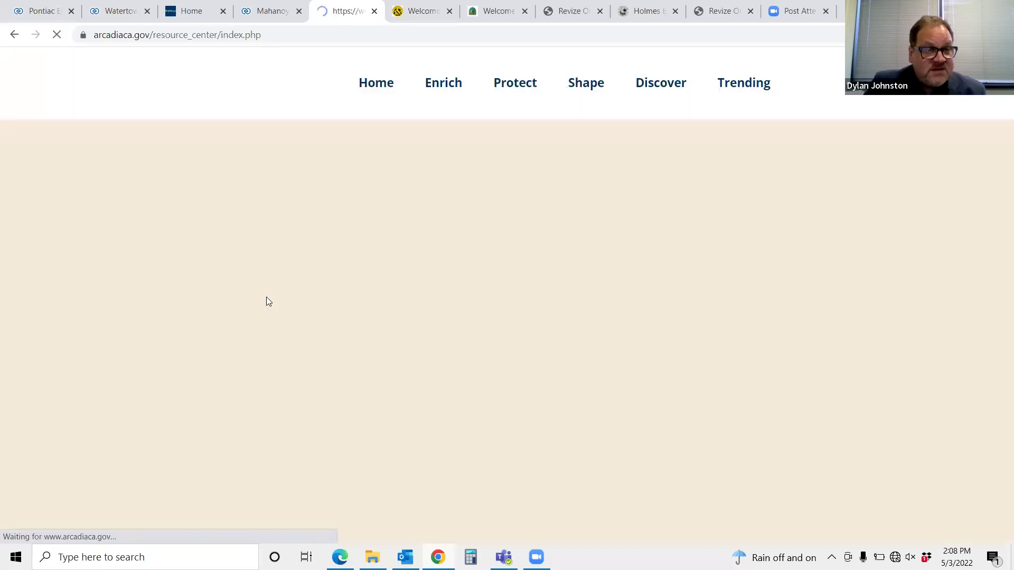
# - Expand Start Water & Sewer Services under Online Services and examine the fields of the embedded start form
pyautogui.scroll(-3, 469, 313)
pyautogui.scroll(-6, 468, 312)
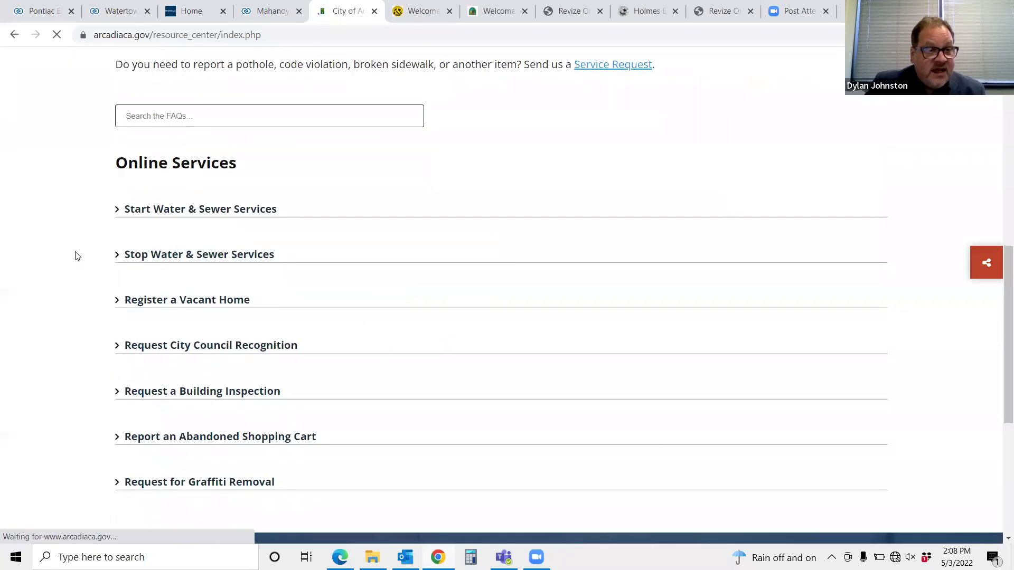
pyautogui.click(118, 211)
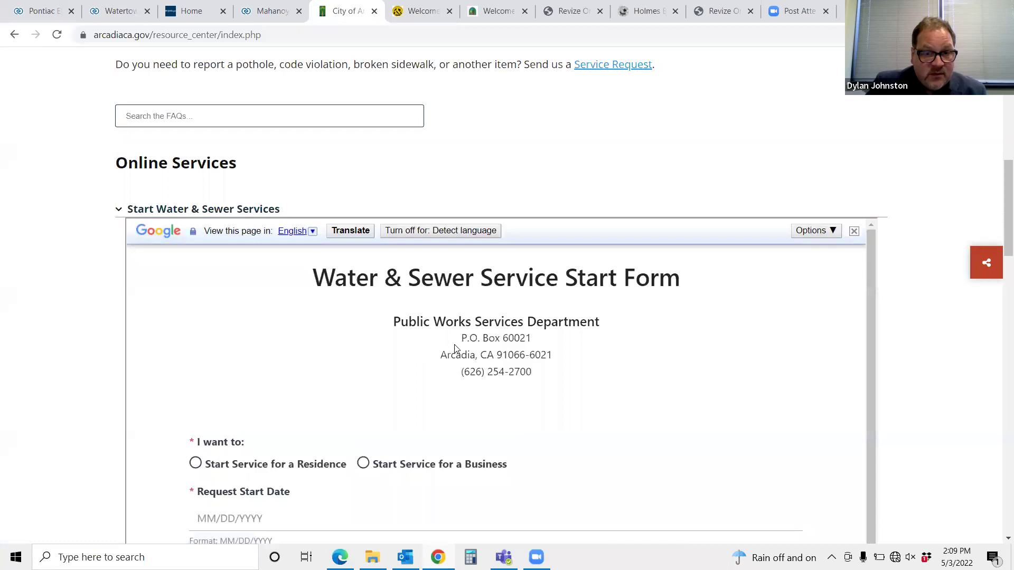
pyautogui.scroll(-1, 657, 333)
pyautogui.scroll(1, 581, 348)
pyautogui.scroll(-5, 285, 354)
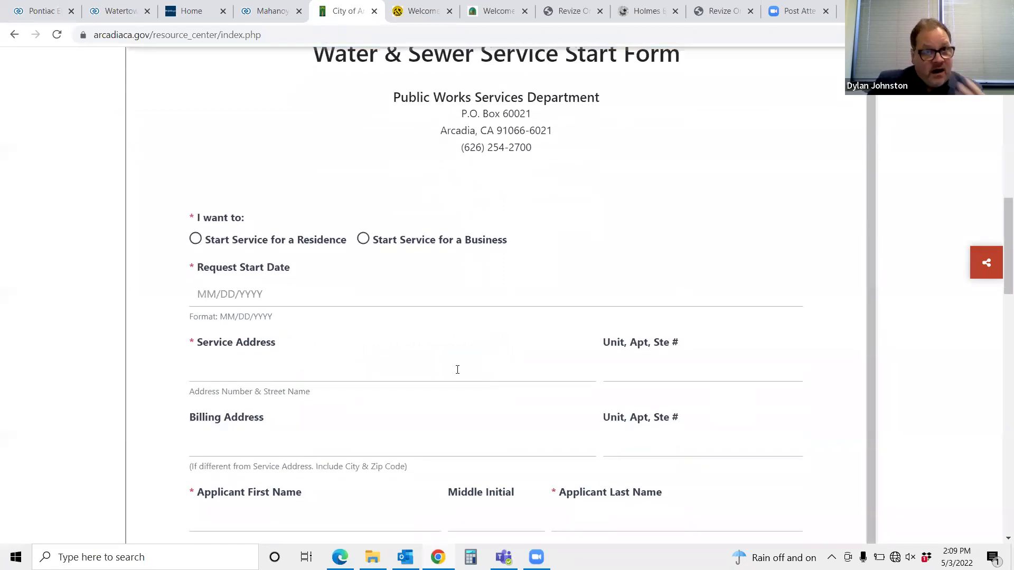
pyautogui.scroll(-5, 380, 396)
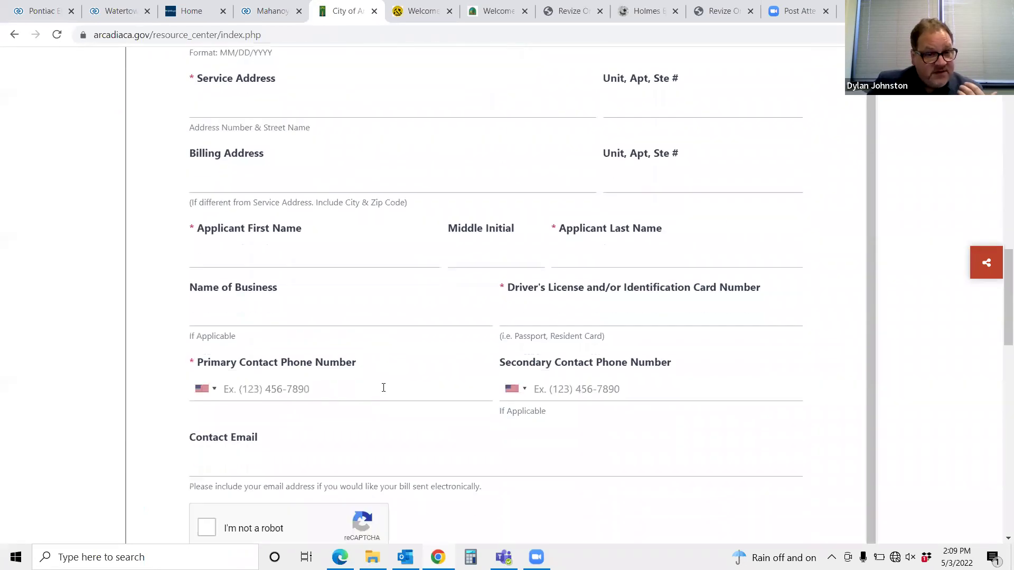
pyautogui.scroll(-1, 384, 387)
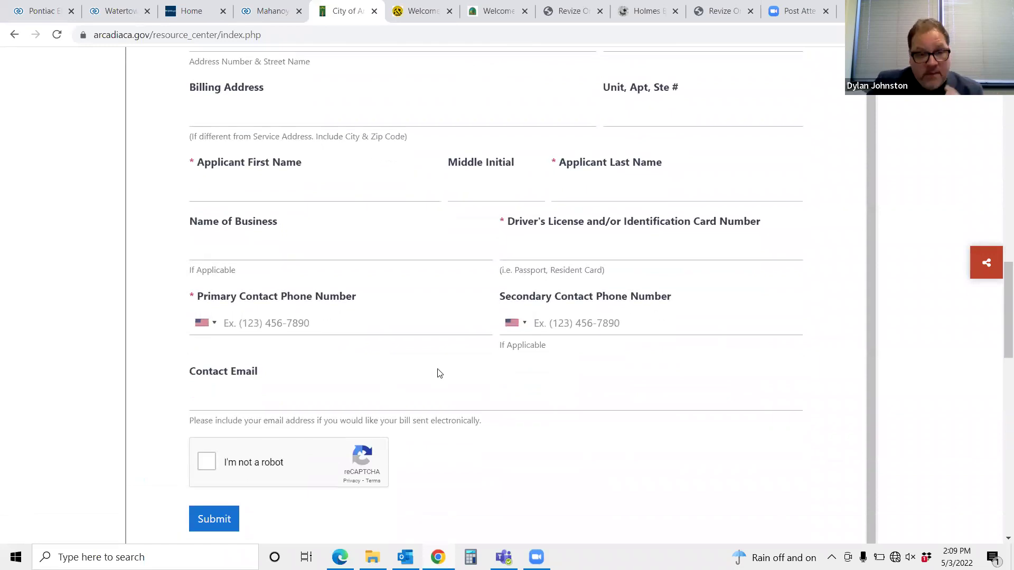
pyautogui.scroll(5, 426, 378)
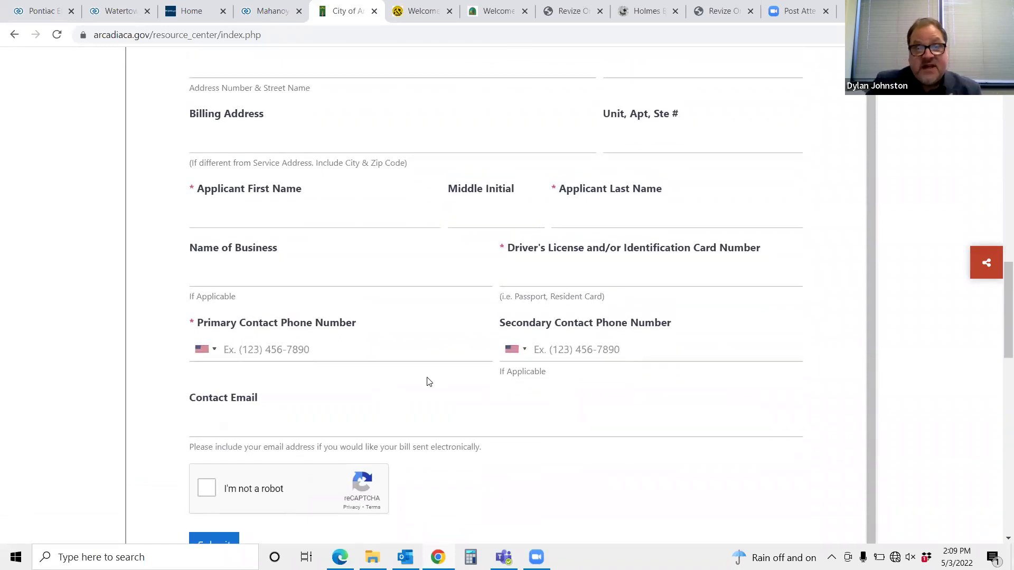
pyautogui.scroll(6, 431, 380)
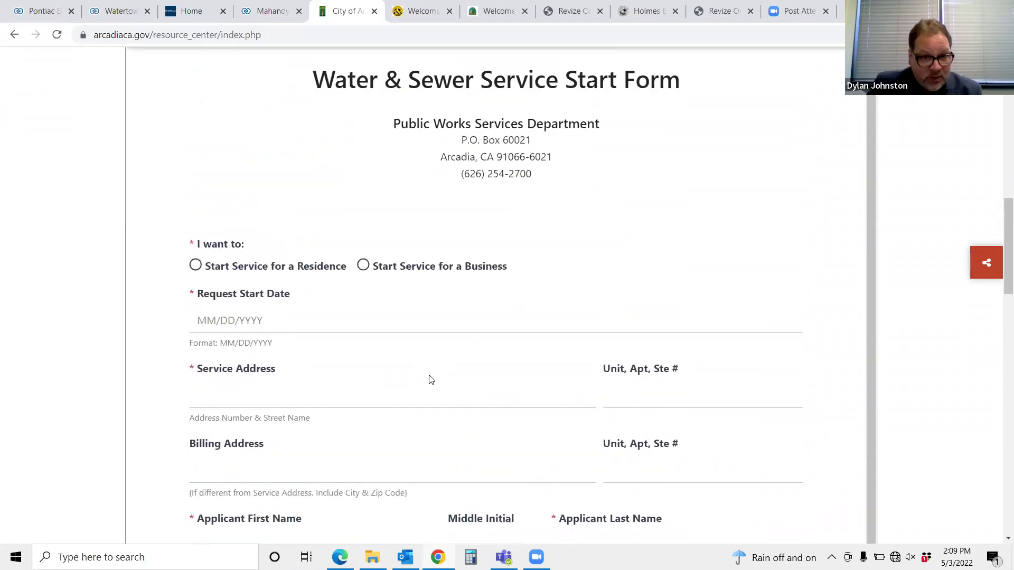
pyautogui.scroll(-2, 332, 357)
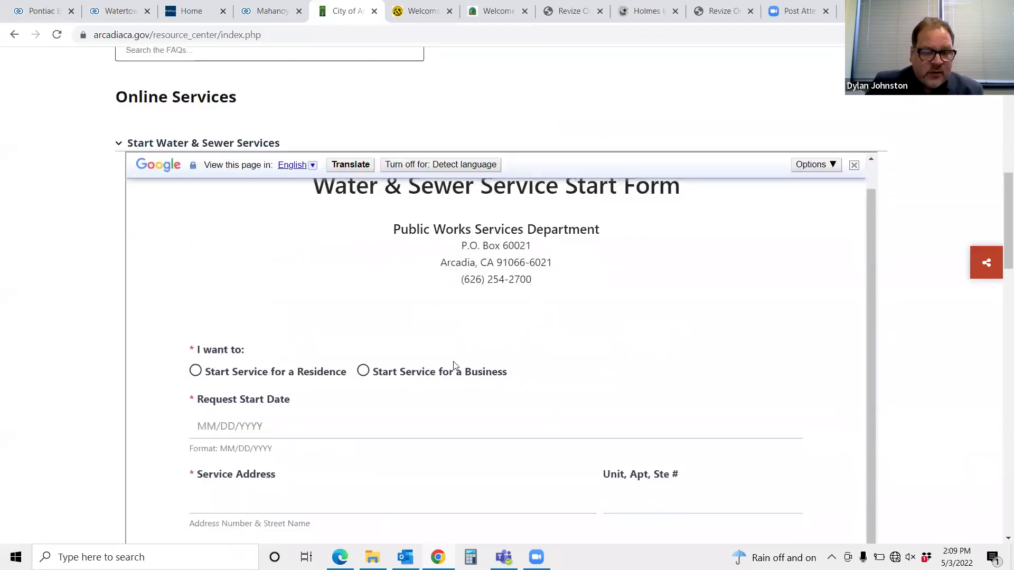
# - Expand Stop Water & Sewer Services and examine the embedded stop form from its heading down to the submission area
pyautogui.scroll(-15, 401, 364)
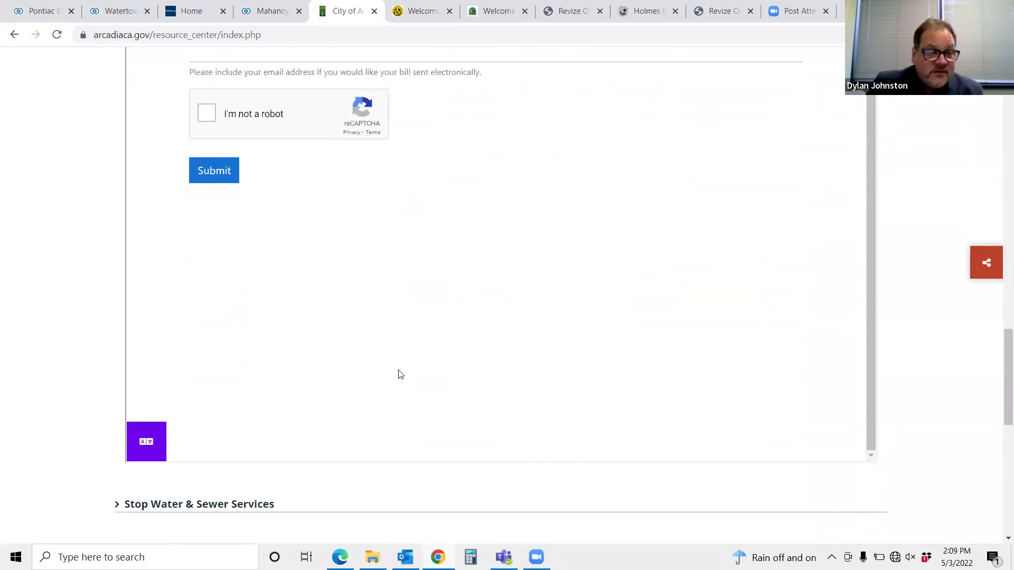
pyautogui.scroll(-4, 409, 365)
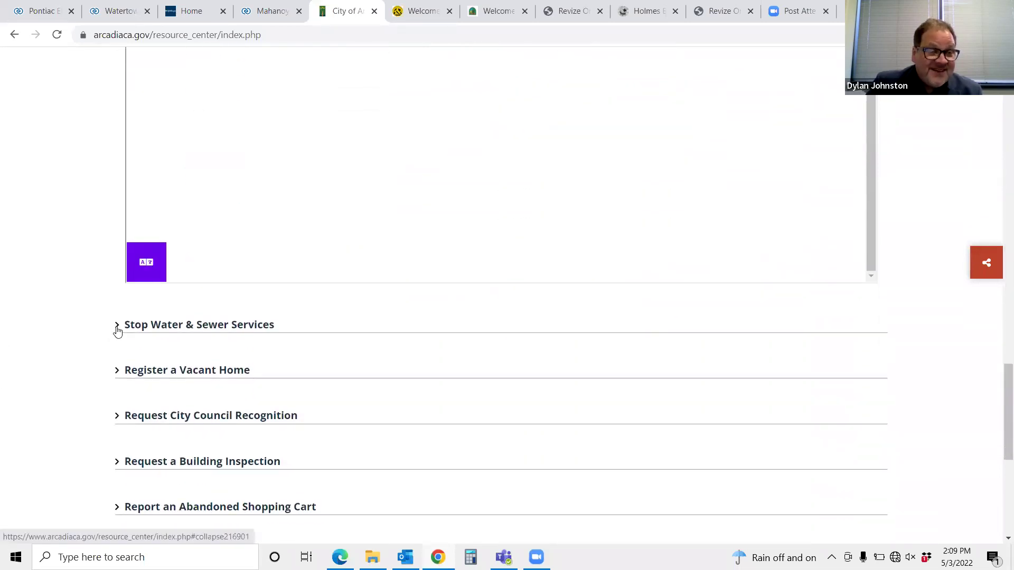
pyautogui.click(116, 325)
pyautogui.scroll(-1, 330, 417)
pyautogui.scroll(-5, 328, 399)
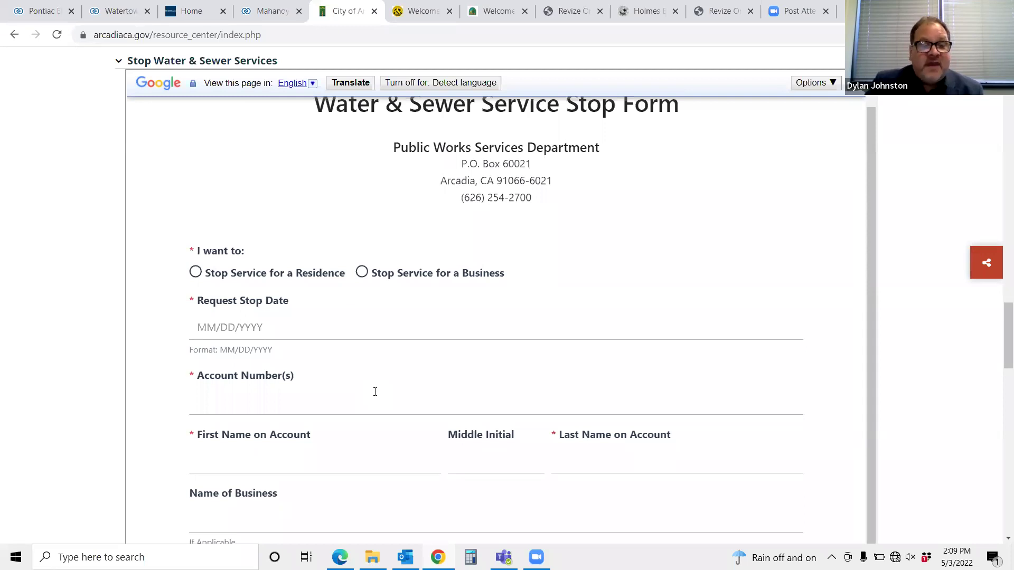
pyautogui.scroll(-3, 375, 391)
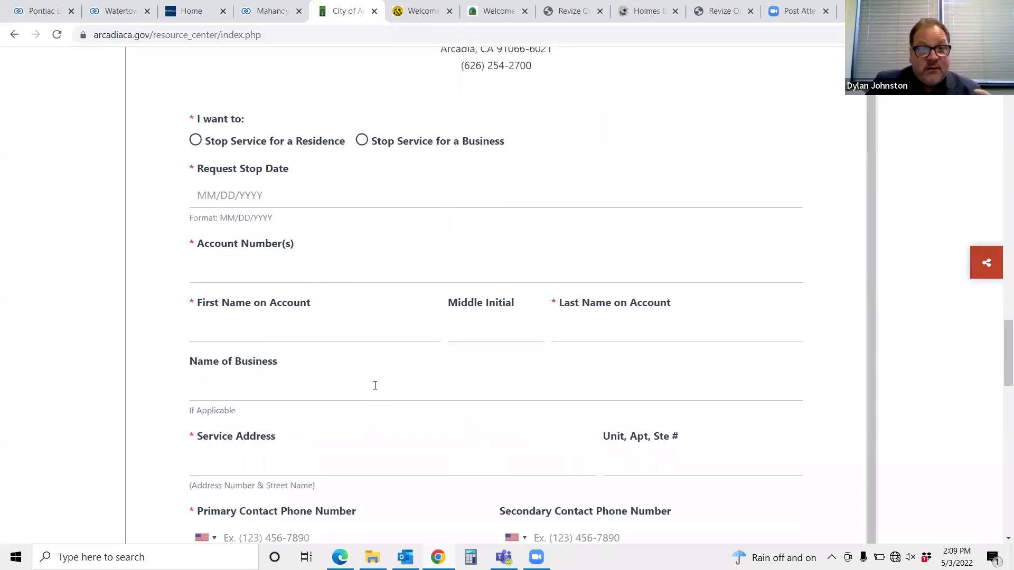
pyautogui.scroll(-5, 375, 385)
pyautogui.scroll(-6, 283, 383)
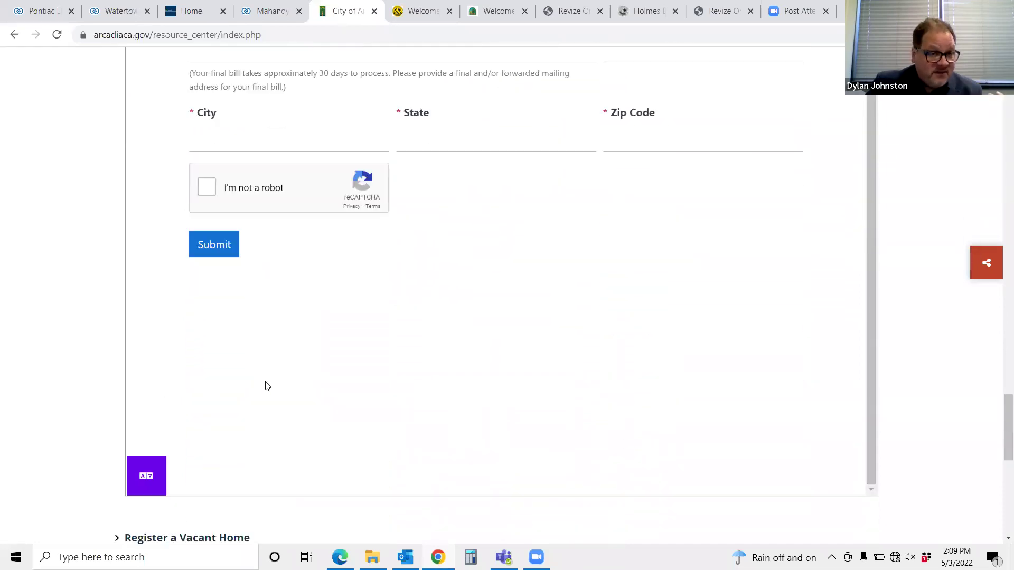
# - Expand Register a Vacant Home and review the registration form's owner, authorized persons, property management and annual fee sections
pyautogui.scroll(-7, 283, 380)
pyautogui.scroll(2, 97, 277)
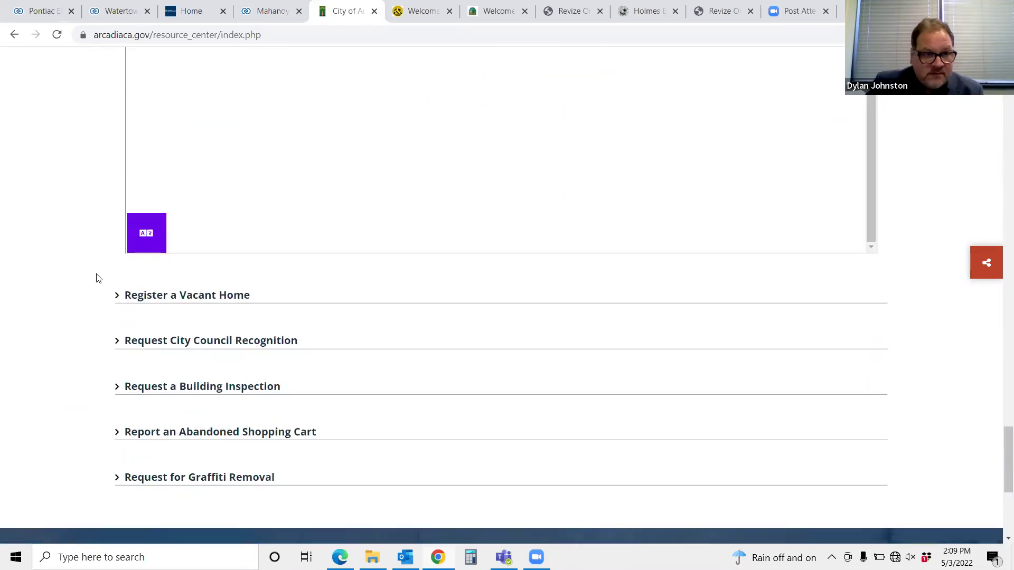
pyautogui.scroll(1, 100, 296)
pyautogui.click(118, 376)
pyautogui.scroll(-6, 499, 354)
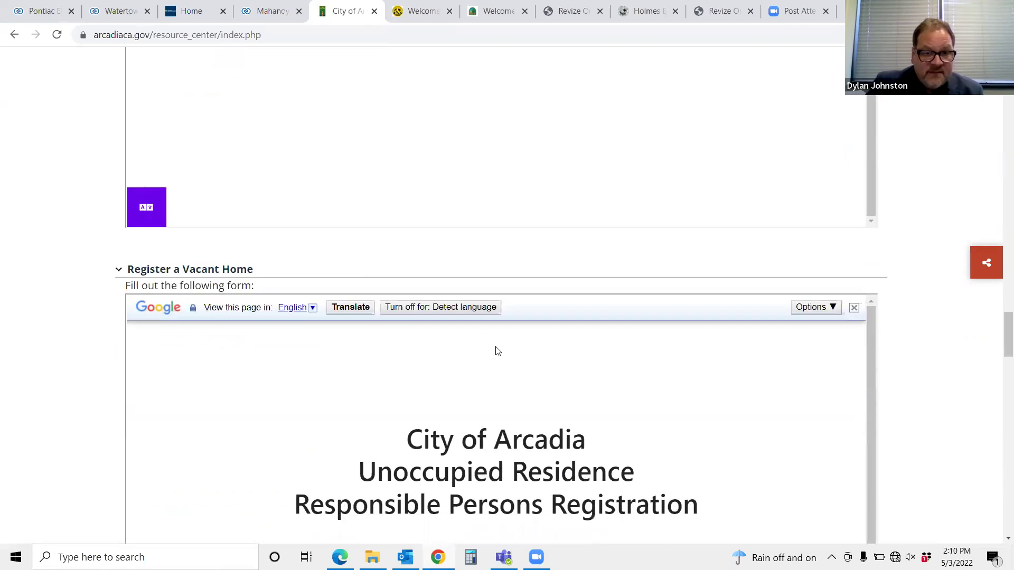
pyautogui.scroll(-11, 403, 353)
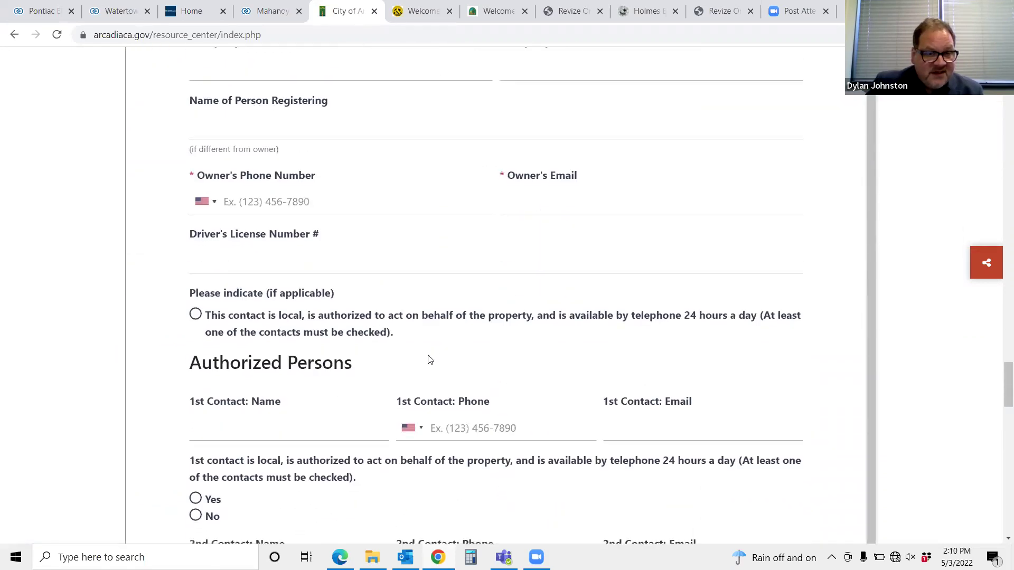
pyautogui.scroll(-6, 206, 360)
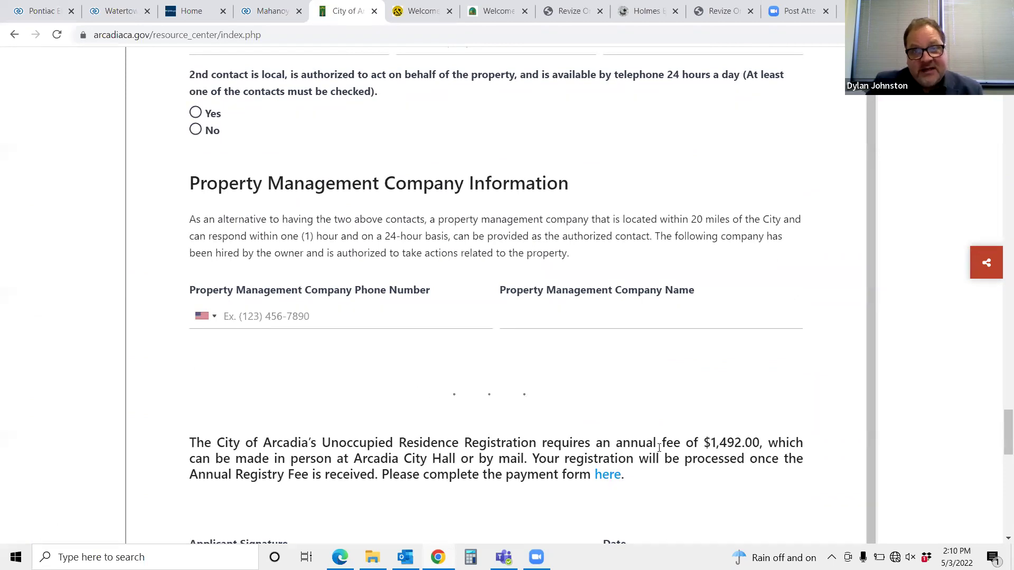
# - Switch to the Hazel Park Police Department employment application and review its minimum requirements, applicant directions and required documentation checklist
pyautogui.scroll(1, 727, 395)
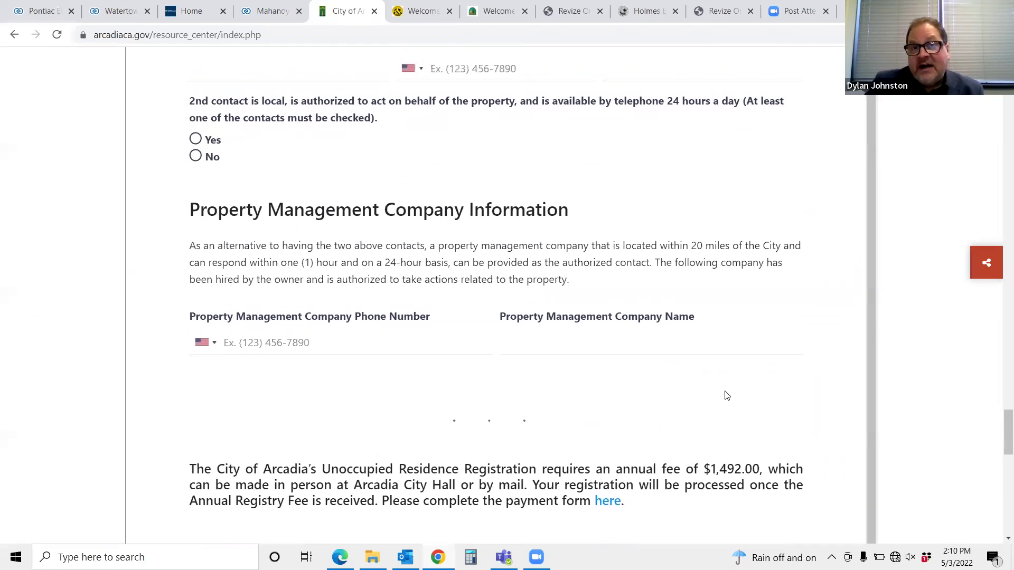
pyautogui.click(572, 13)
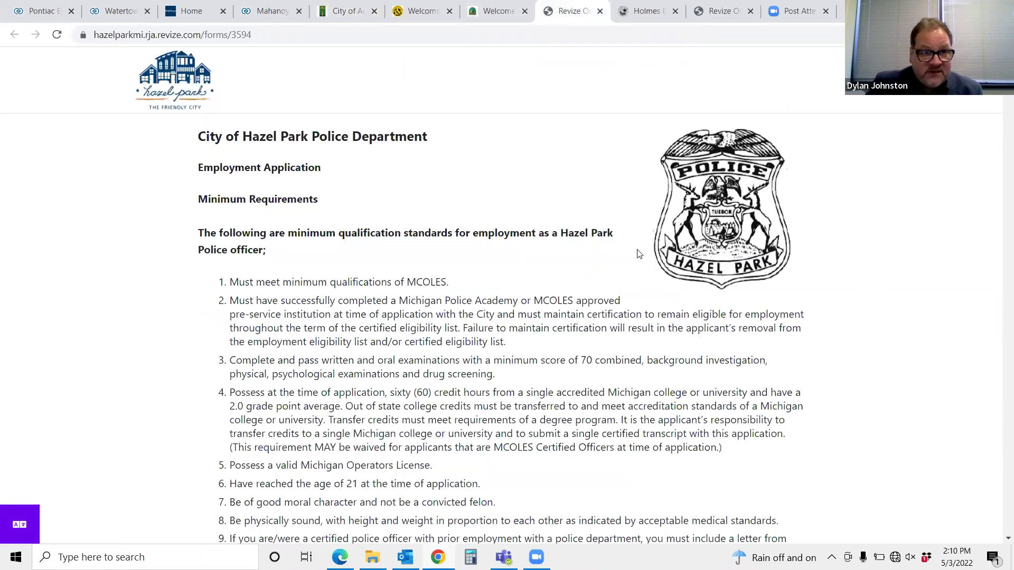
pyautogui.scroll(-1, 639, 254)
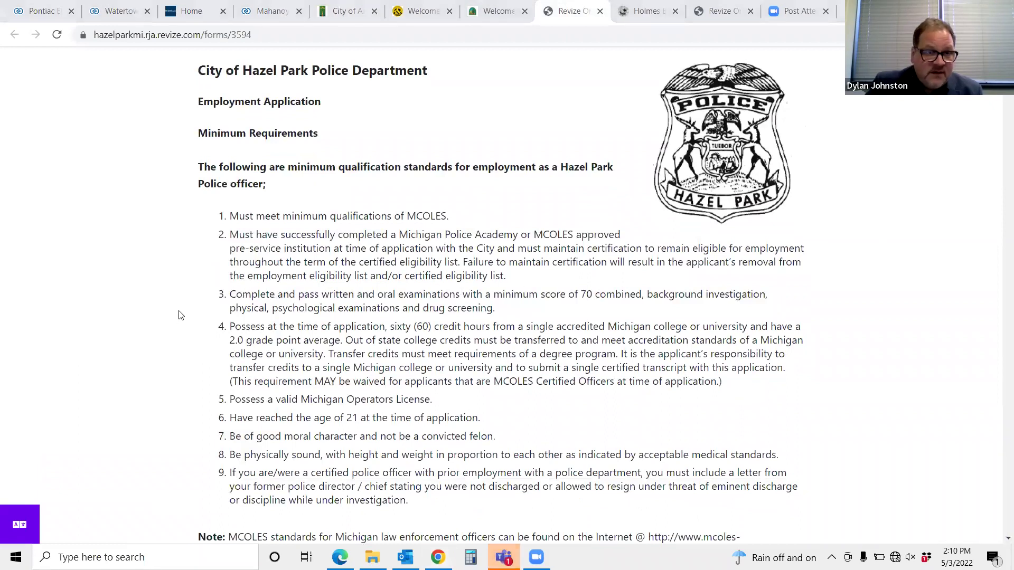
pyautogui.scroll(-3, 182, 316)
pyautogui.scroll(-2, 352, 298)
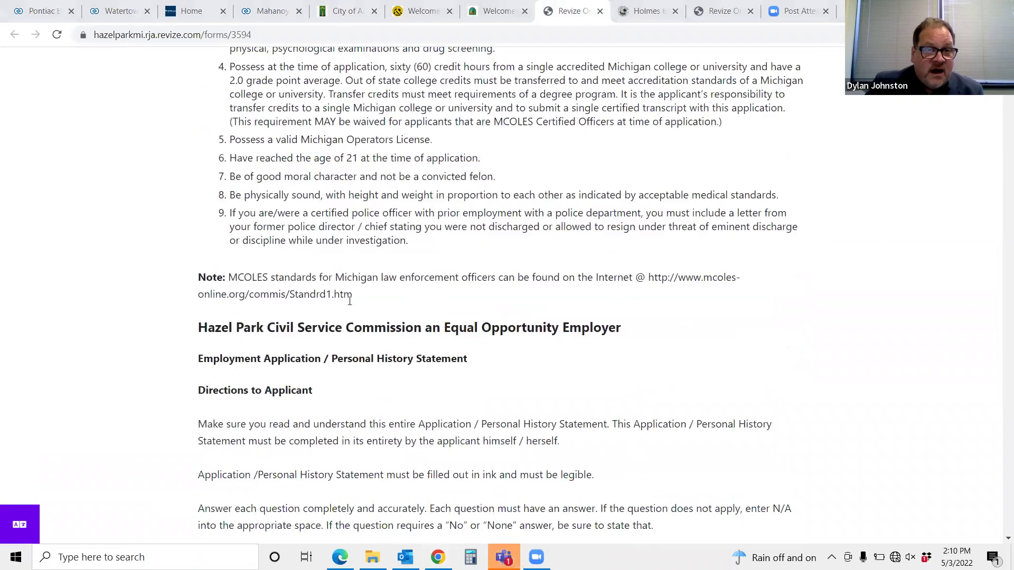
pyautogui.scroll(-5, 654, 274)
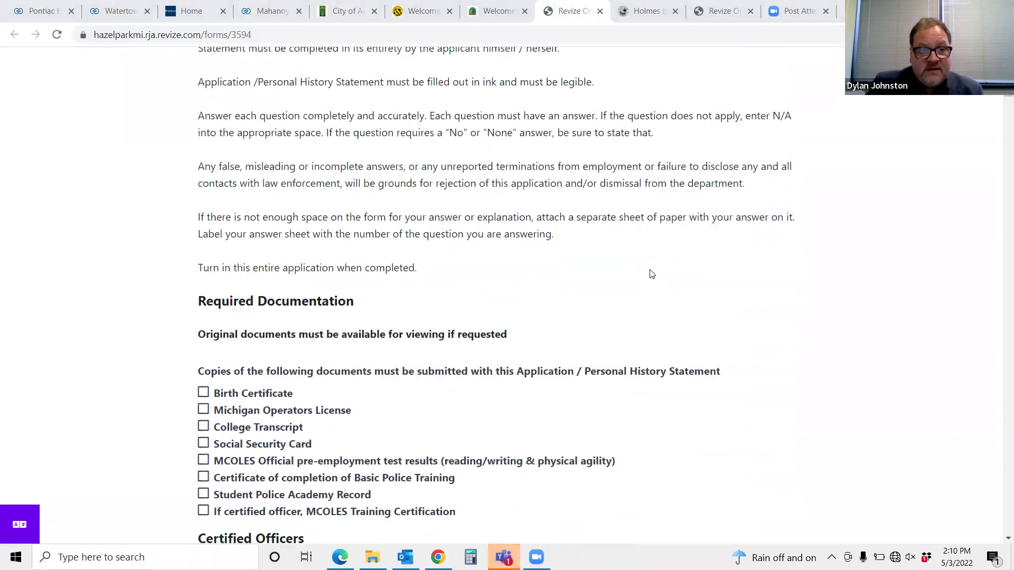
pyautogui.scroll(-2, 668, 264)
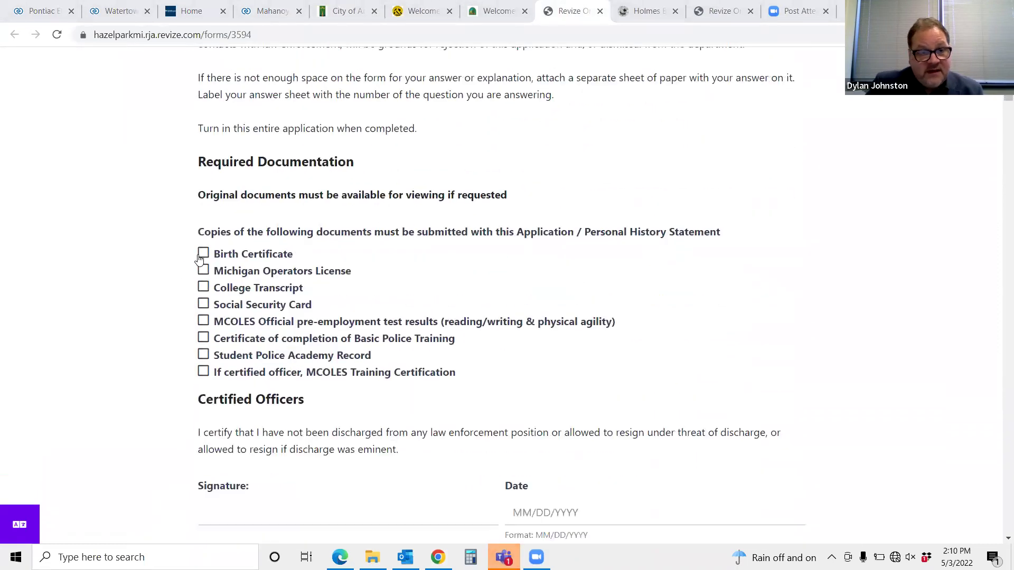
pyautogui.scroll(-2, 177, 300)
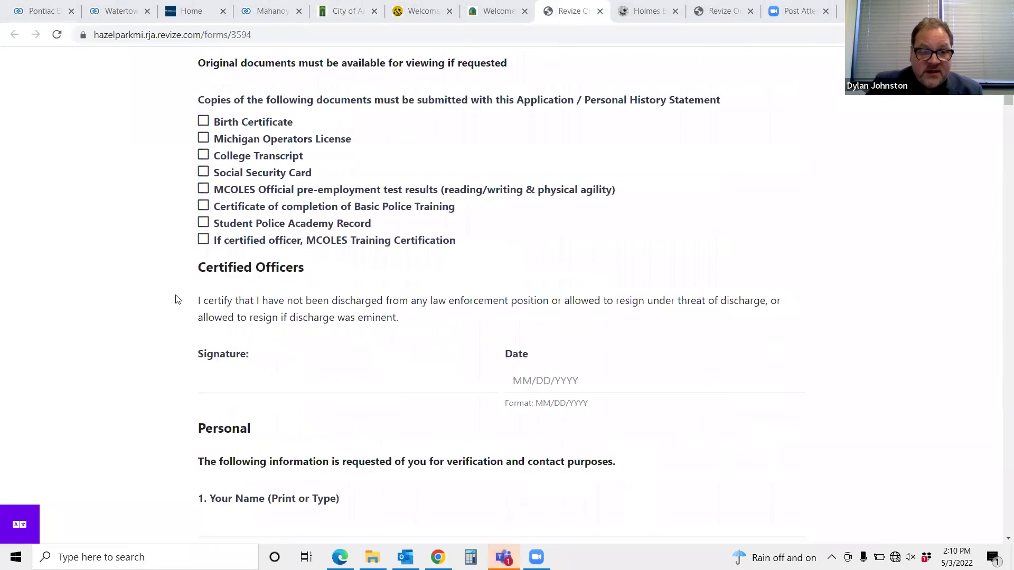
# - Examine the application's Certified Officers, Personal, Past Residences and References sections
pyautogui.scroll(-4, 142, 301)
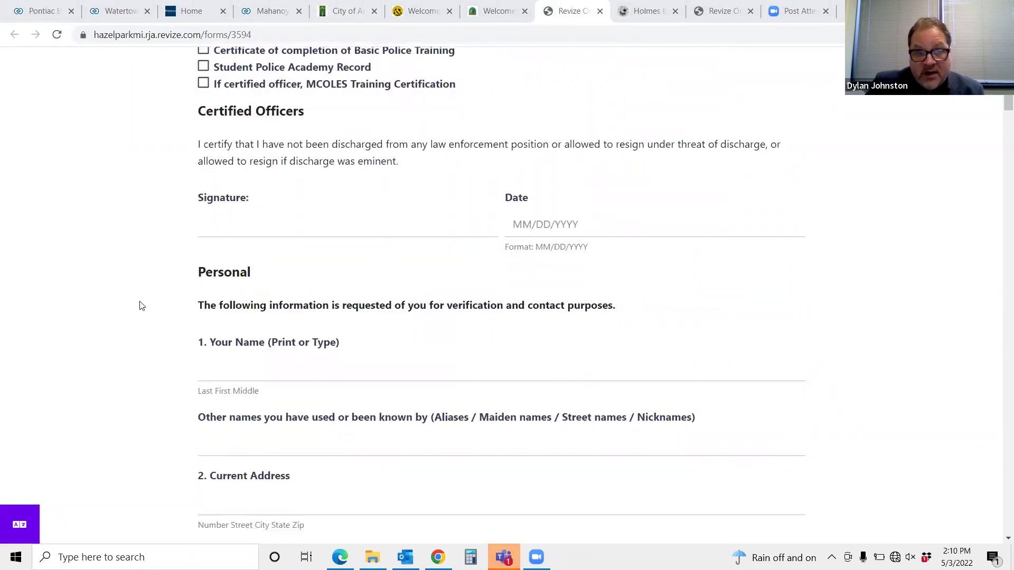
pyautogui.scroll(-7, 142, 306)
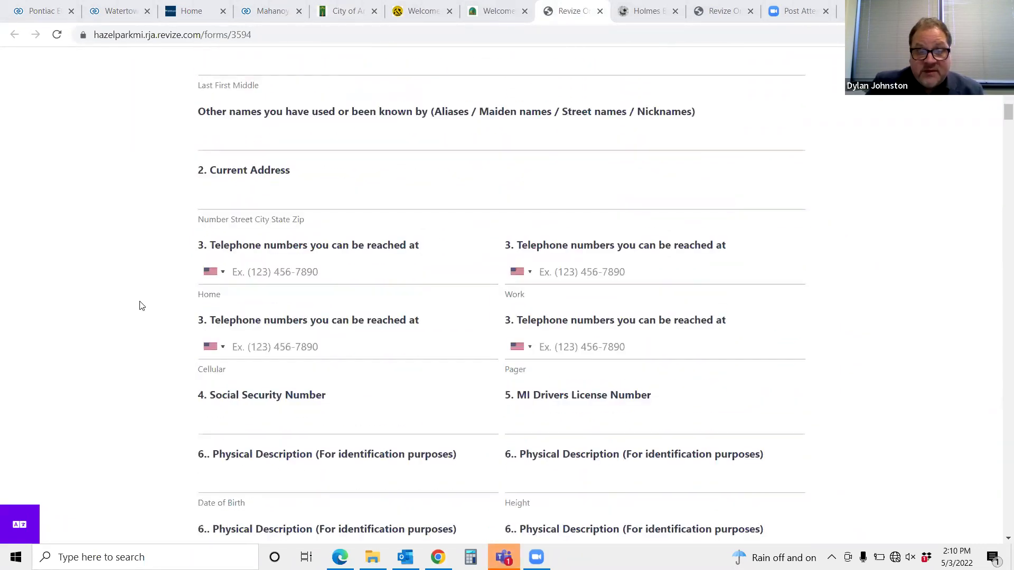
pyautogui.scroll(-12, 142, 306)
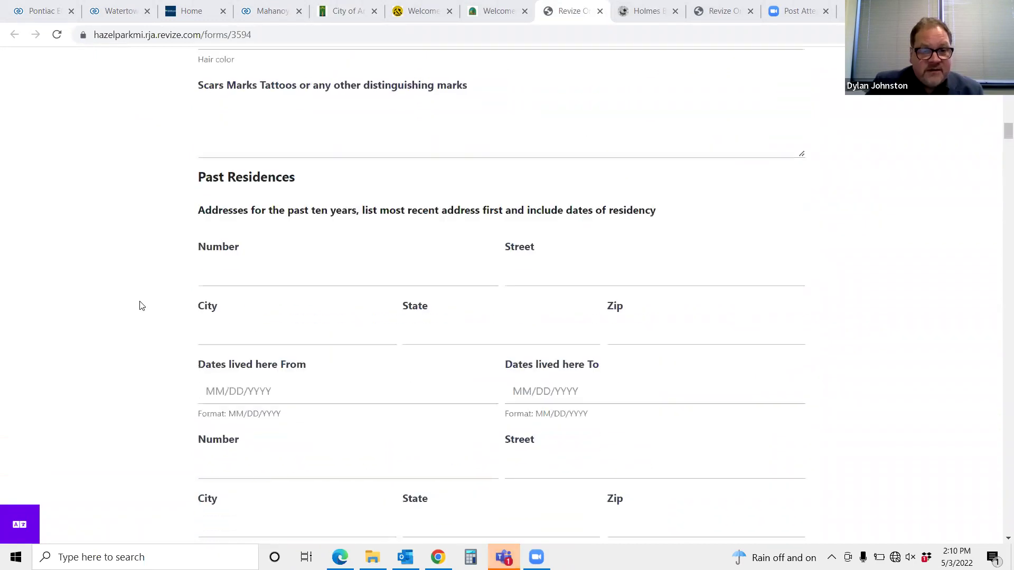
pyautogui.scroll(-10, 142, 311)
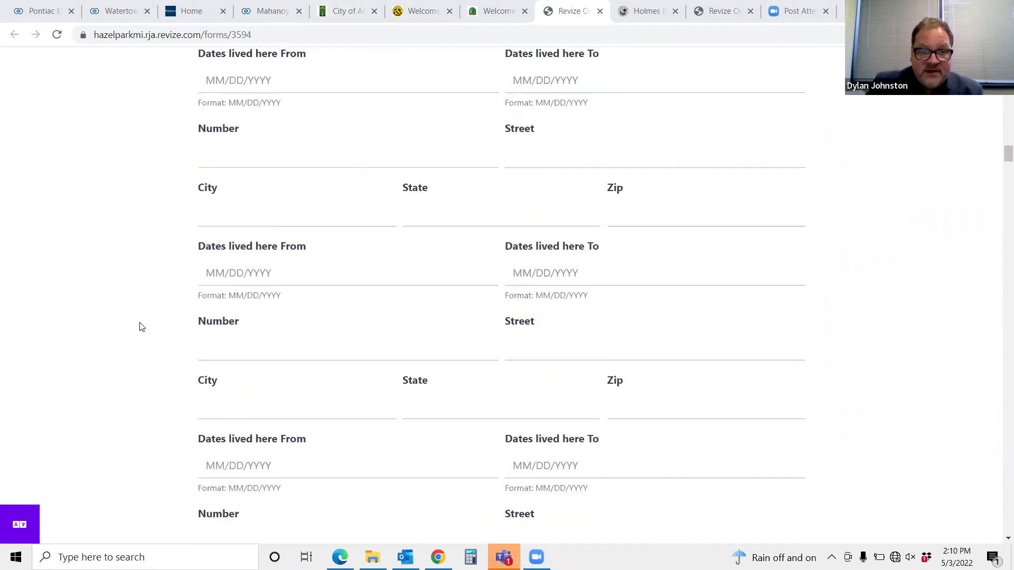
pyautogui.scroll(-9, 142, 326)
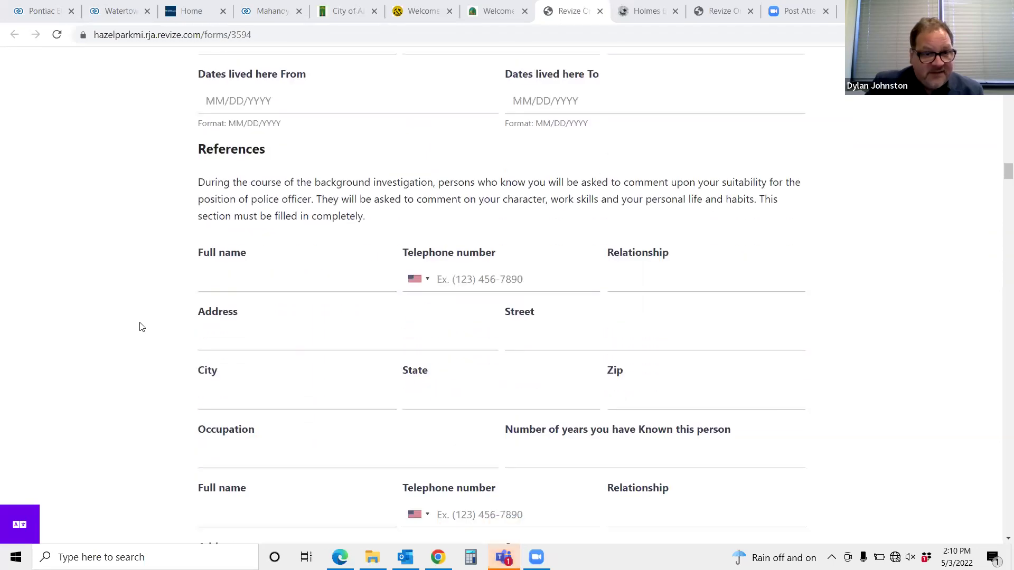
pyautogui.scroll(-3, 142, 326)
pyautogui.scroll(-8, 151, 344)
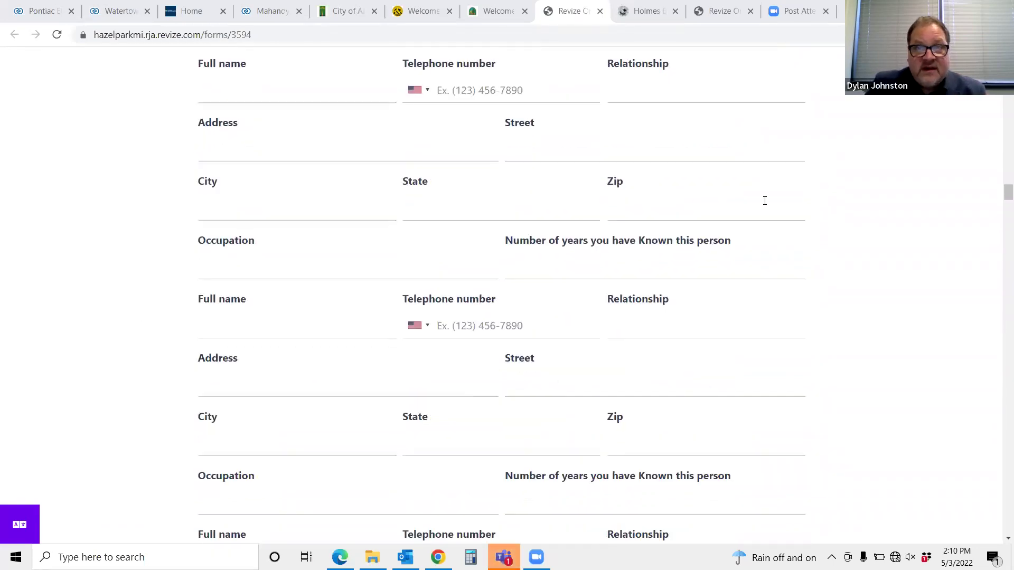
# - Switch to the Holmes Beach Fill Out a Job Application page and display it in a 400-pixel-wide responsive mobile view
pyautogui.click(646, 12)
pyautogui.scroll(-6, 525, 331)
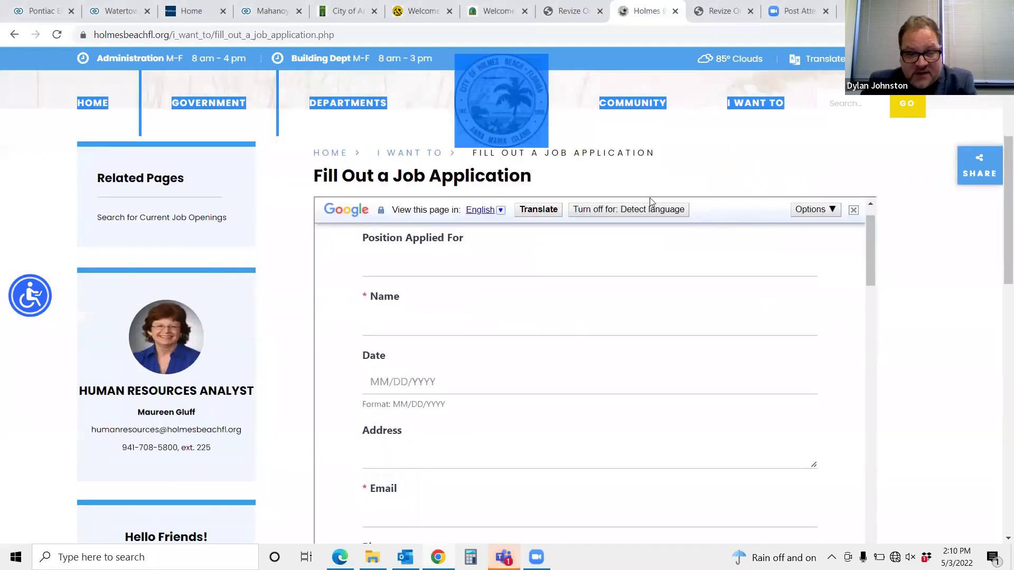
pyautogui.hotkey('ctrl', 'shift', 'i')
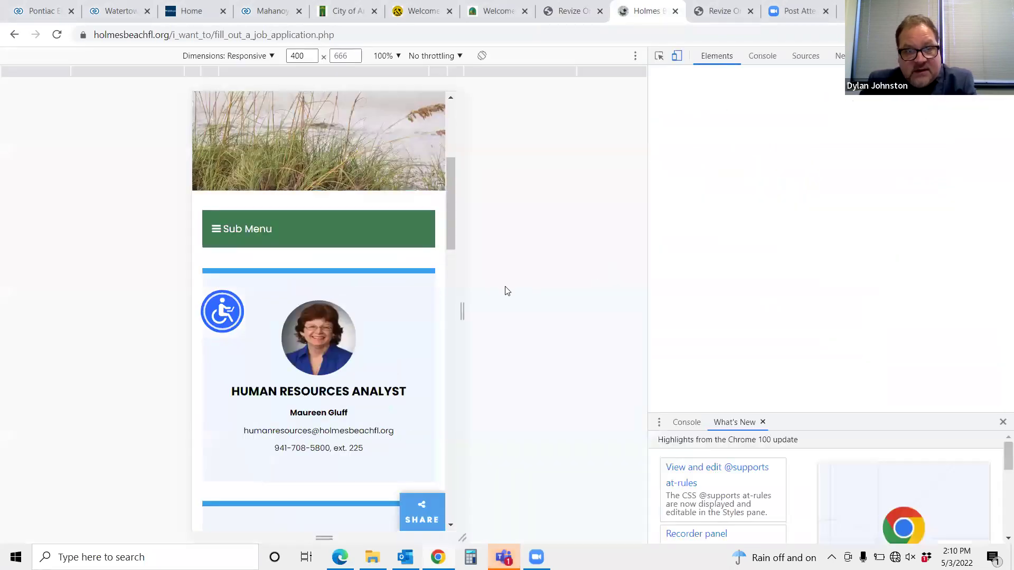
# - Examine the embedded job application form in the mobile layout, from Position Applied For down to the resume attachment field
pyautogui.scroll(-6, 380, 354)
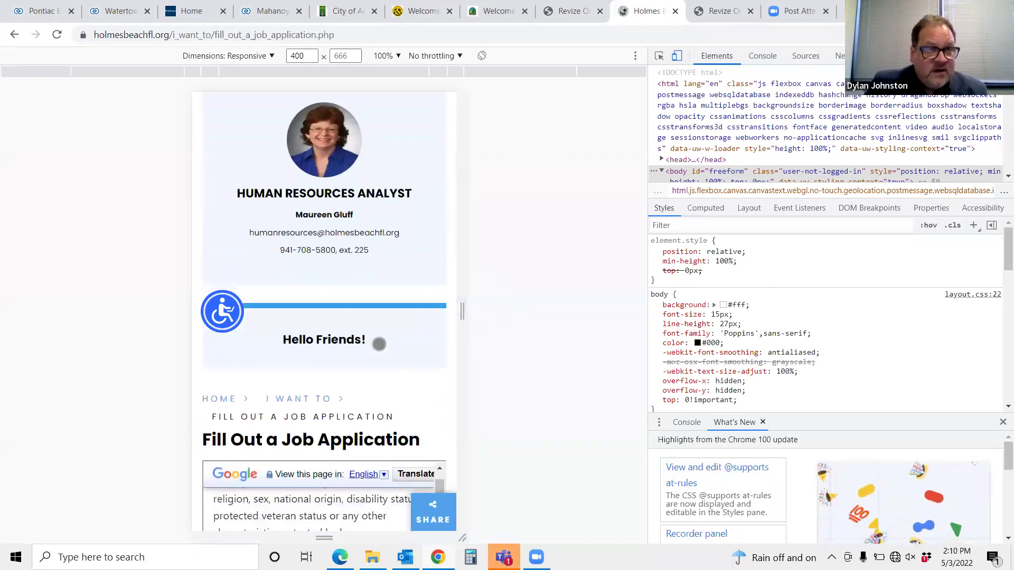
pyautogui.scroll(-1, 376, 311)
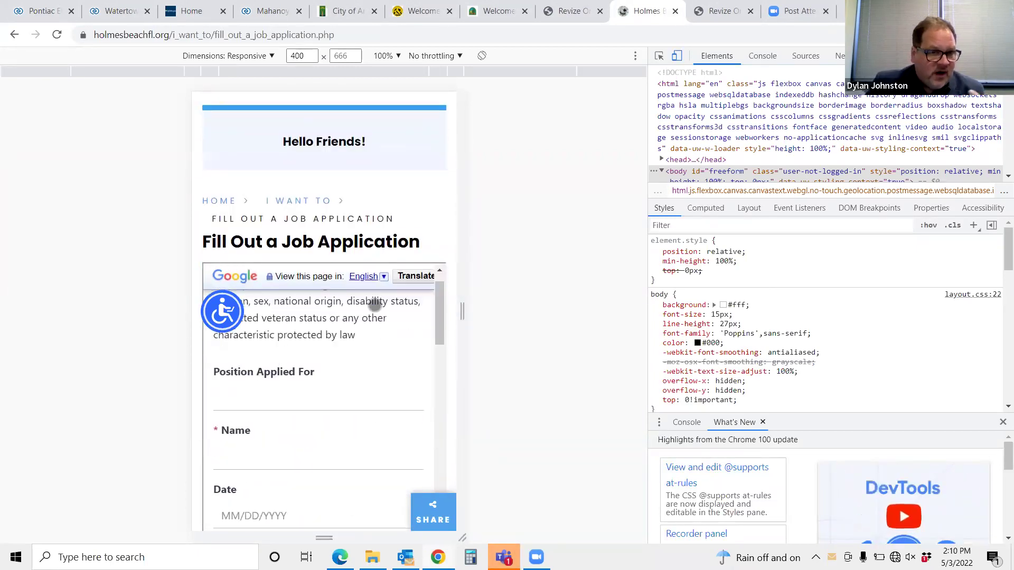
pyautogui.scroll(-1, 371, 335)
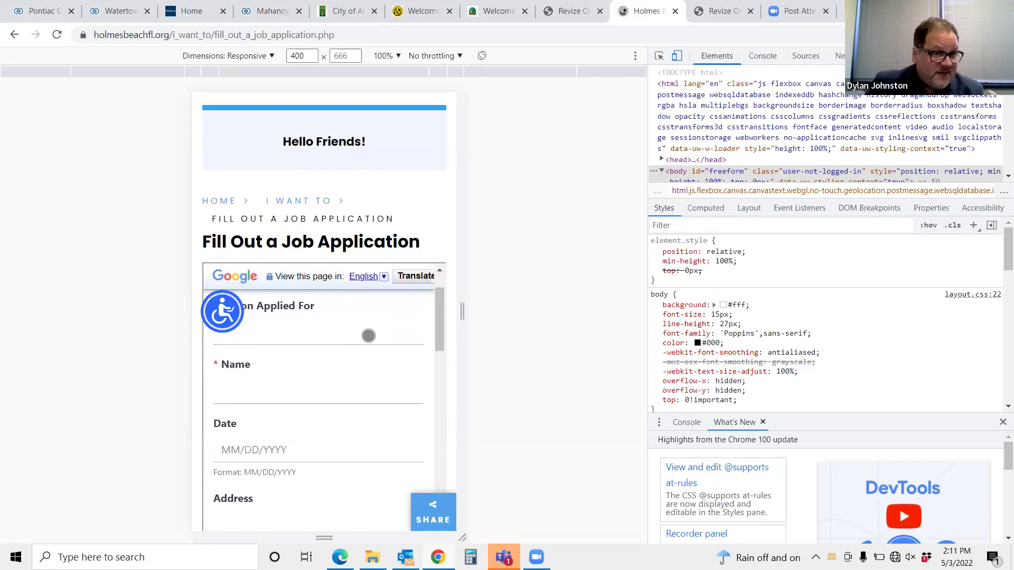
pyautogui.scroll(-4, 369, 336)
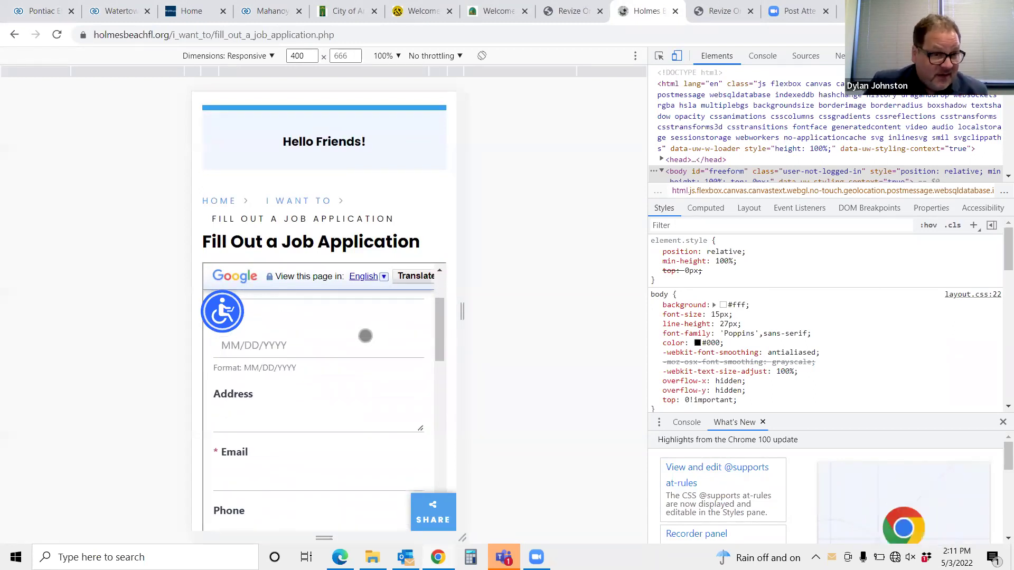
pyautogui.scroll(-6, 365, 338)
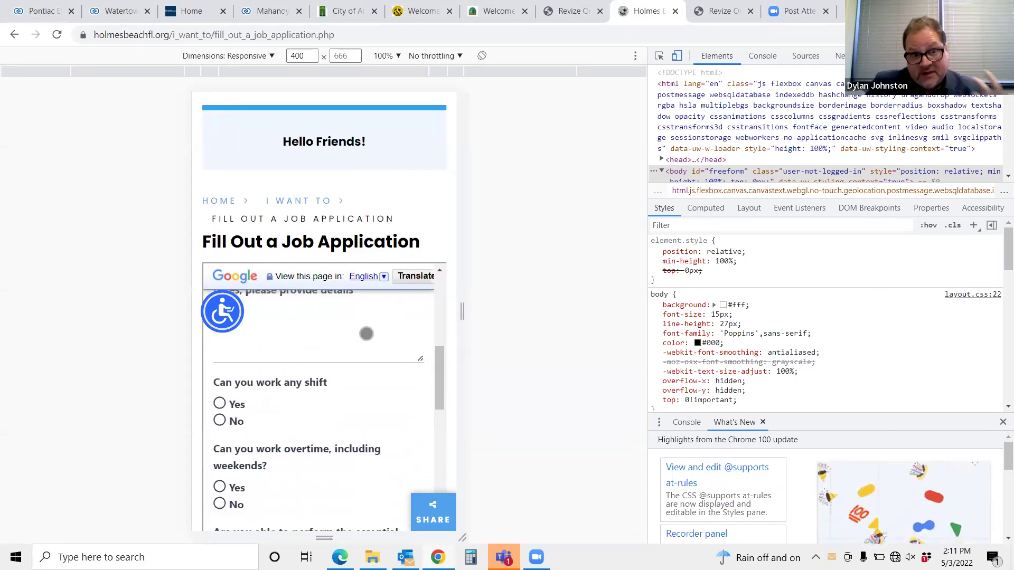
pyautogui.scroll(-6, 366, 333)
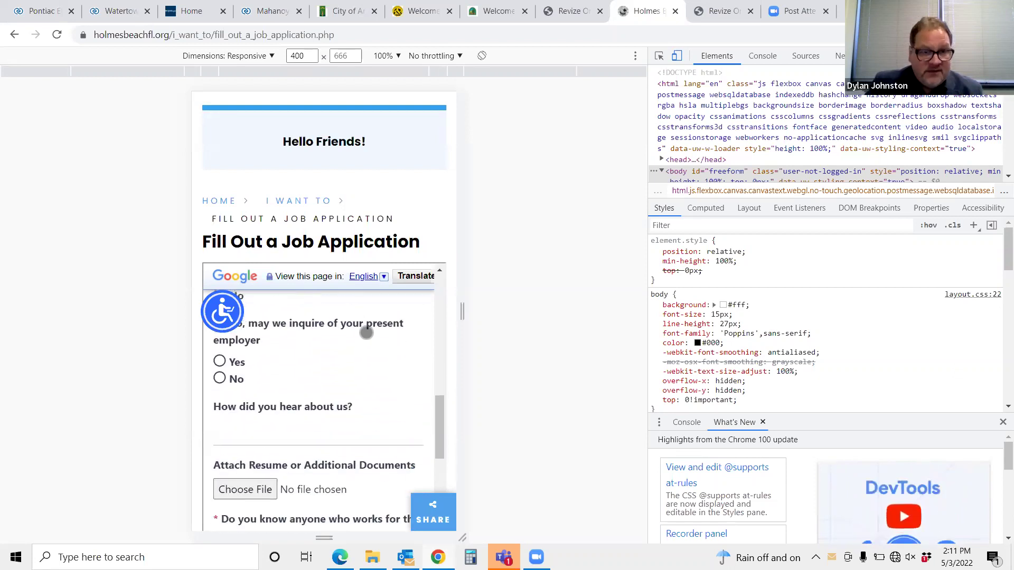
# - Return the Holmes Beach page to its desktop layout and review the job application's education questions
pyautogui.press('F12')
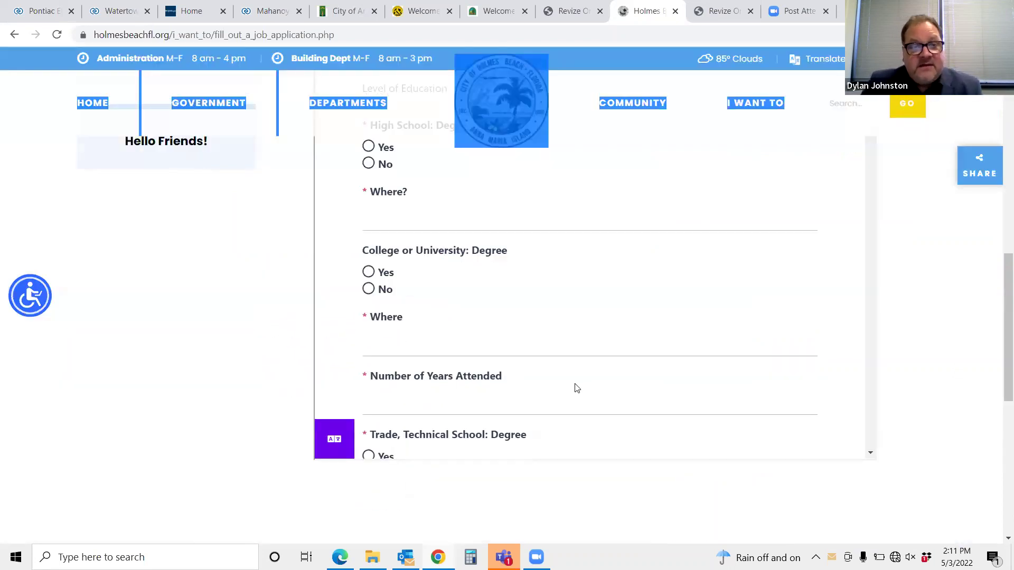
pyautogui.scroll(-7, 576, 388)
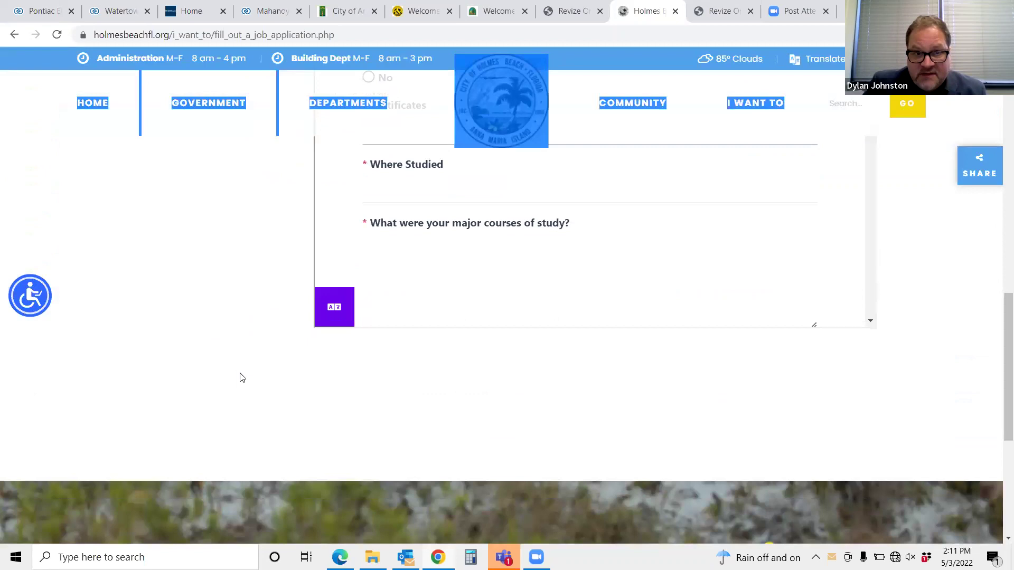
pyautogui.scroll(7, 242, 377)
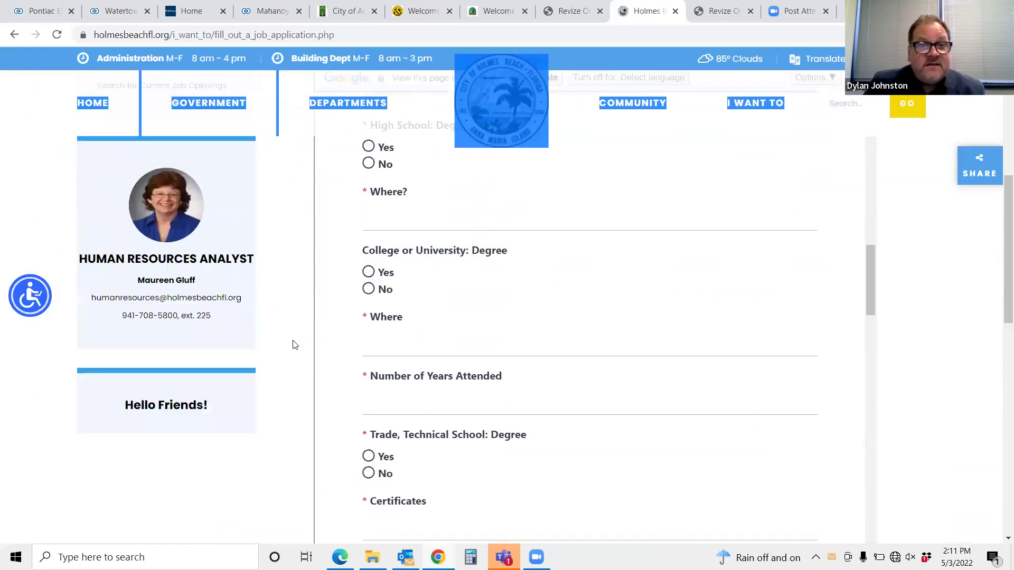
# - Switch to the Red Cliff Band website, open PAC Application under Pay For, and view the Land Use Permit Payments form
pyautogui.click(424, 6)
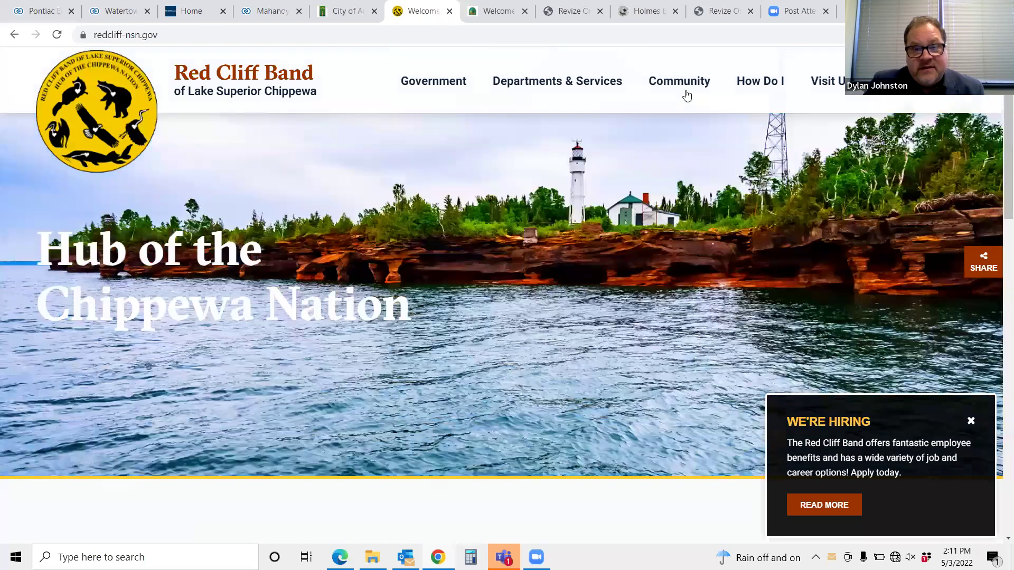
pyautogui.moveTo(686, 95)
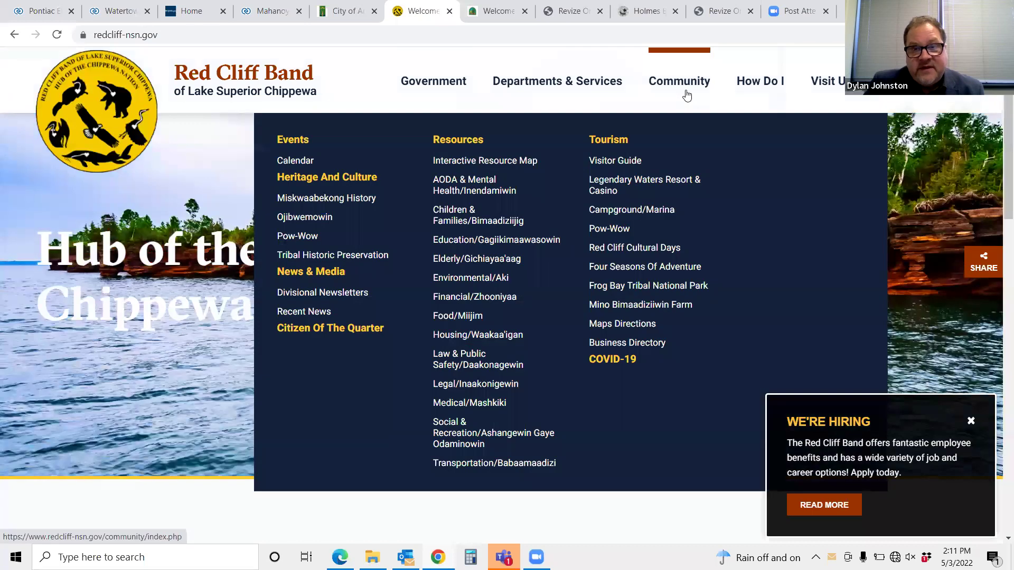
pyautogui.moveTo(758, 87)
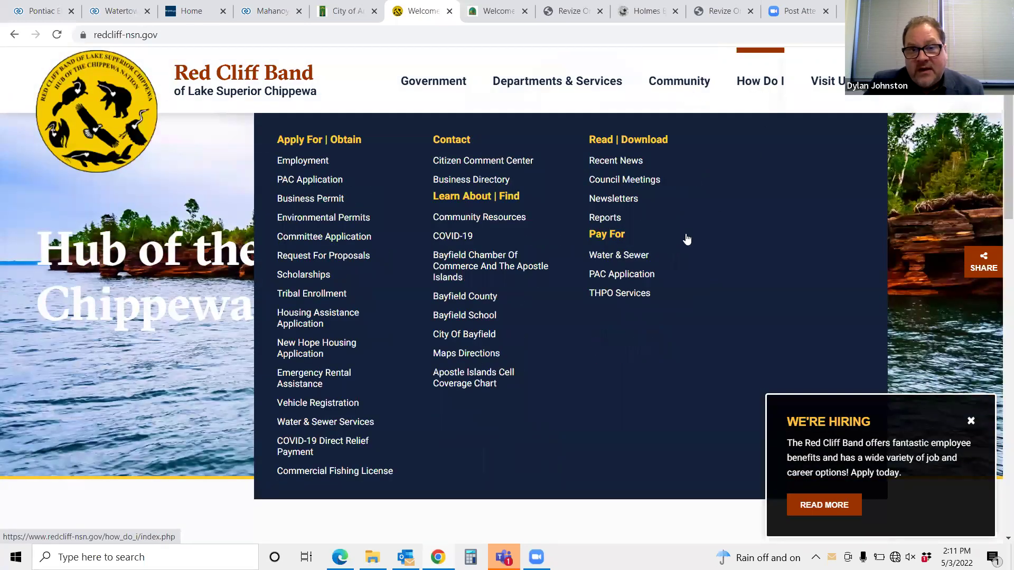
pyautogui.click(631, 274)
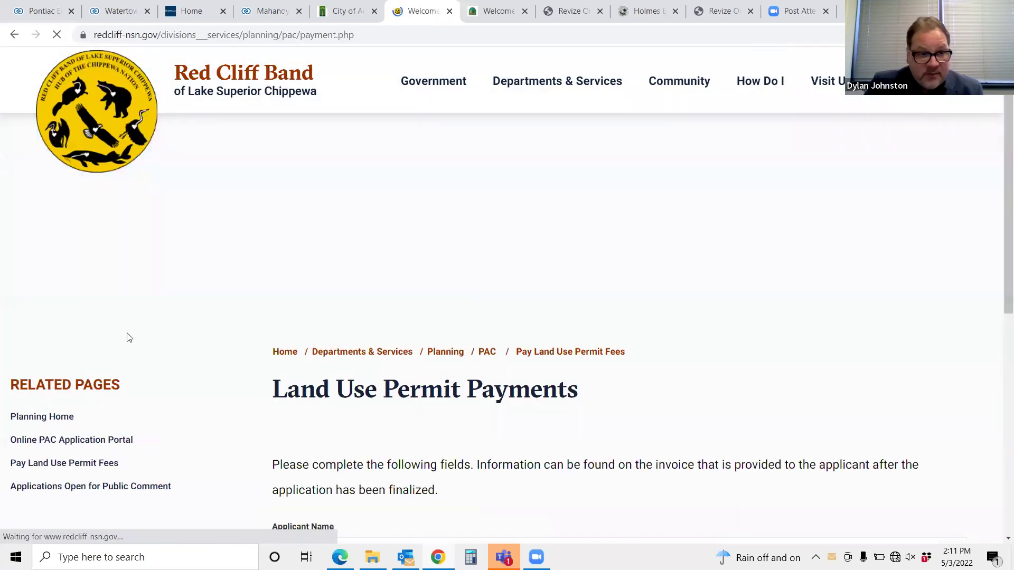
pyautogui.scroll(-3, 312, 349)
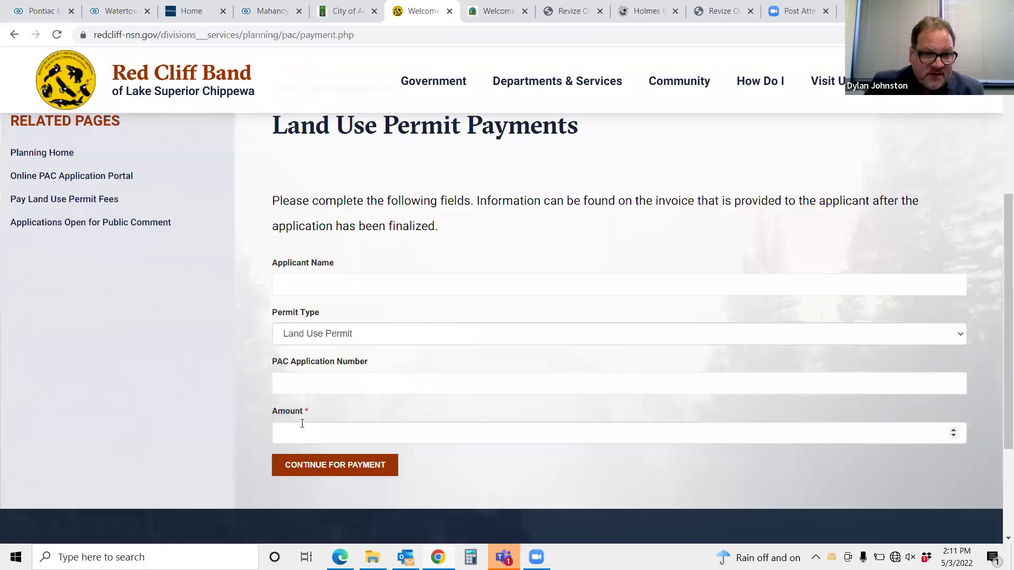
# - Open the Online PAC Application Portal from the related pages and read through its policy and procedures text
pyautogui.click(69, 235)
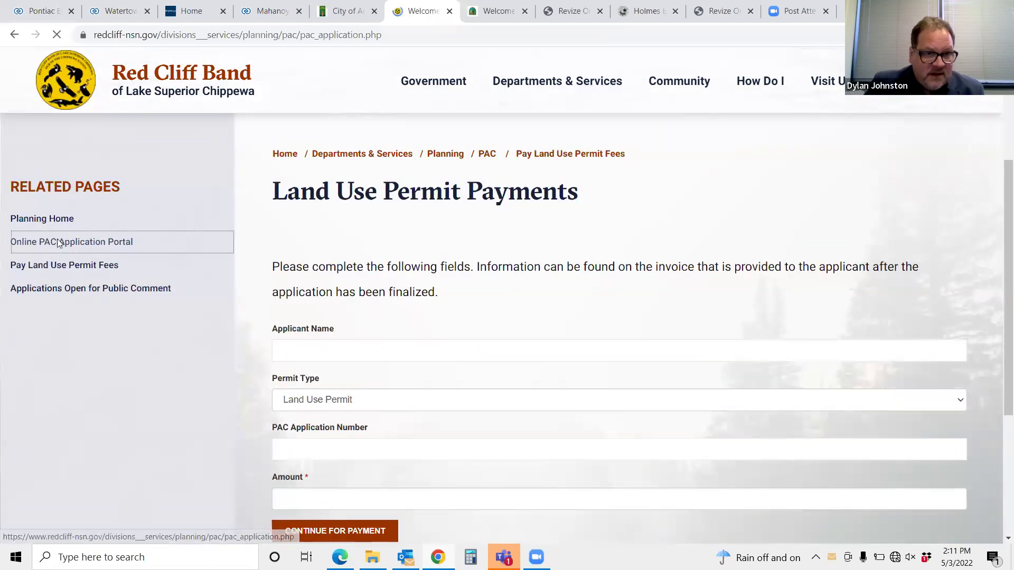
pyautogui.scroll(-3, 568, 396)
pyautogui.scroll(-10, 570, 372)
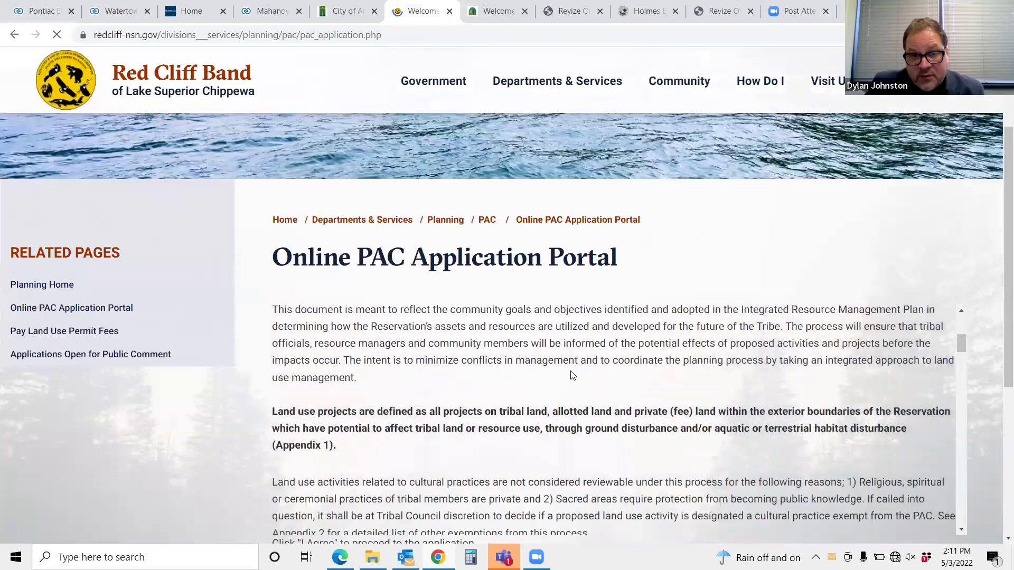
pyautogui.scroll(-4, 585, 385)
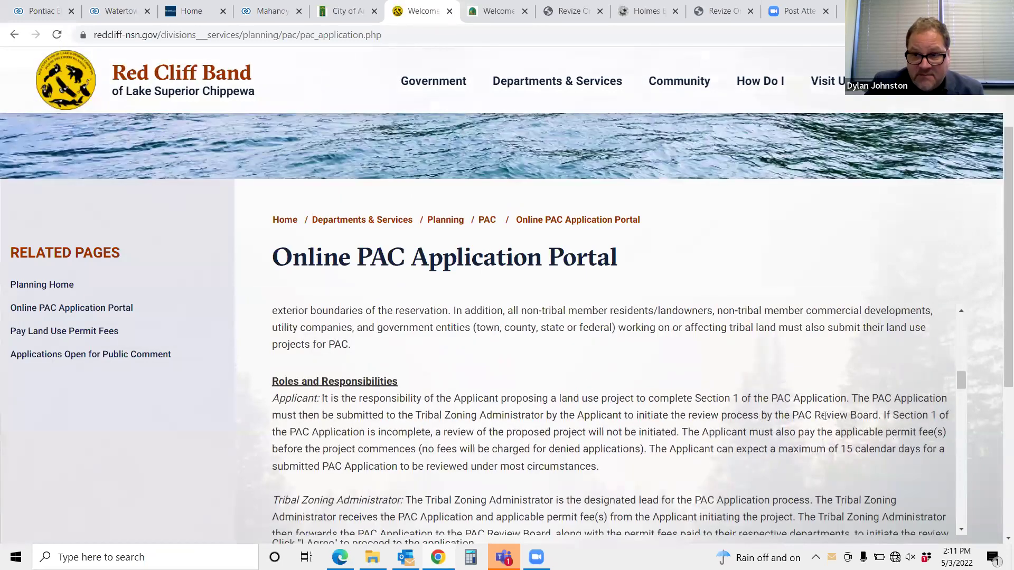
pyautogui.scroll(-8, 952, 490)
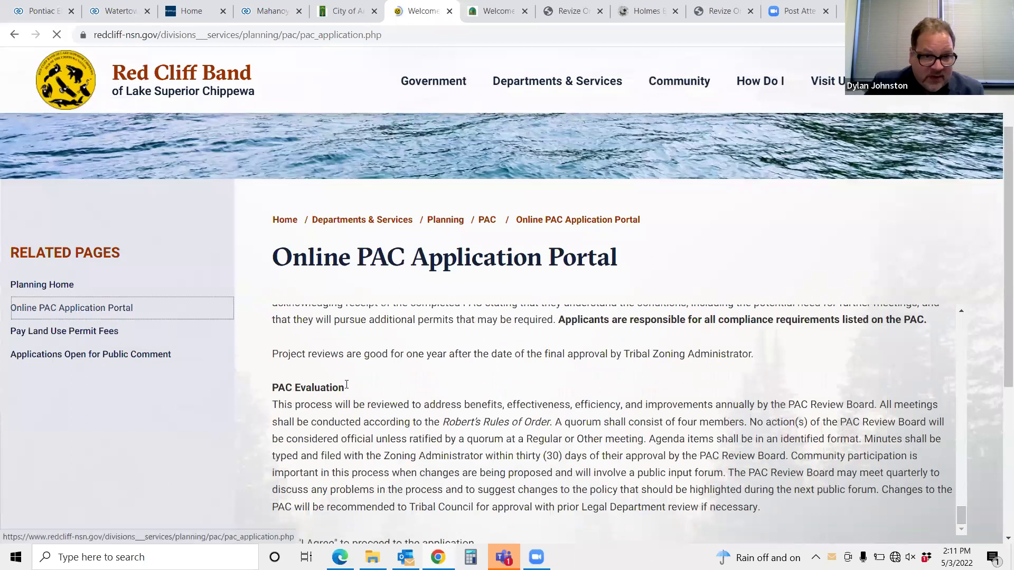
# - Reload the Online PAC Application Portal, agree to the policy, and examine the project description and applicant contact fields
pyautogui.click(67, 311)
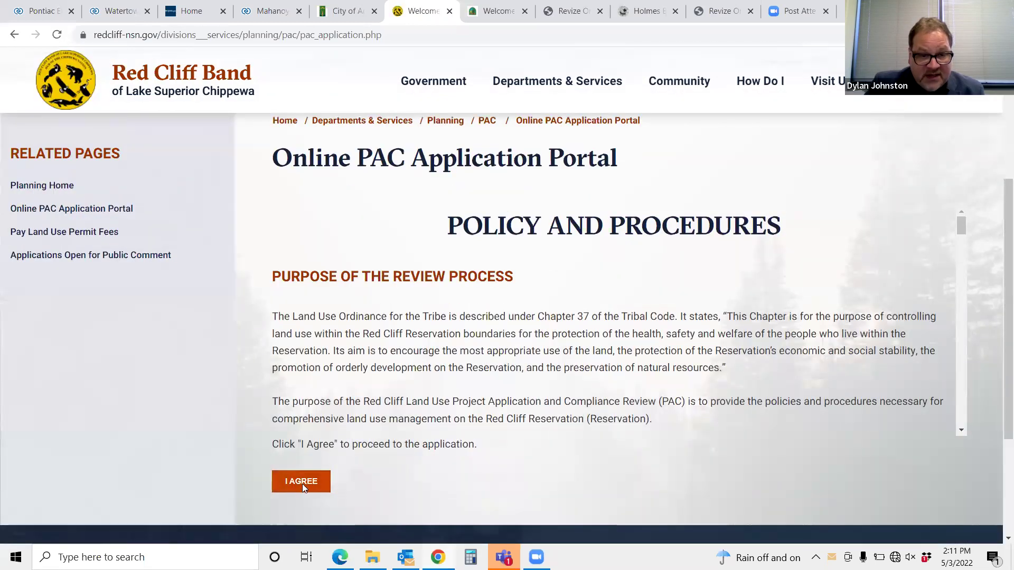
pyautogui.click(302, 481)
pyautogui.scroll(-5, 457, 344)
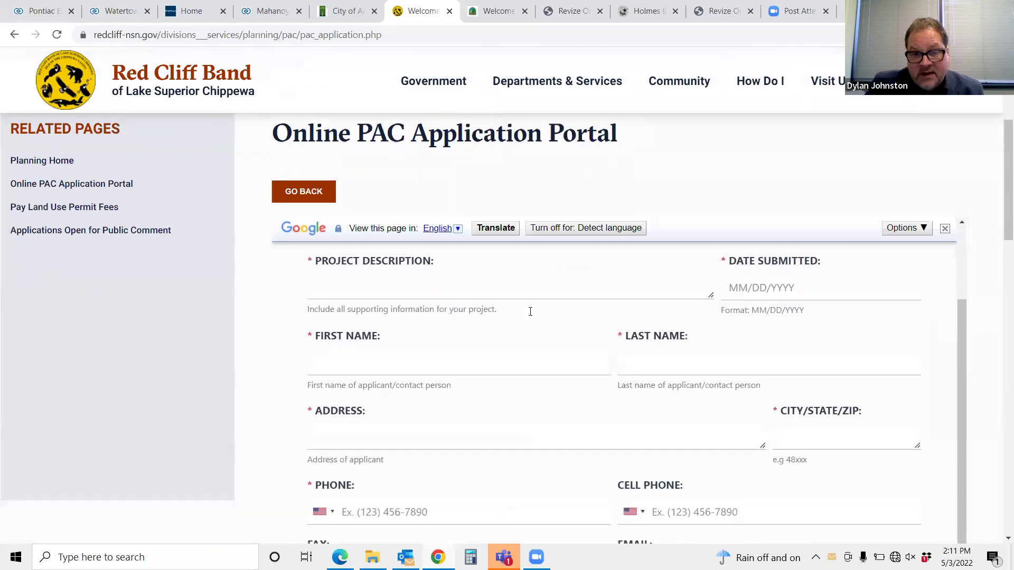
# - Examine the rest of the PAC application, from the applicant contact fields through proof of ownership, signature and submission
pyautogui.scroll(1, 536, 257)
pyautogui.scroll(-4, 536, 257)
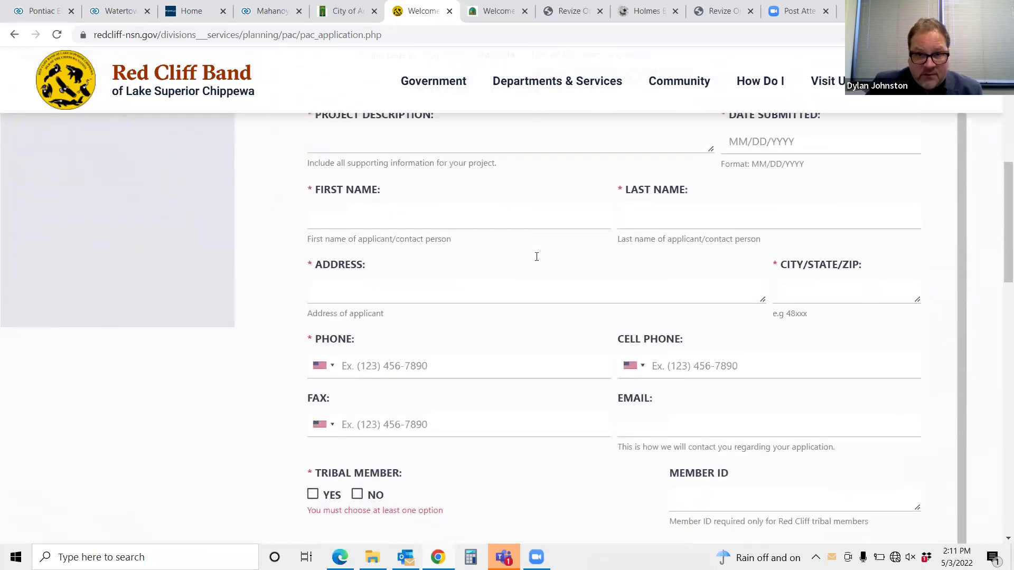
pyautogui.scroll(-12, 526, 319)
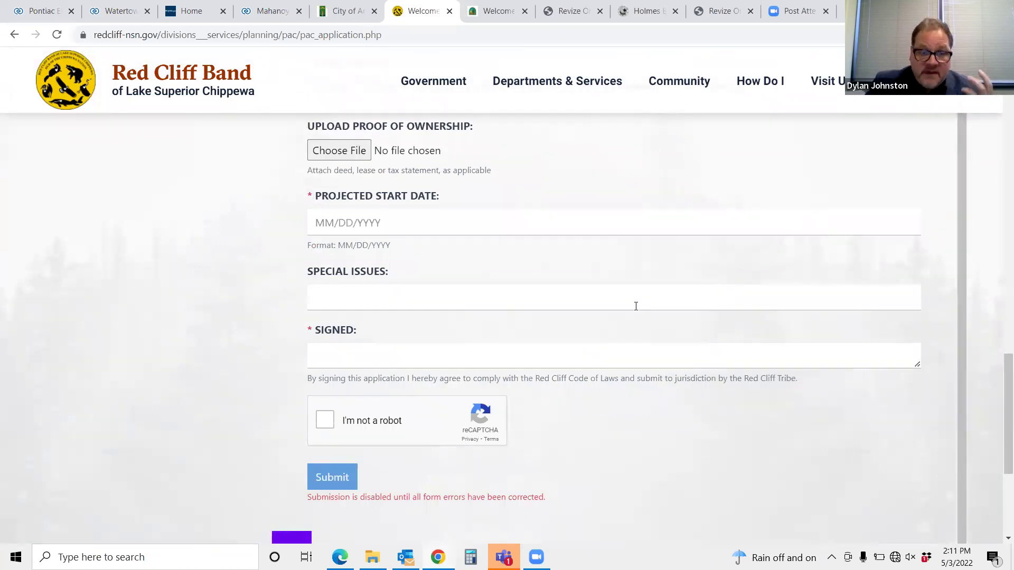
pyautogui.scroll(-2, 635, 306)
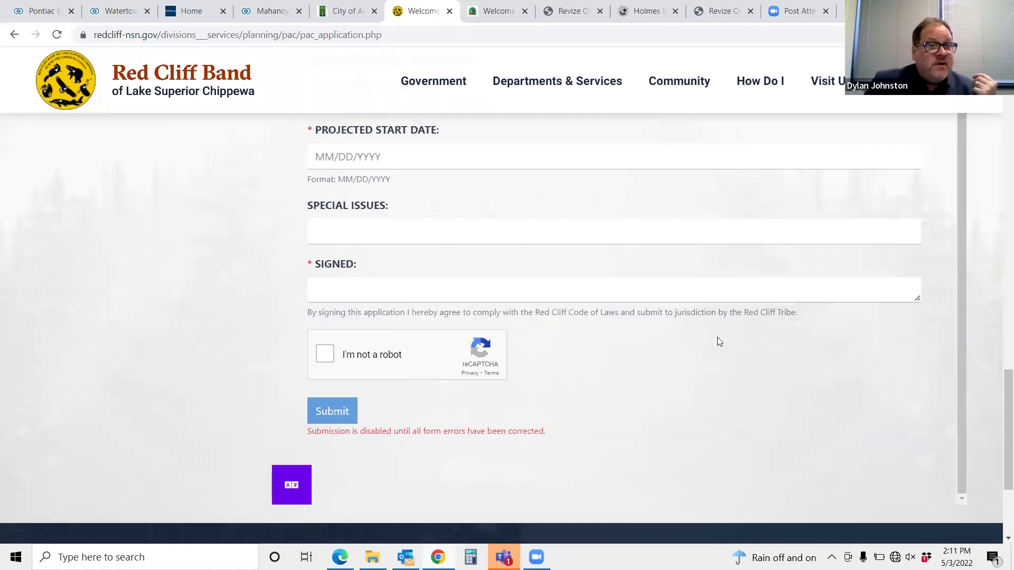
# - Switch to the Revize administration site, open Reports, and look through the list of forms with their departments and counts
pyautogui.click(573, 9)
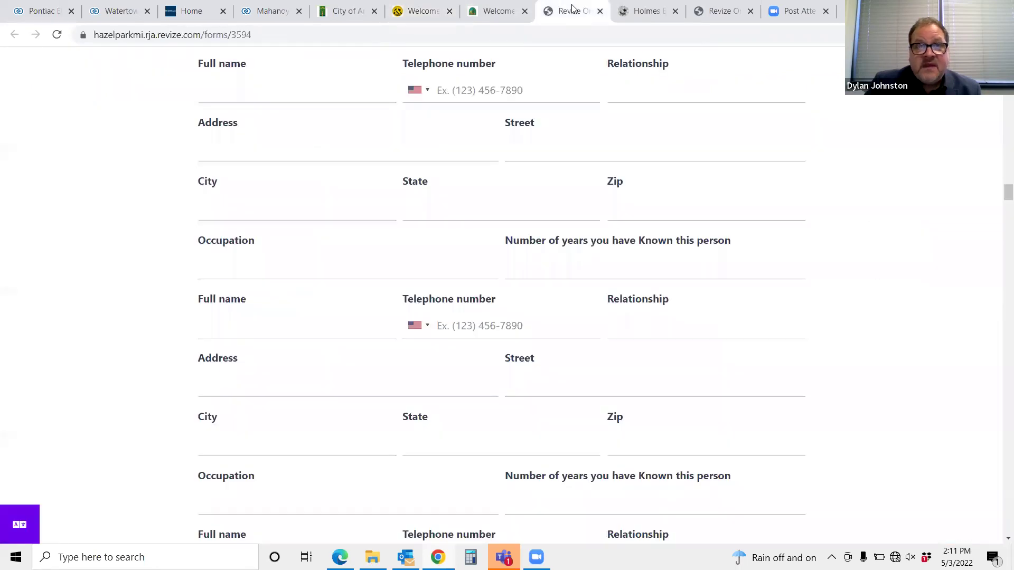
pyautogui.click(721, 15)
pyautogui.click(478, 73)
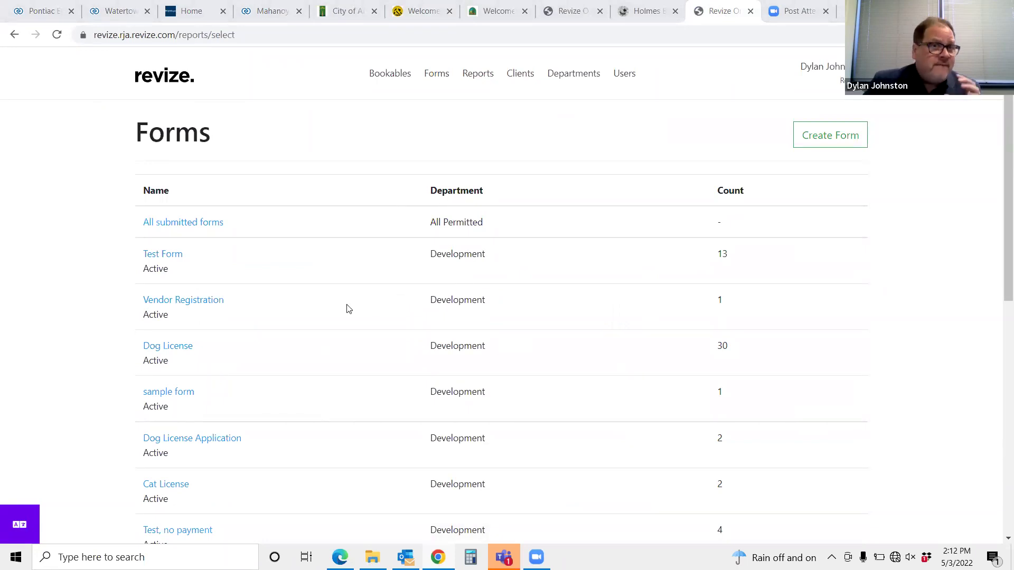
pyautogui.scroll(-2, 376, 290)
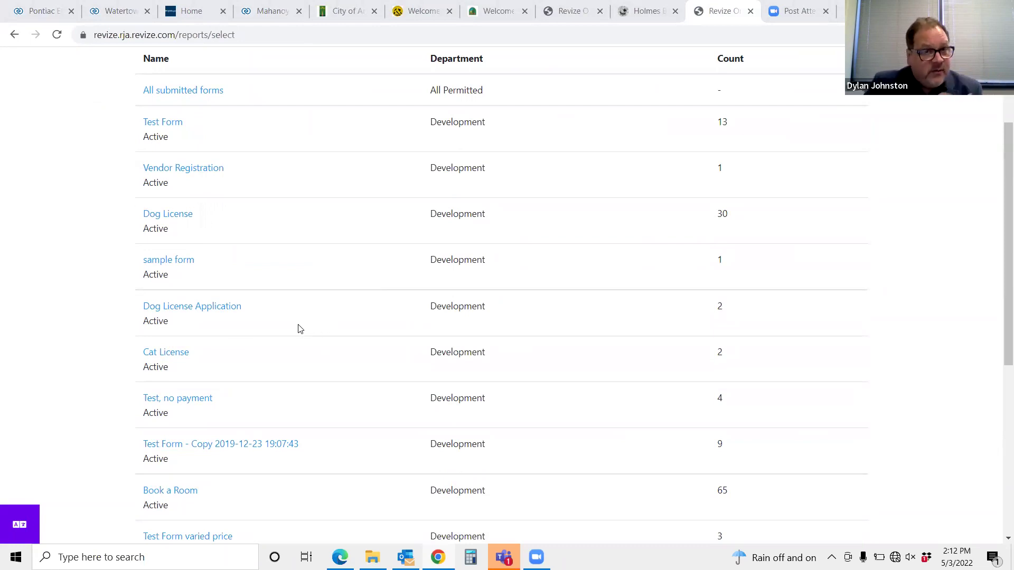
pyautogui.scroll(-1, 337, 328)
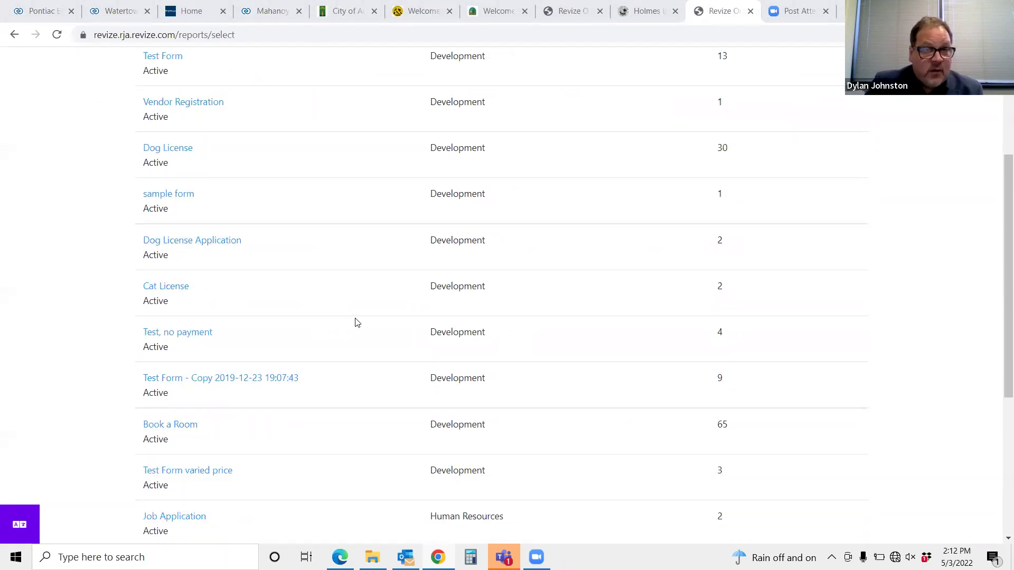
pyautogui.scroll(3, 354, 321)
pyautogui.scroll(-2, 355, 302)
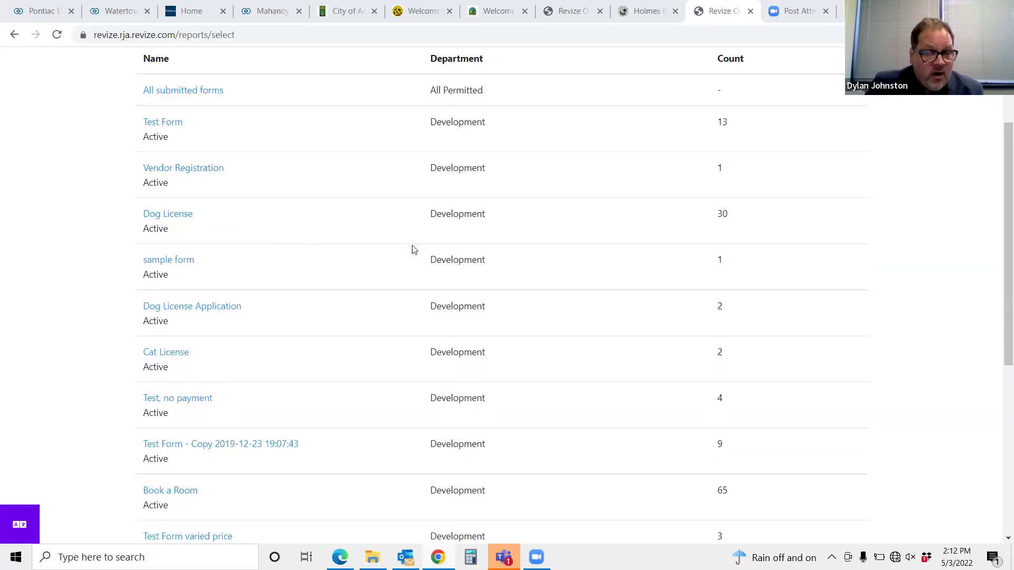
pyautogui.scroll(-1, 371, 260)
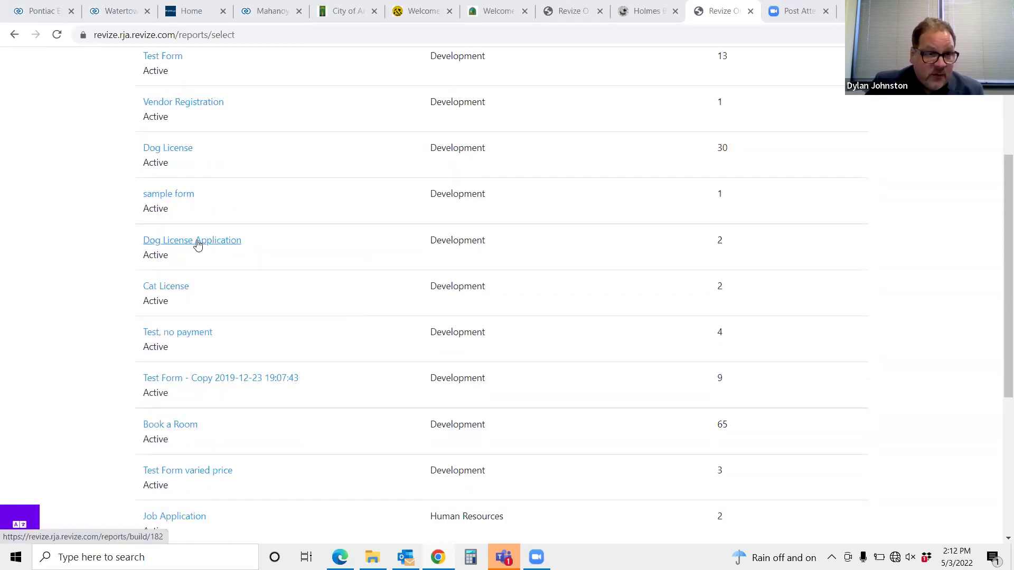
# - Open the Dog License reports and view the filters and the list of submitted requests
pyautogui.click(168, 152)
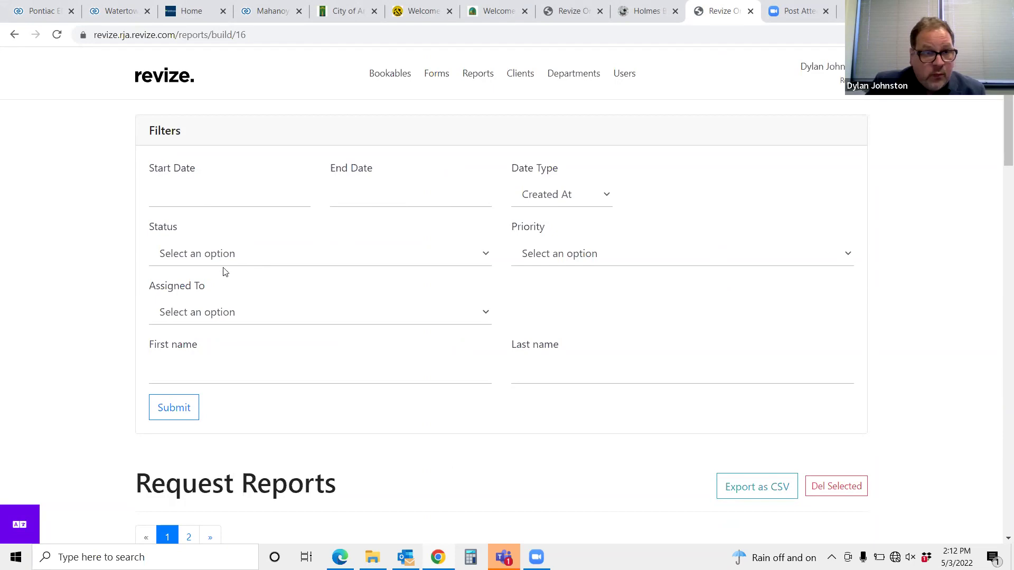
pyautogui.scroll(-4, 104, 283)
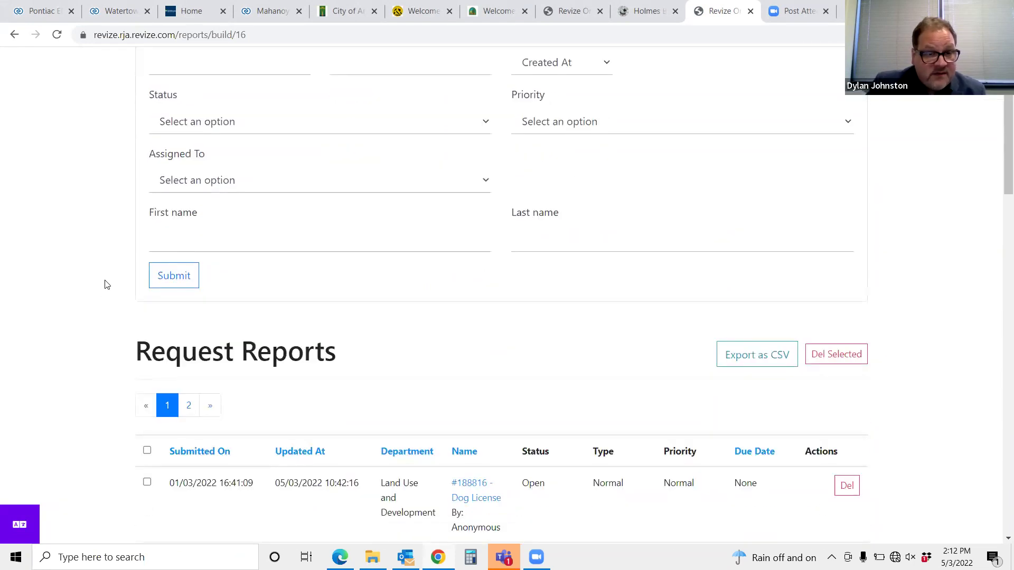
pyautogui.scroll(-3, 158, 290)
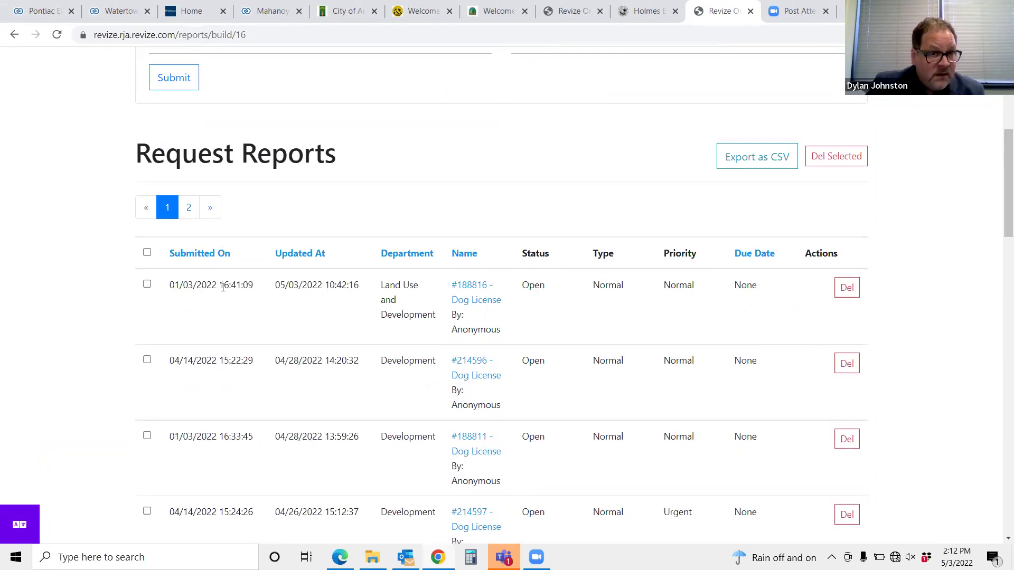
pyautogui.scroll(-1, 381, 312)
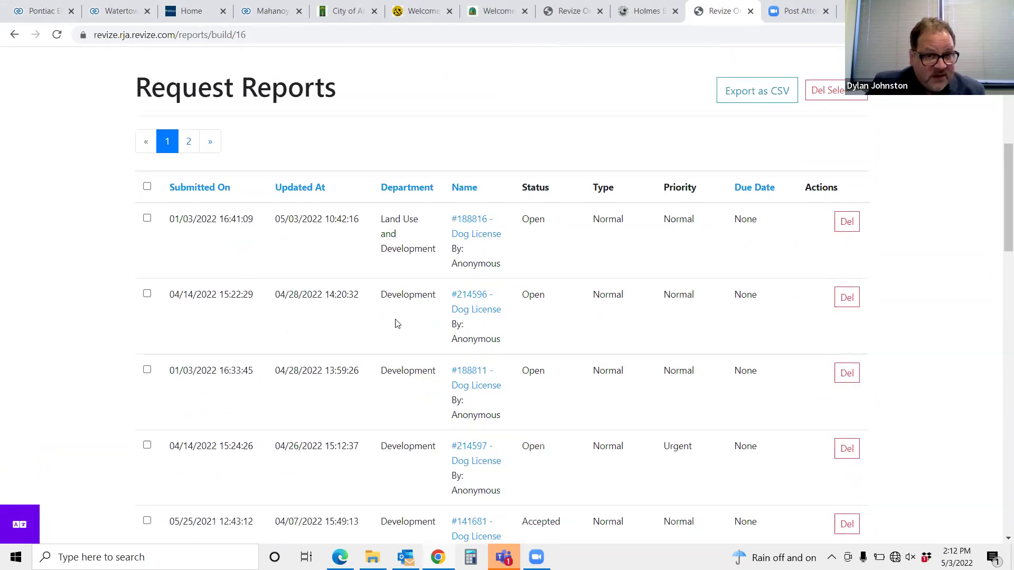
# - Open the Dog License submission dated 04/14/2022 15:22:29 and review its applicant details, history and update options
pyautogui.click(475, 314)
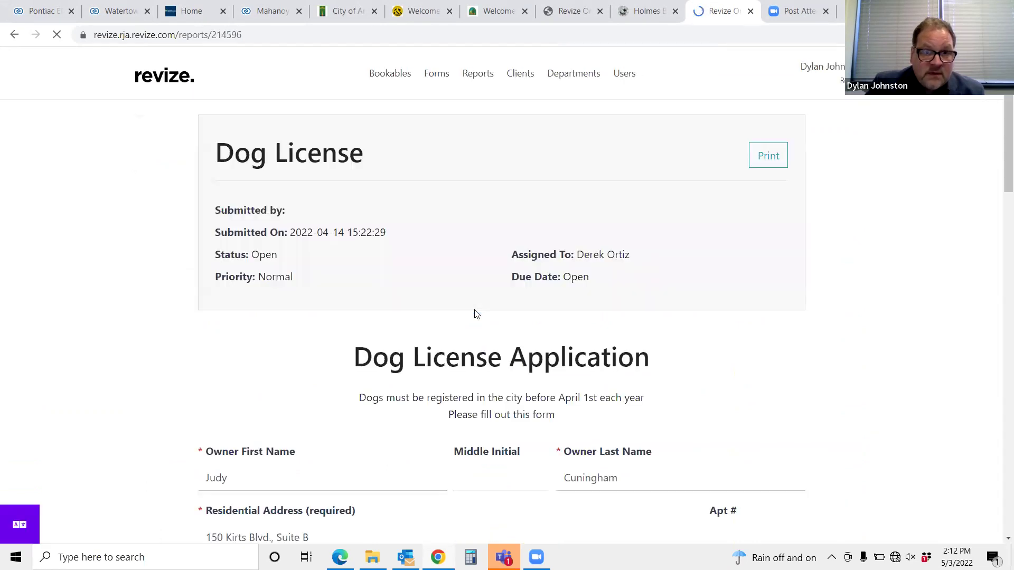
pyautogui.scroll(-1, 439, 306)
pyautogui.scroll(-8, 439, 305)
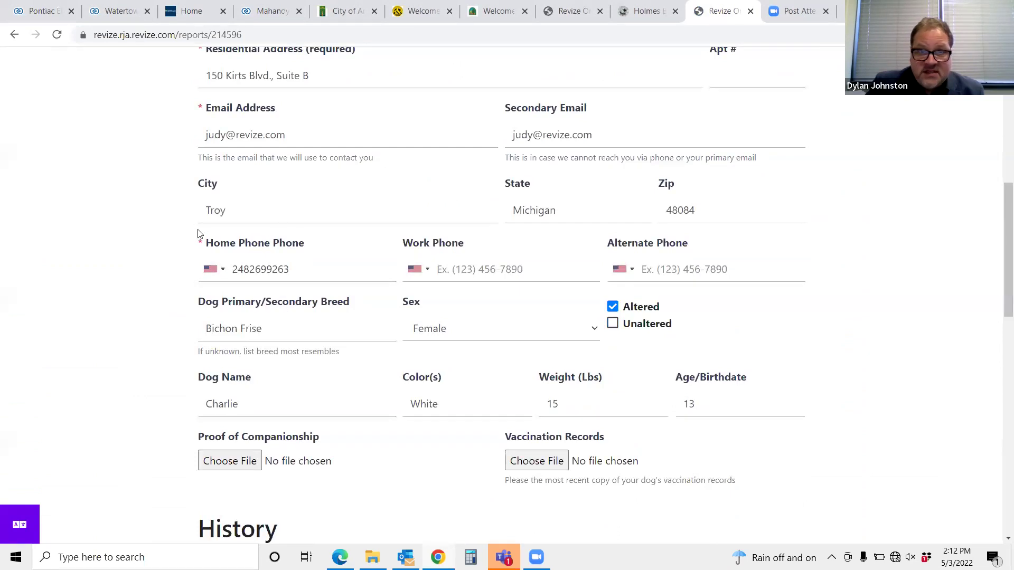
pyautogui.scroll(-1, 541, 275)
pyautogui.scroll(-8, 541, 275)
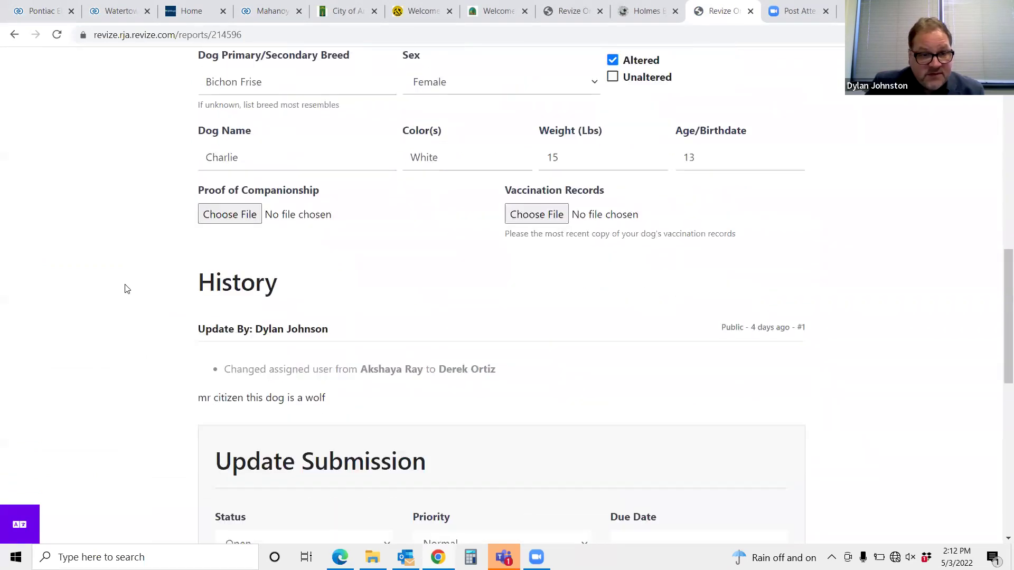
pyautogui.scroll(-4, 147, 285)
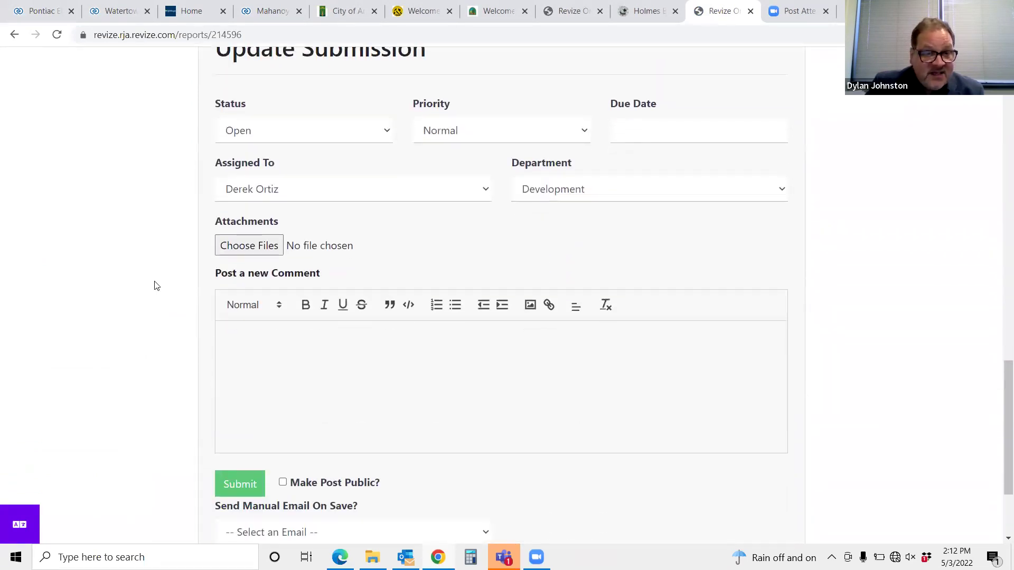
# - Set the submission's department to Police and, after trying another staff member, reselect the original assignee
pyautogui.click(486, 190)
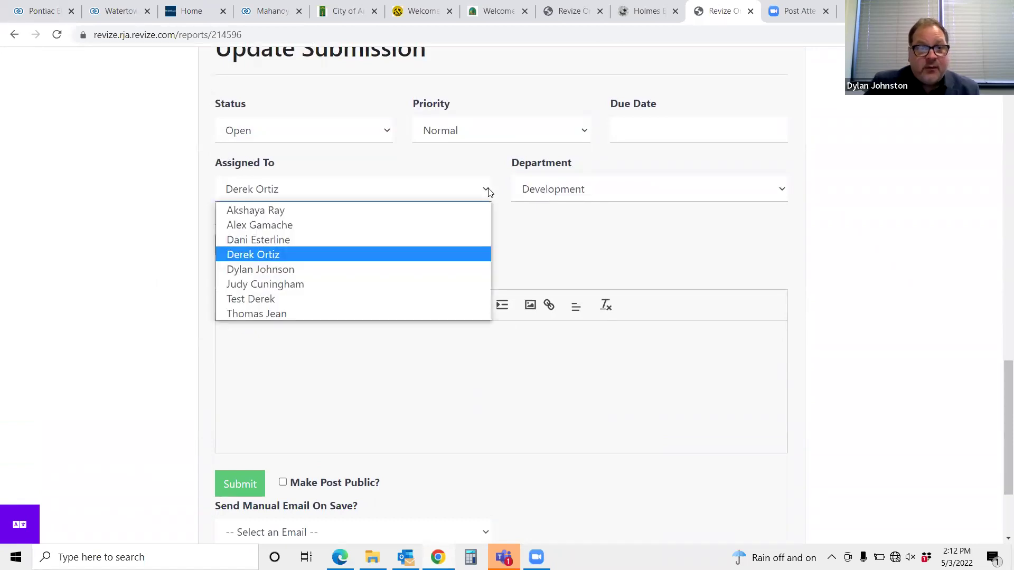
pyautogui.click(364, 271)
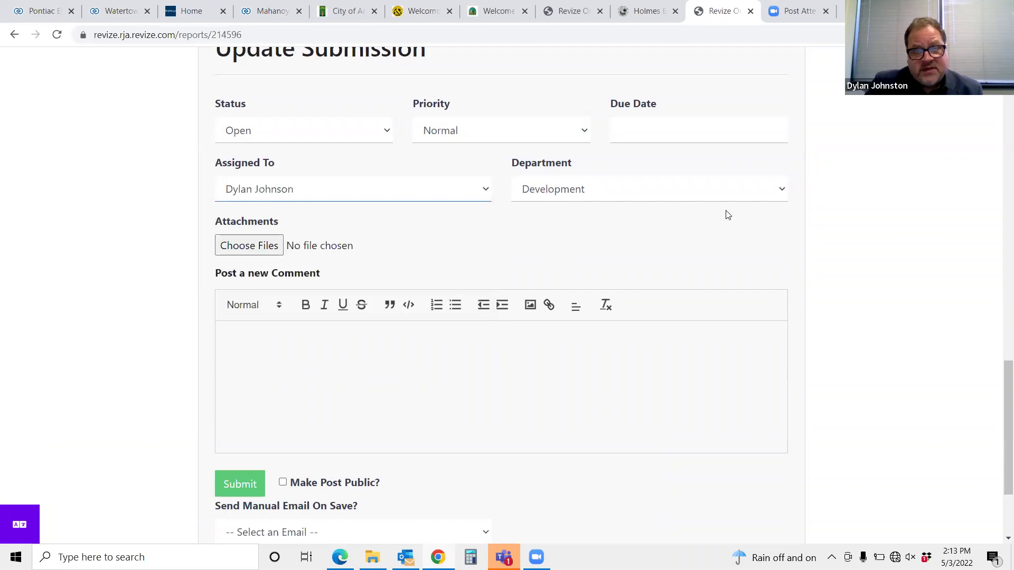
pyautogui.click(784, 194)
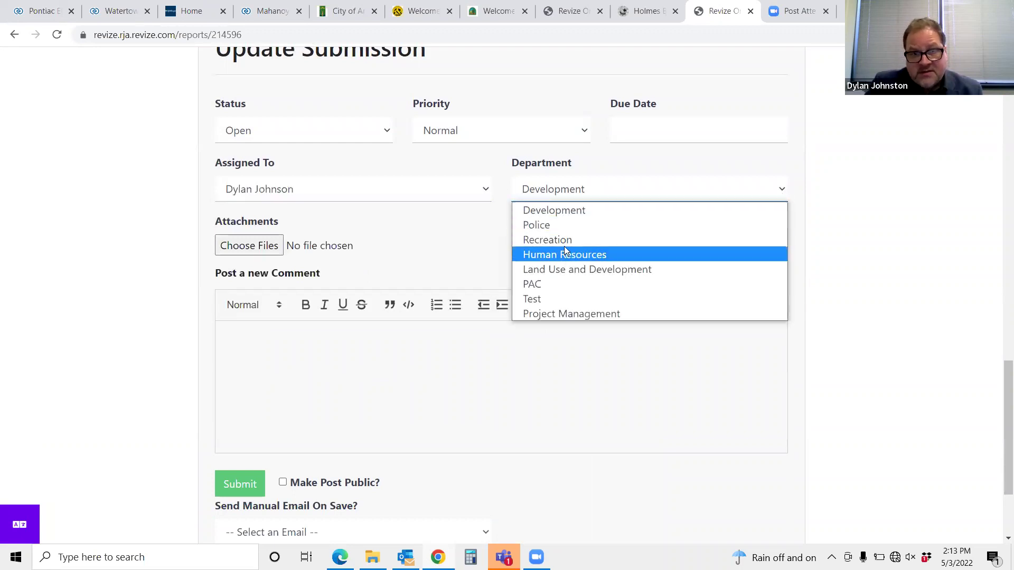
pyautogui.click(551, 225)
pyautogui.click(484, 203)
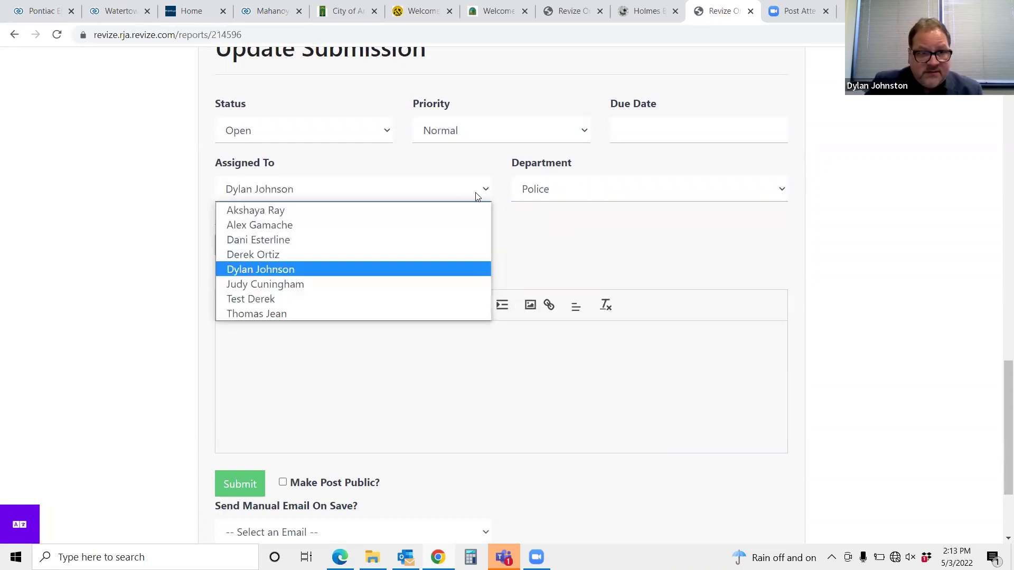
pyautogui.click(315, 259)
# - Add the comment "for your review" and submit the update without making it public
pyautogui.click(278, 354)
pyautogui.write('for your review')
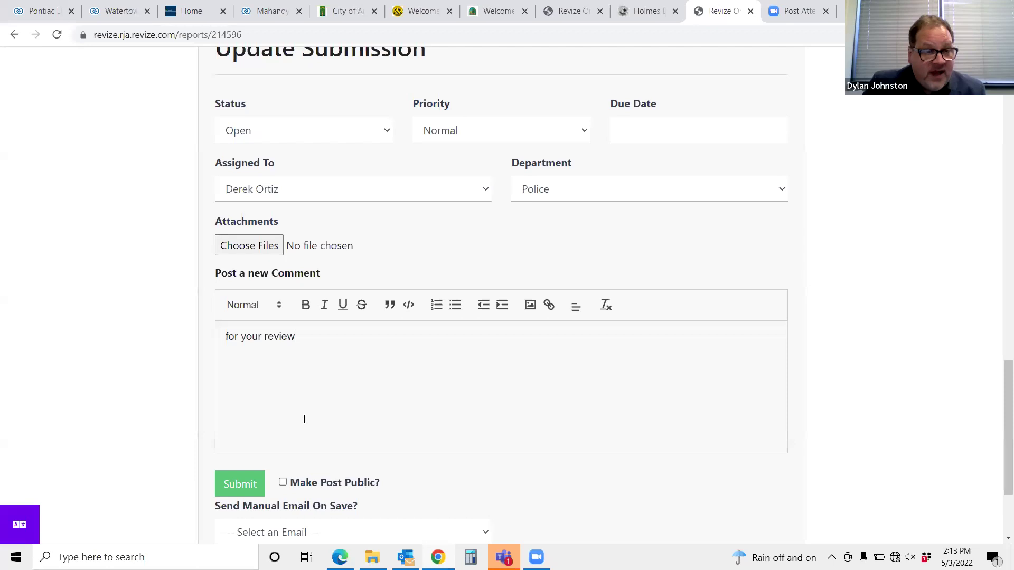
pyautogui.scroll(-1, 286, 411)
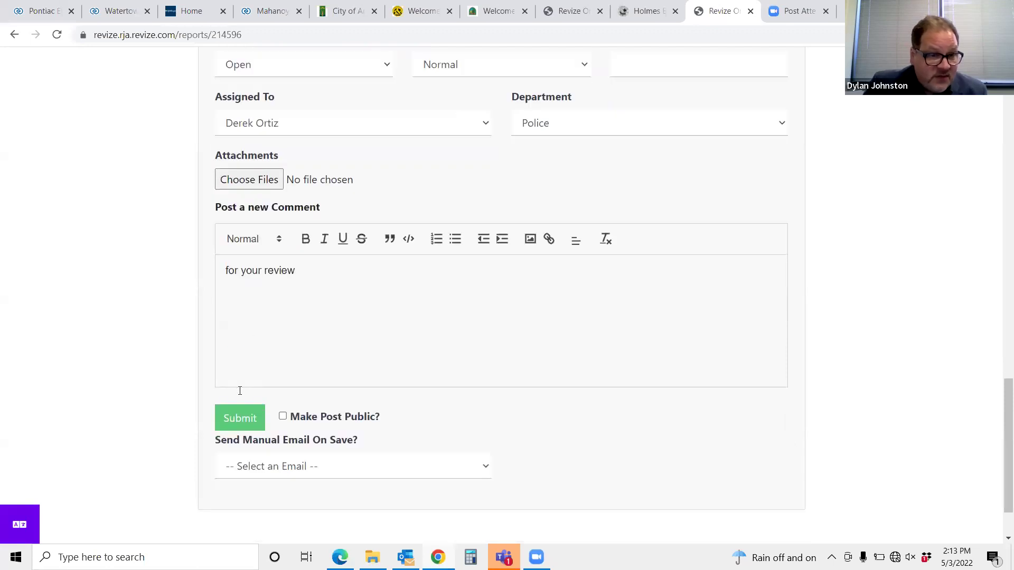
pyautogui.click(238, 420)
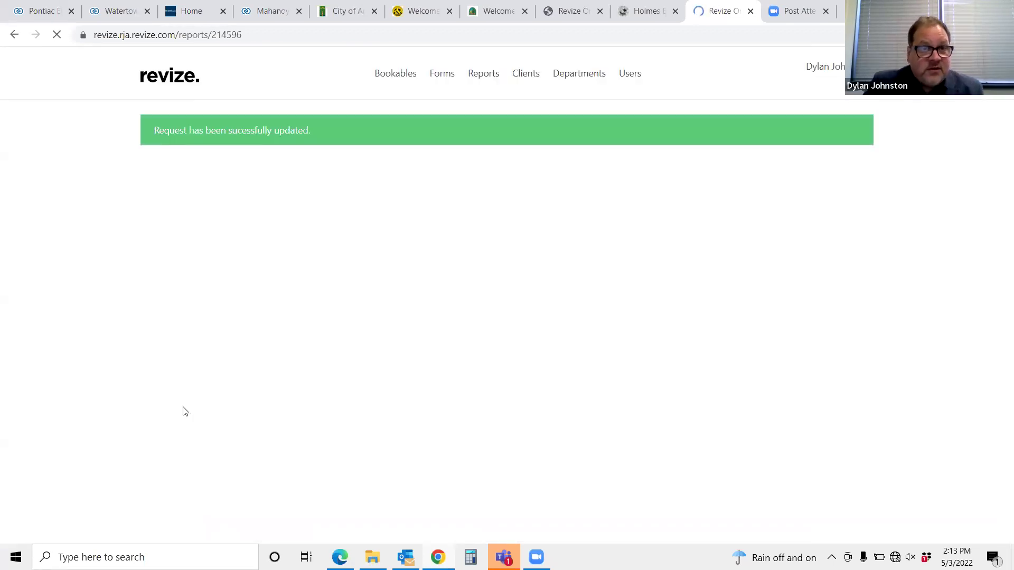
# - Review the updated Dog License submission, including its history and current assignment
pyautogui.scroll(-13, 382, 326)
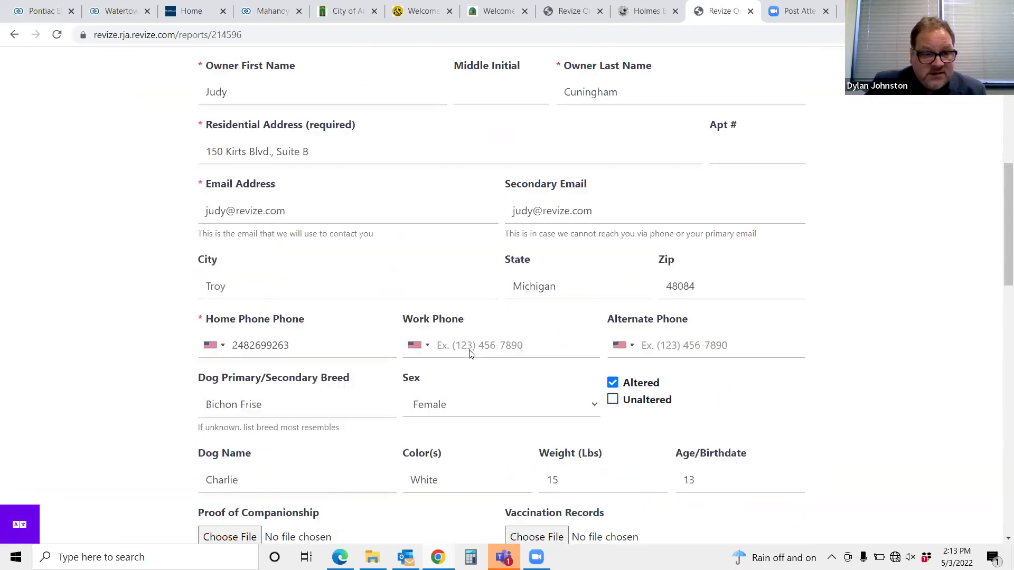
pyautogui.scroll(-10, 422, 328)
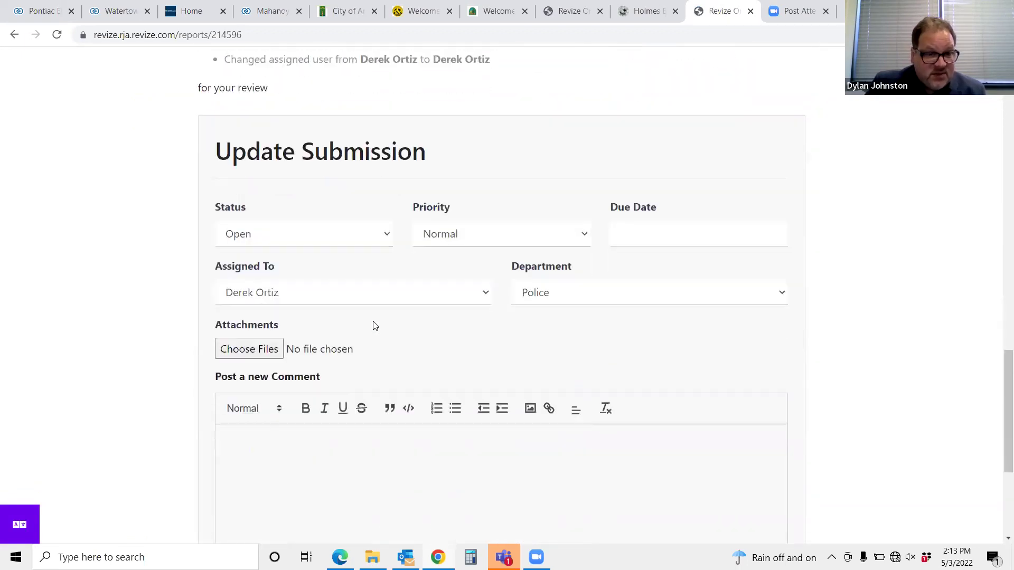
pyautogui.scroll(-3, 381, 319)
pyautogui.scroll(6, 390, 319)
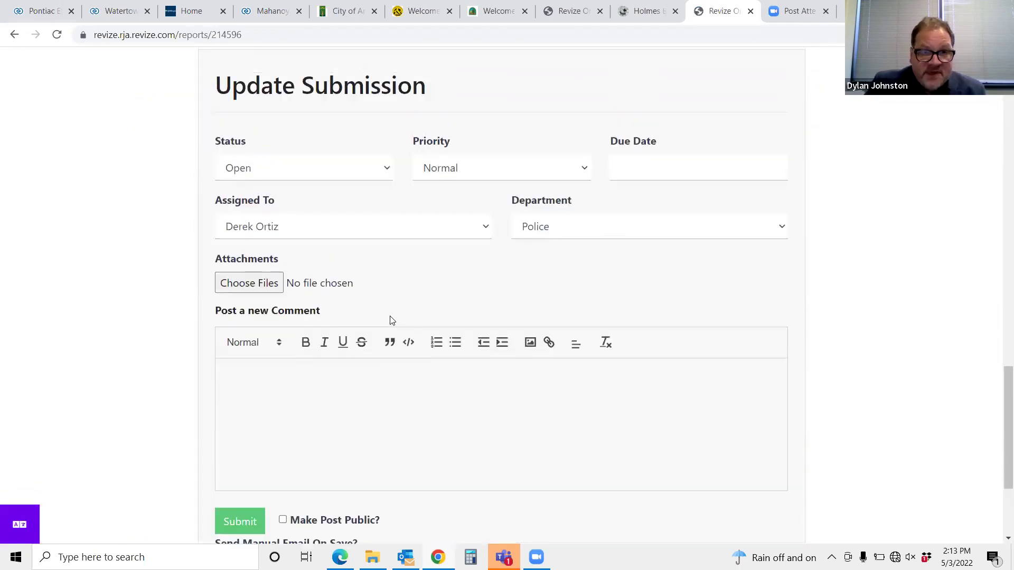
# - Submit a public comment on the submission reading "mr citizen the dog vaccination is over a year old"
pyautogui.scroll(-6, 428, 305)
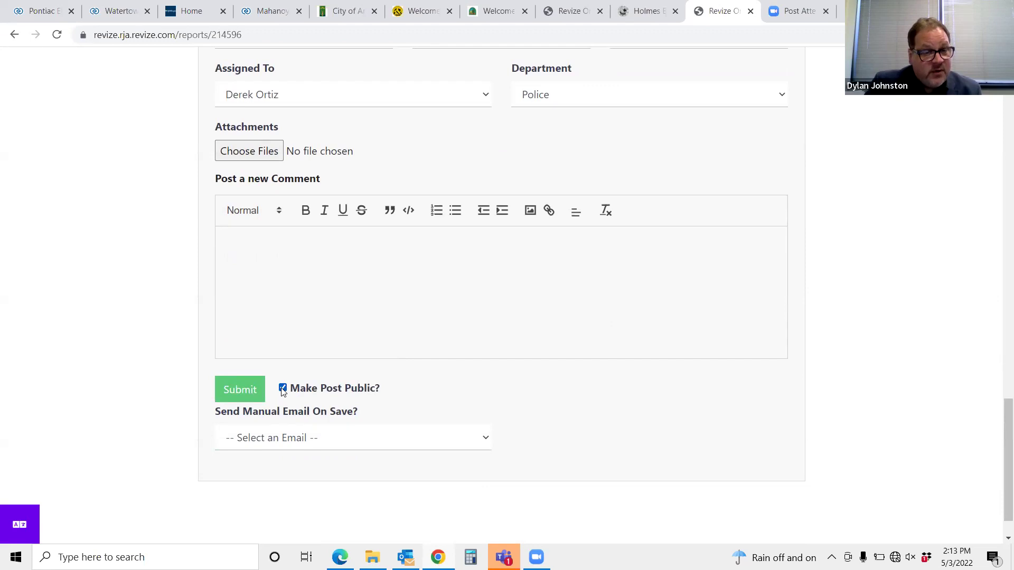
pyautogui.write('mr citizen ')
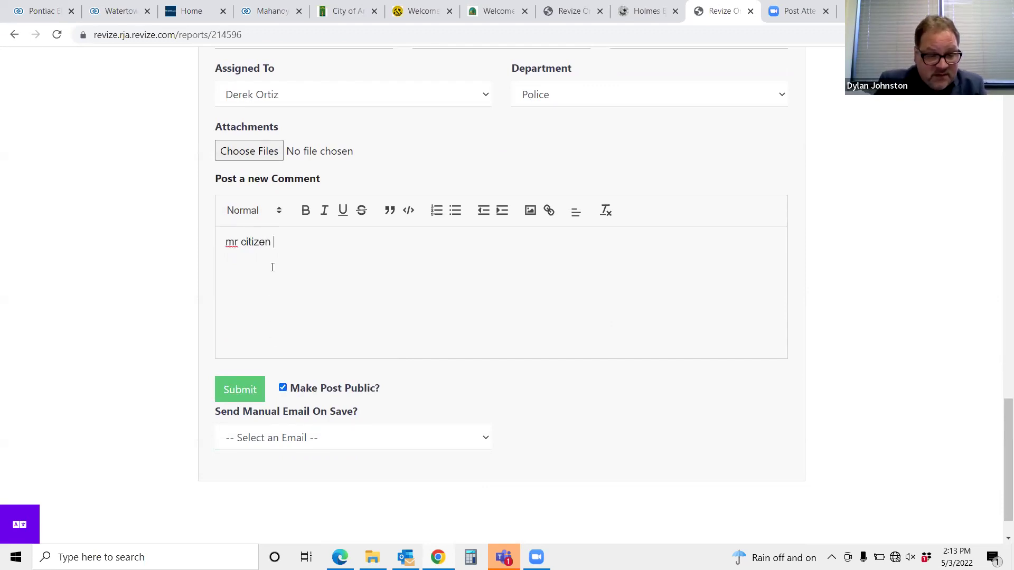
pyautogui.write('the dog vaccination')
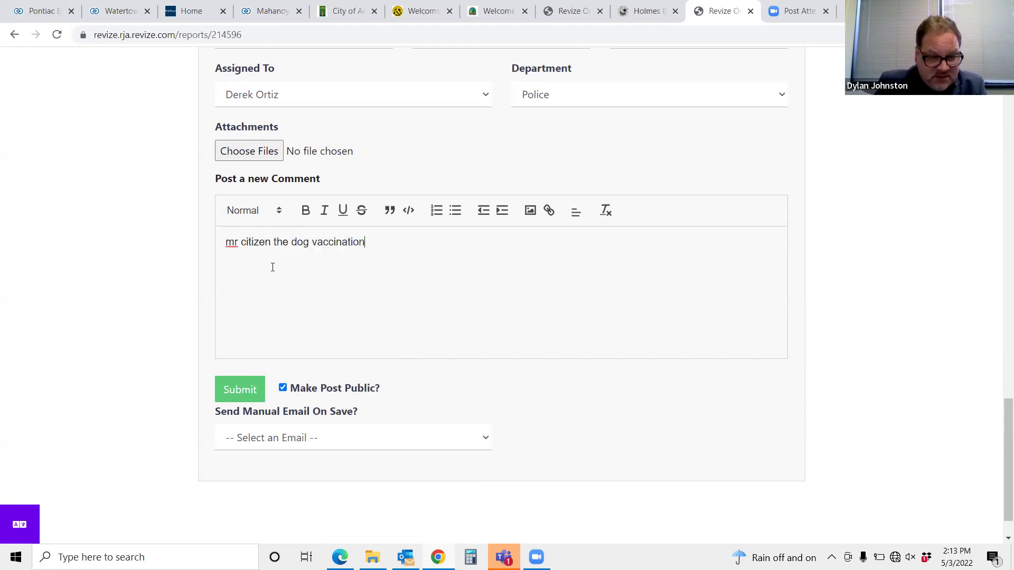
pyautogui.write(' is over a year old')
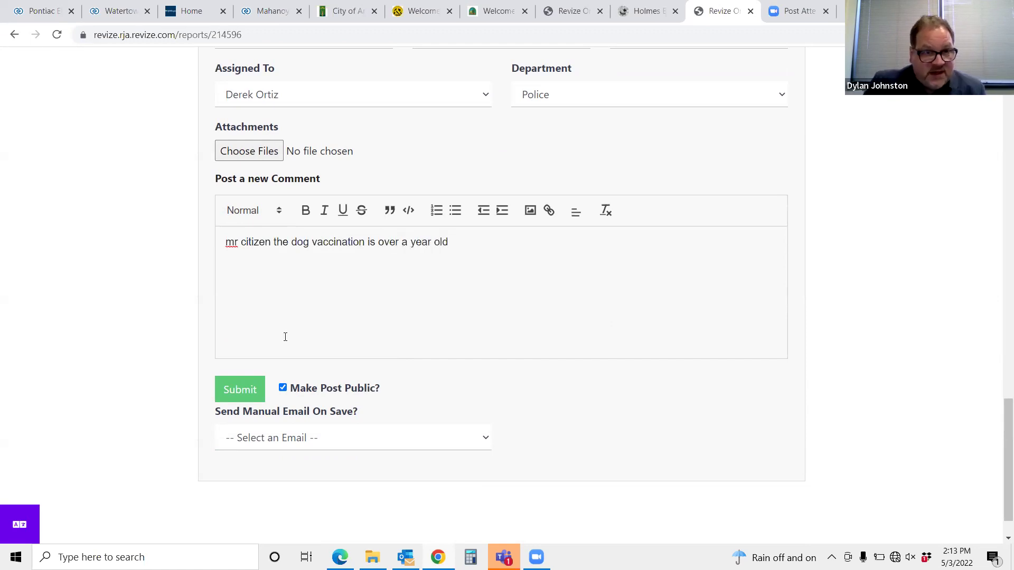
pyautogui.scroll(1, 280, 322)
pyautogui.scroll(-2, 276, 305)
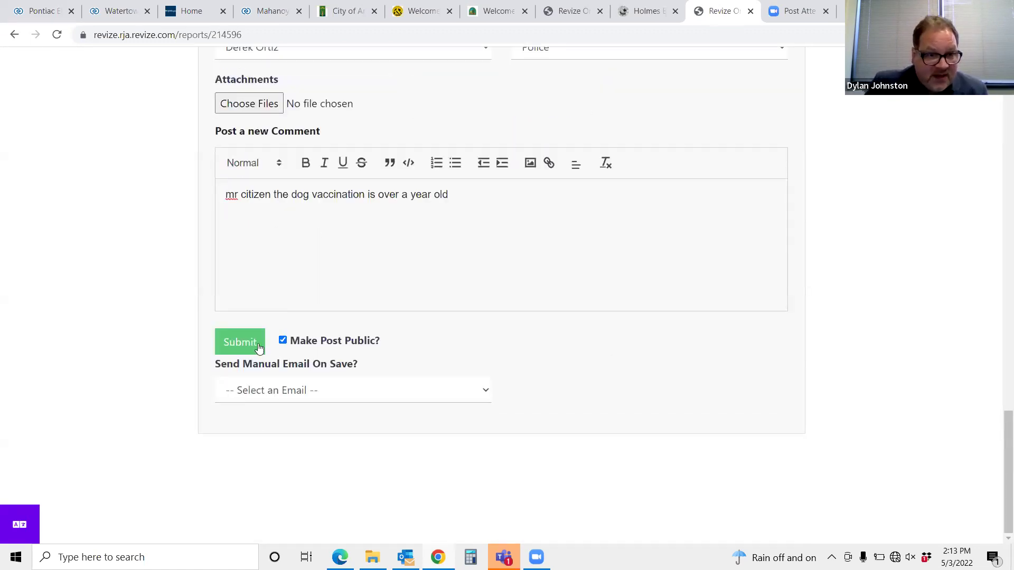
pyautogui.click(252, 343)
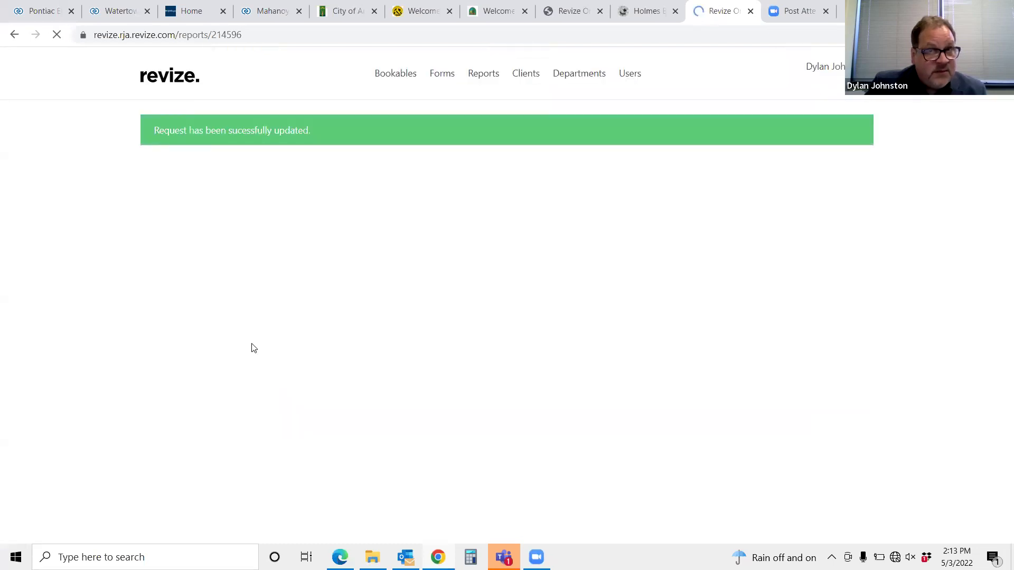
# - Check the submission's history for the private and public comment entries
pyautogui.scroll(-5, 428, 354)
pyautogui.scroll(-12, 420, 353)
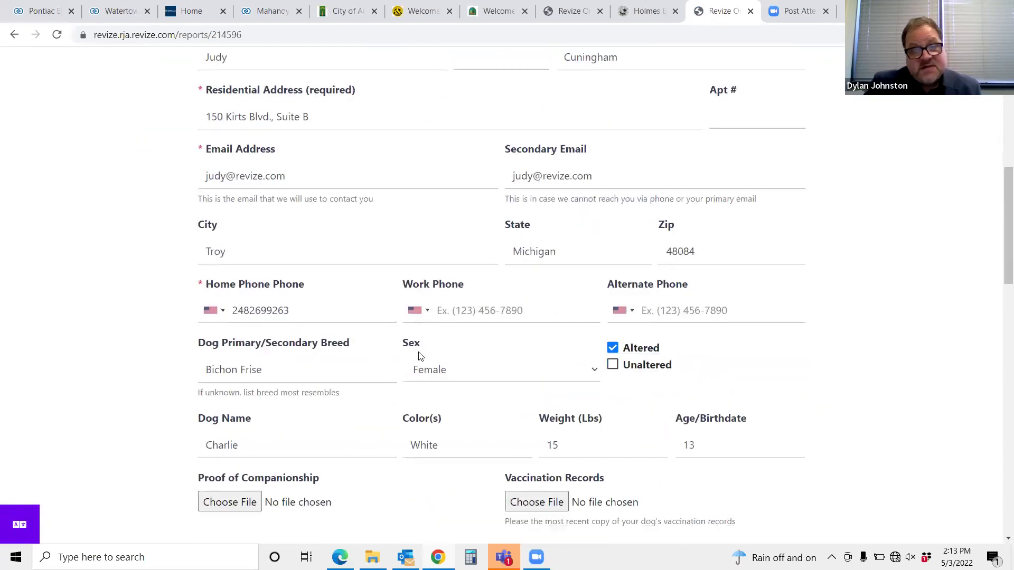
pyautogui.scroll(-3, 390, 327)
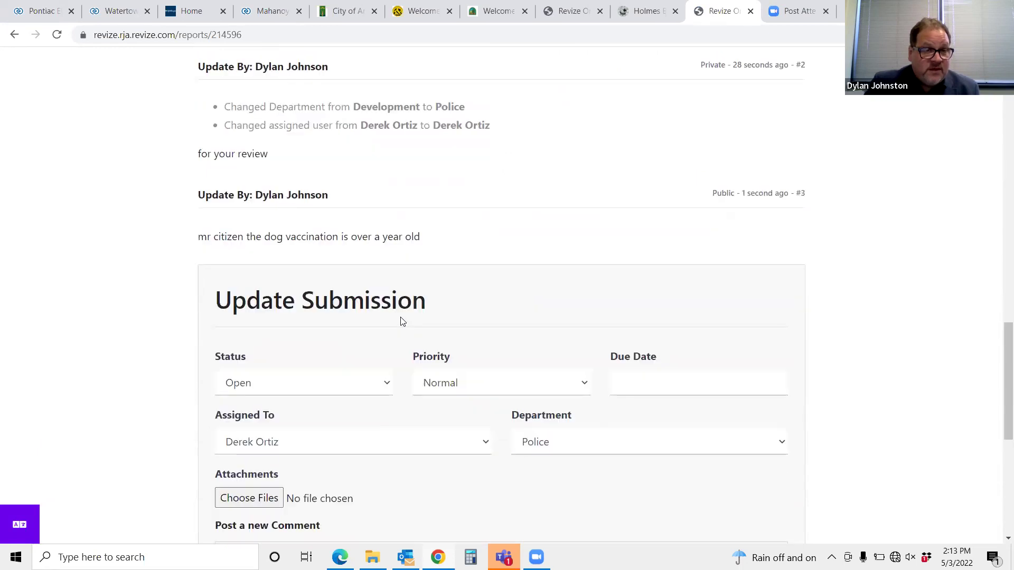
# - Compare the public vaccination comment with the private "for your review" comment in the submission's history
pyautogui.scroll(-8, 403, 301)
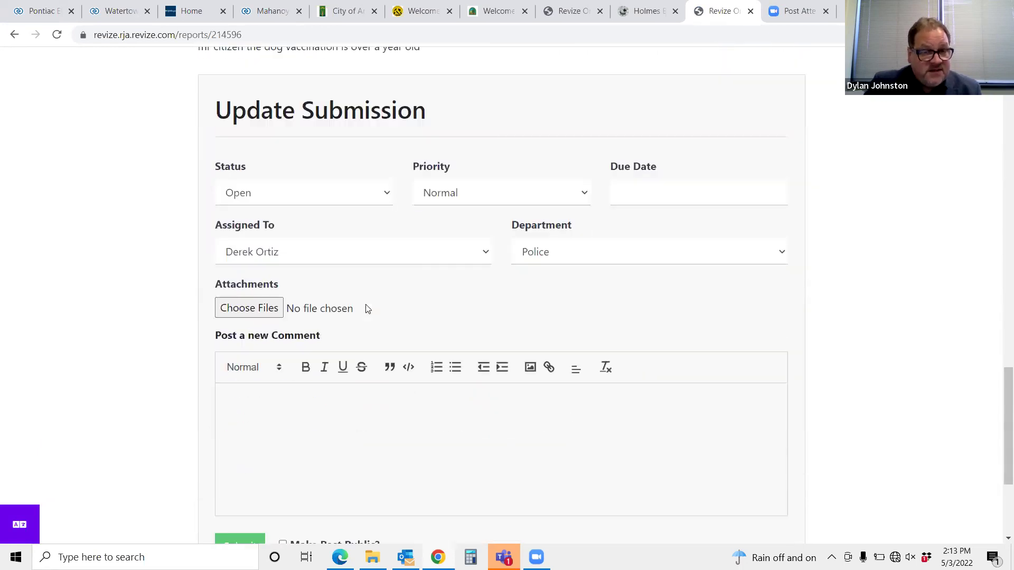
pyautogui.scroll(7, 415, 330)
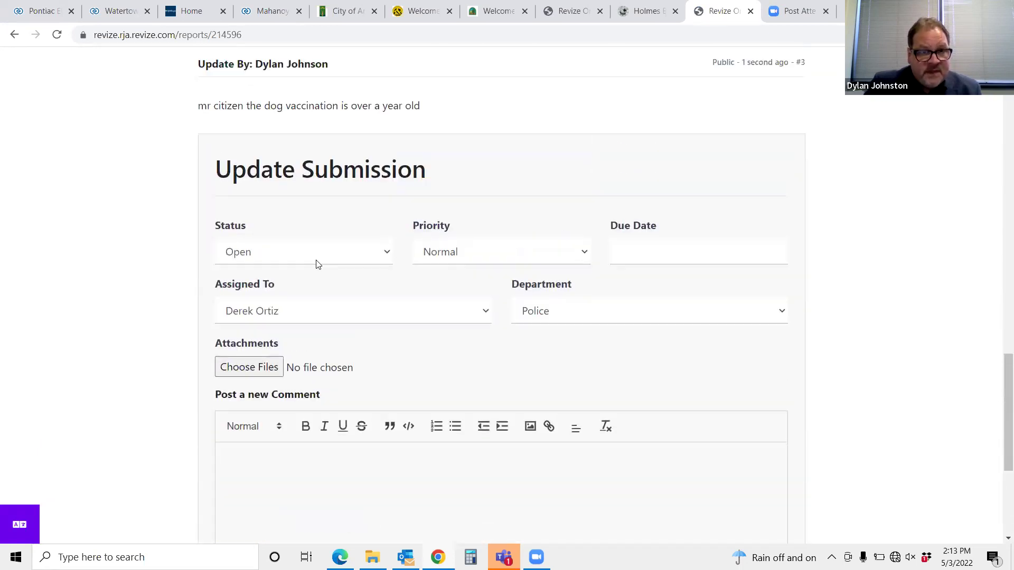
pyautogui.moveTo(461, 176); pyautogui.dragTo(196, 171)
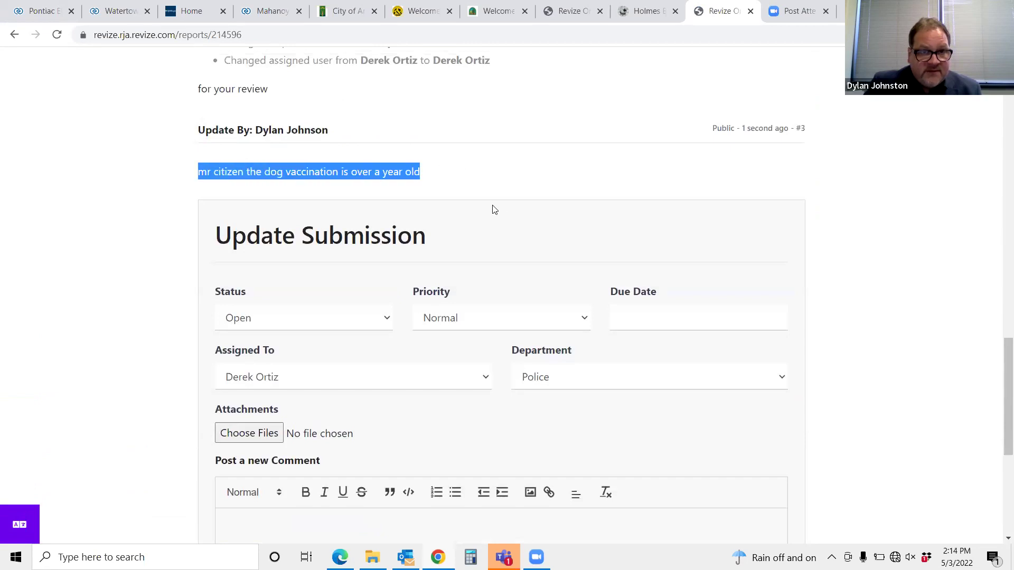
pyautogui.scroll(4, 453, 227)
pyautogui.moveTo(312, 293); pyautogui.dragTo(199, 294)
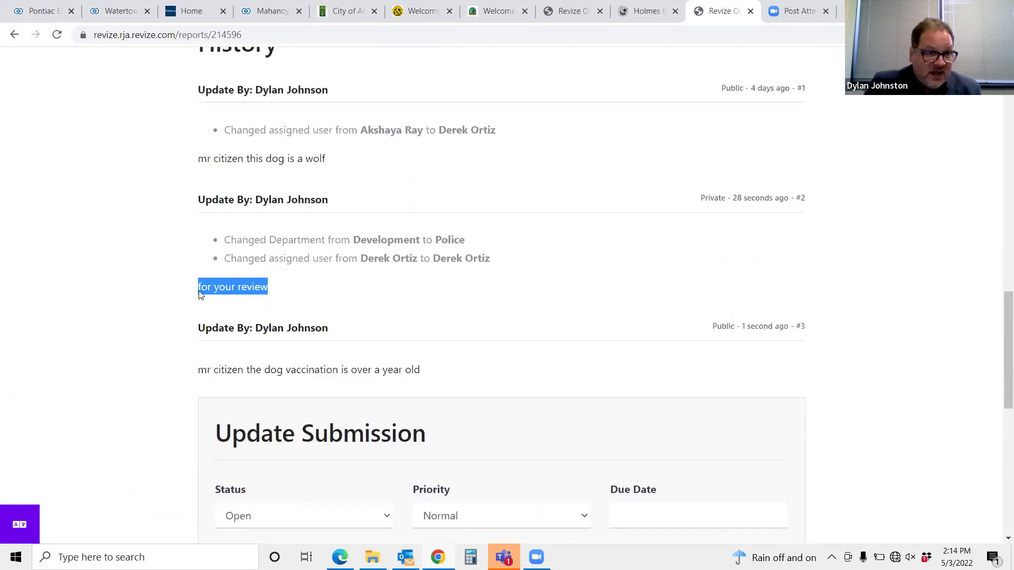
# - Preview the printout of the Dog License submission with its history and close the preview without printing
pyautogui.scroll(8, 611, 314)
pyautogui.scroll(8, 642, 328)
pyautogui.click(767, 199)
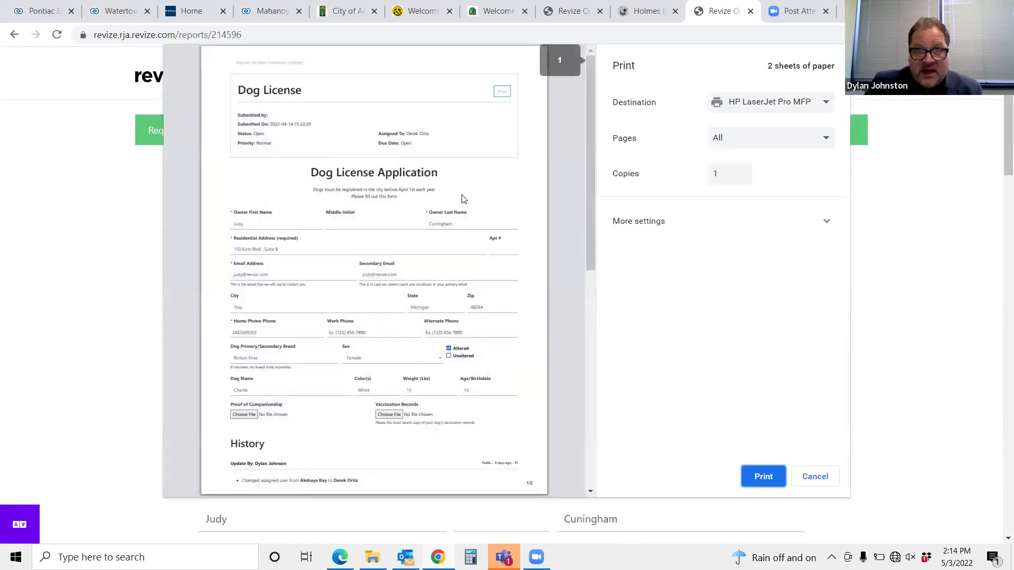
pyautogui.scroll(-7, 465, 200)
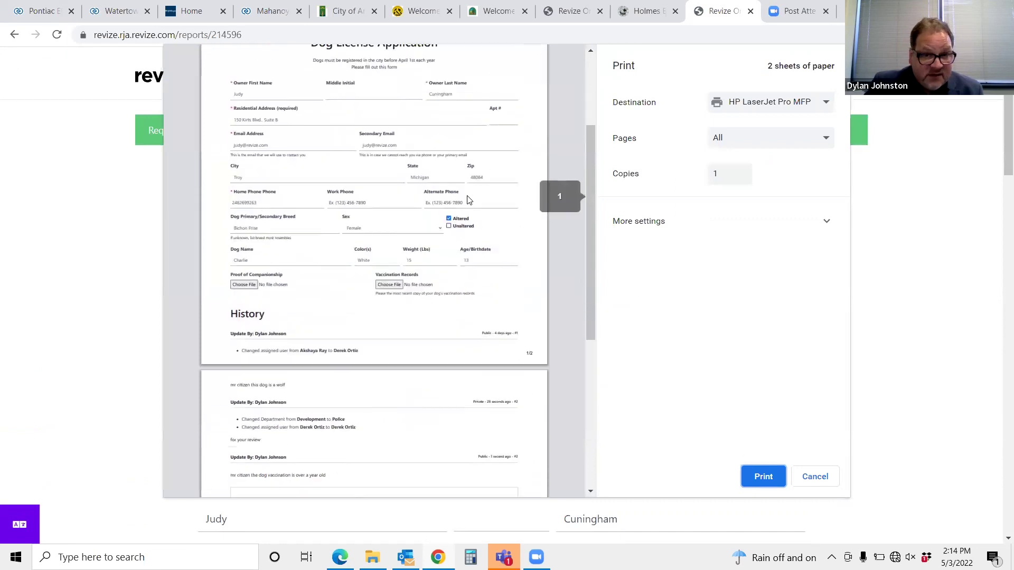
pyautogui.click(816, 478)
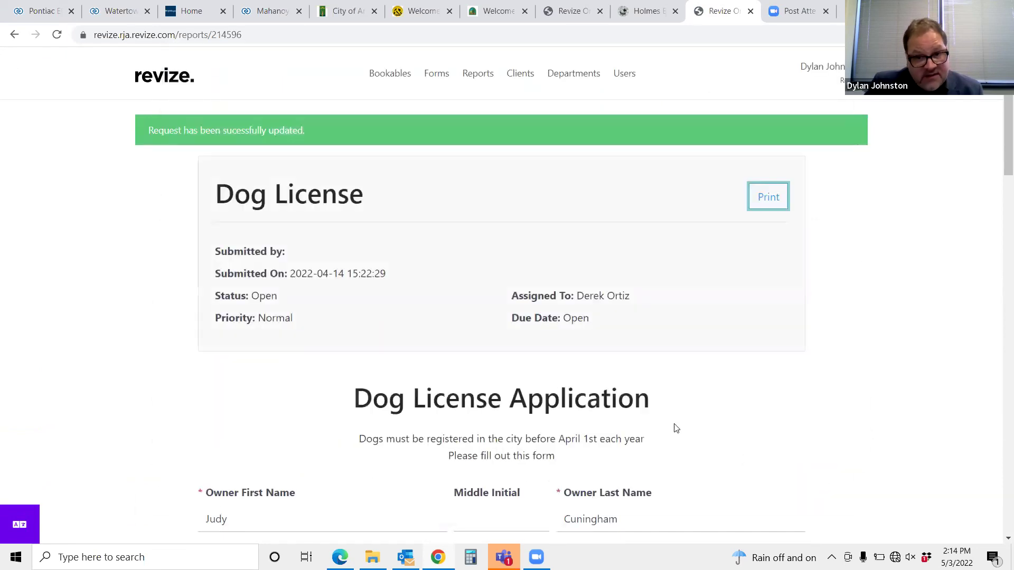
# - Go to the list of form reports and open the request report for the Dog License form
pyautogui.click(476, 94)
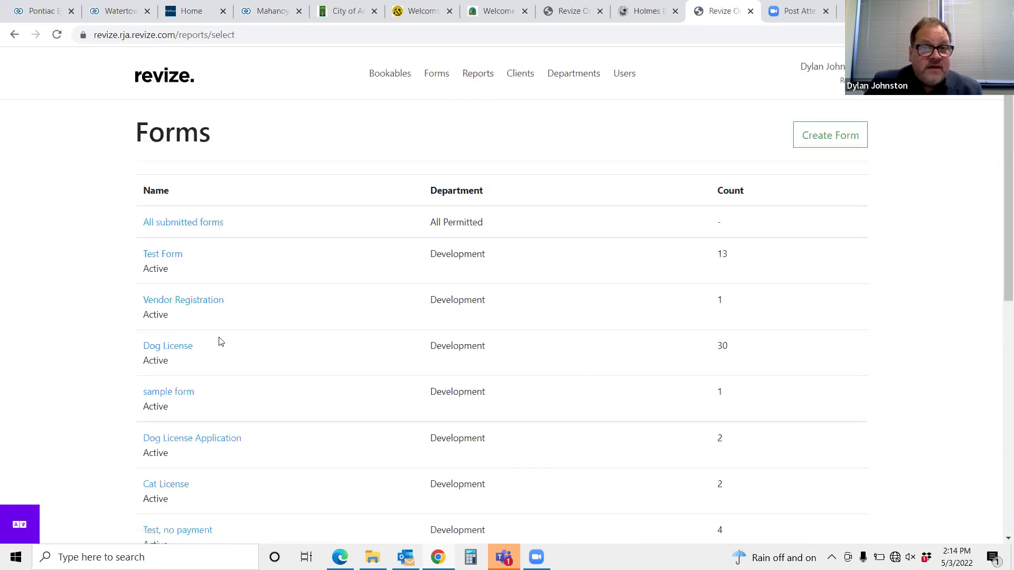
pyautogui.scroll(-2, 357, 378)
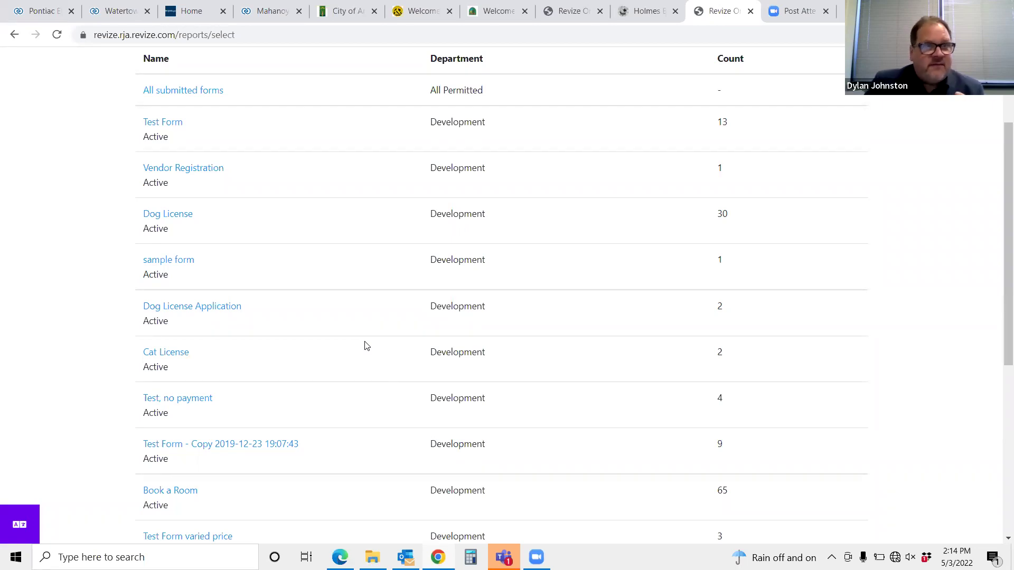
pyautogui.scroll(-1, 363, 336)
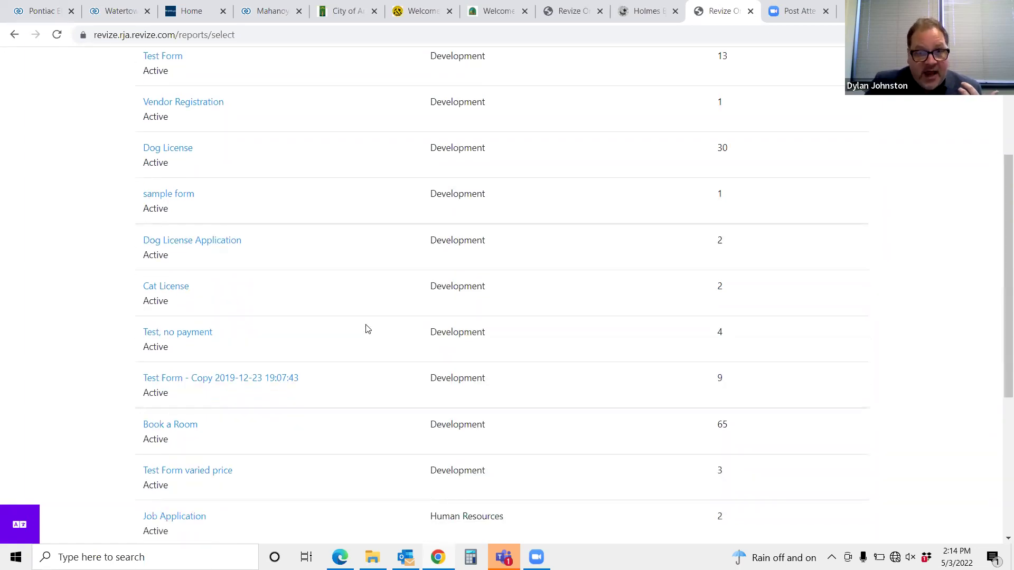
pyautogui.click(168, 152)
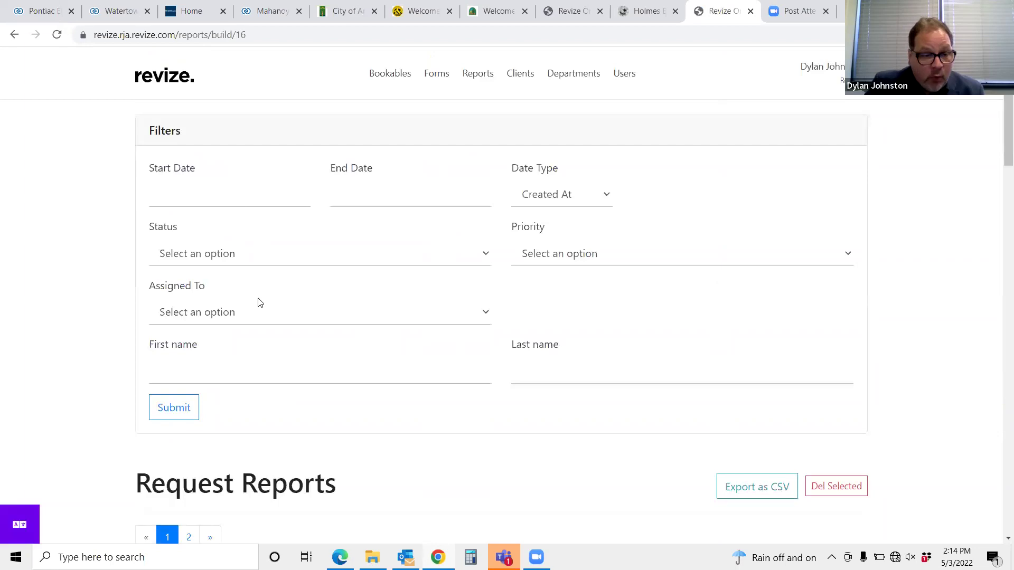
# - Export the Dog License request report as CSV and open the downloaded submissions file in Excel
pyautogui.scroll(-1, 575, 401)
pyautogui.click(739, 428)
pyautogui.click(68, 527)
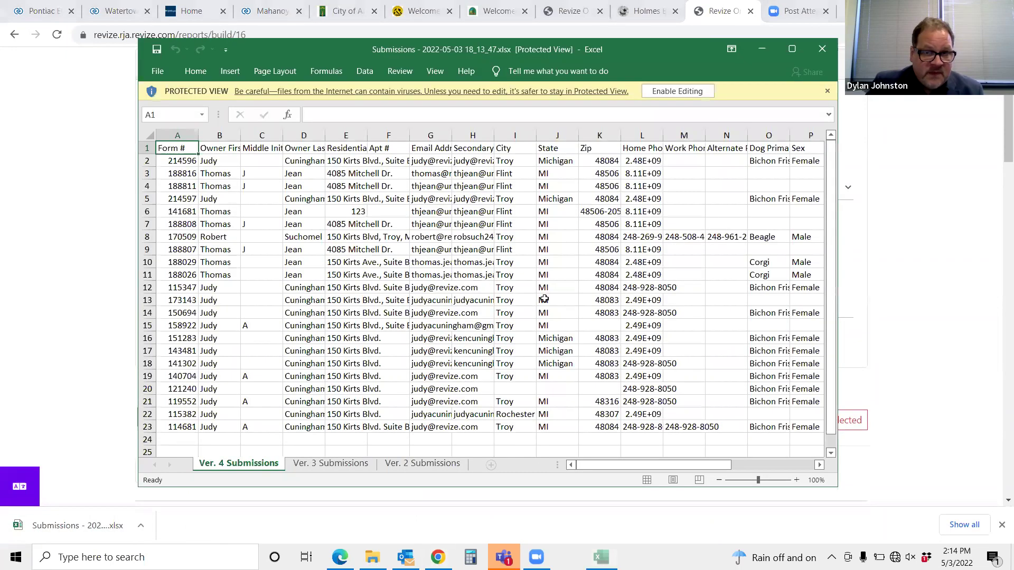
# - Examine the exported Dog License submissions in the spreadsheet, minimize it and return to the report's filters
pyautogui.scroll(-1, 720, 323)
pyautogui.scroll(-2, 720, 324)
pyautogui.scroll(2, 708, 378)
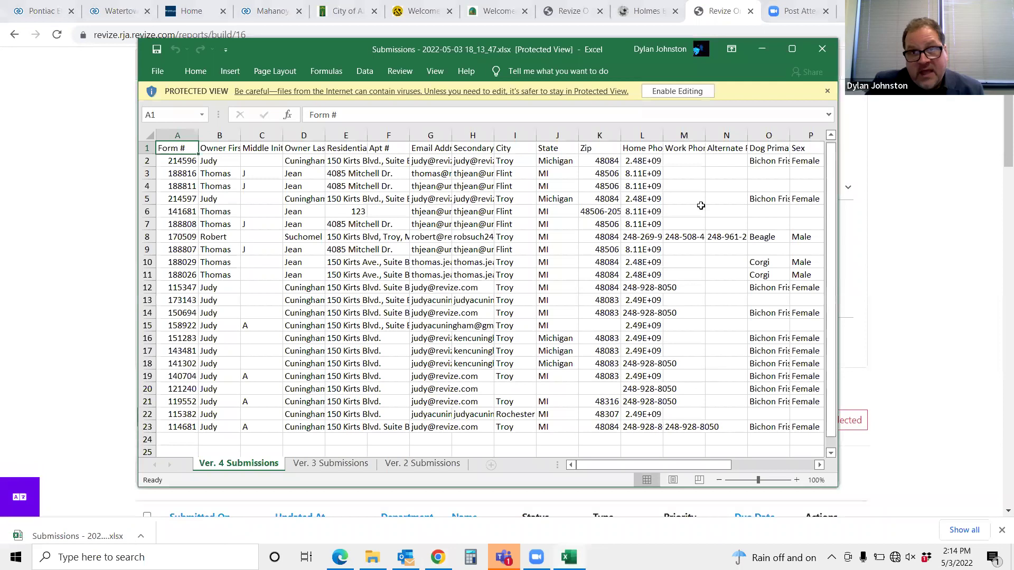
pyautogui.click(792, 48)
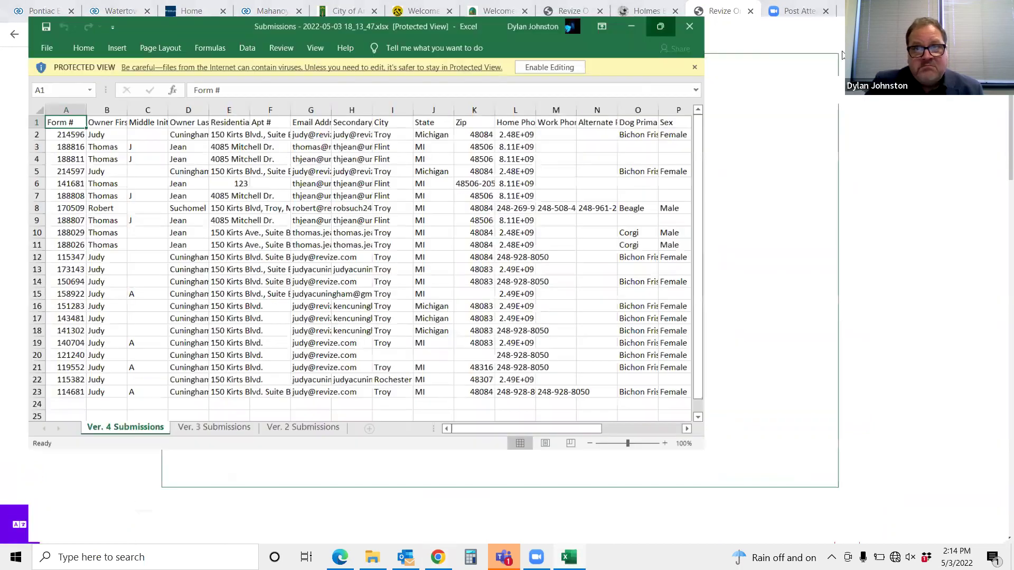
pyautogui.press('super+Down')
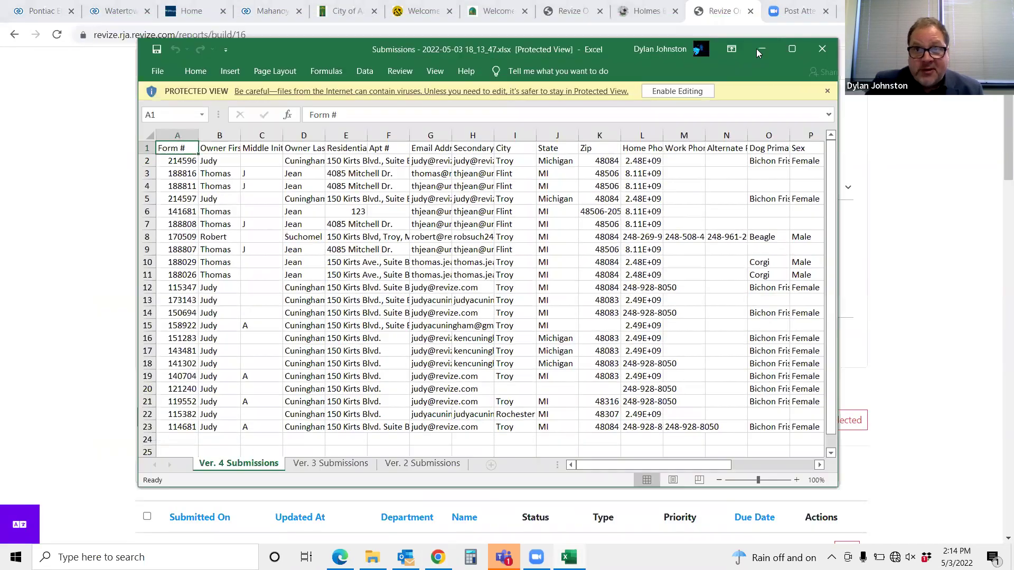
pyautogui.press('super+Down')
pyautogui.scroll(2, 524, 441)
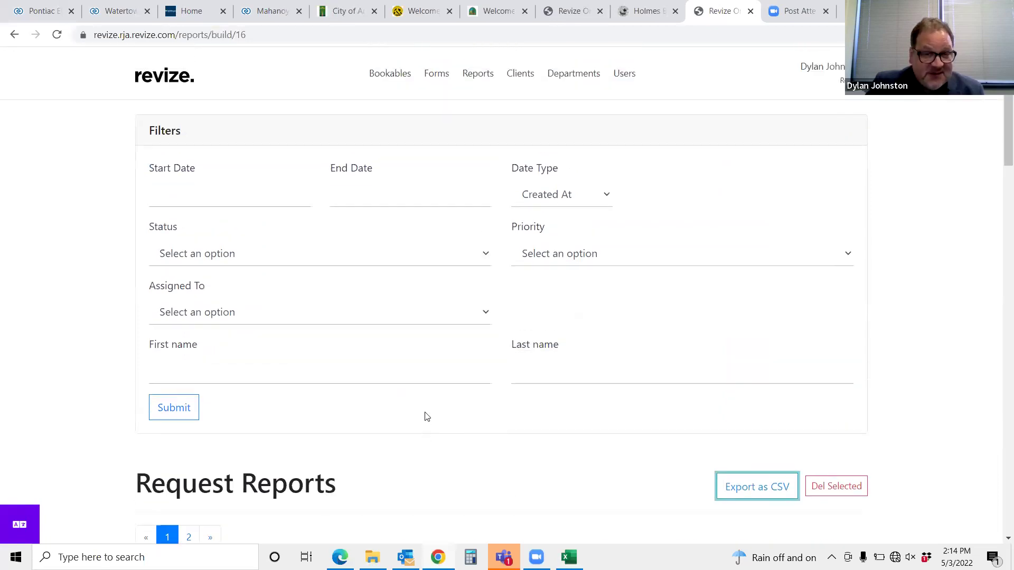